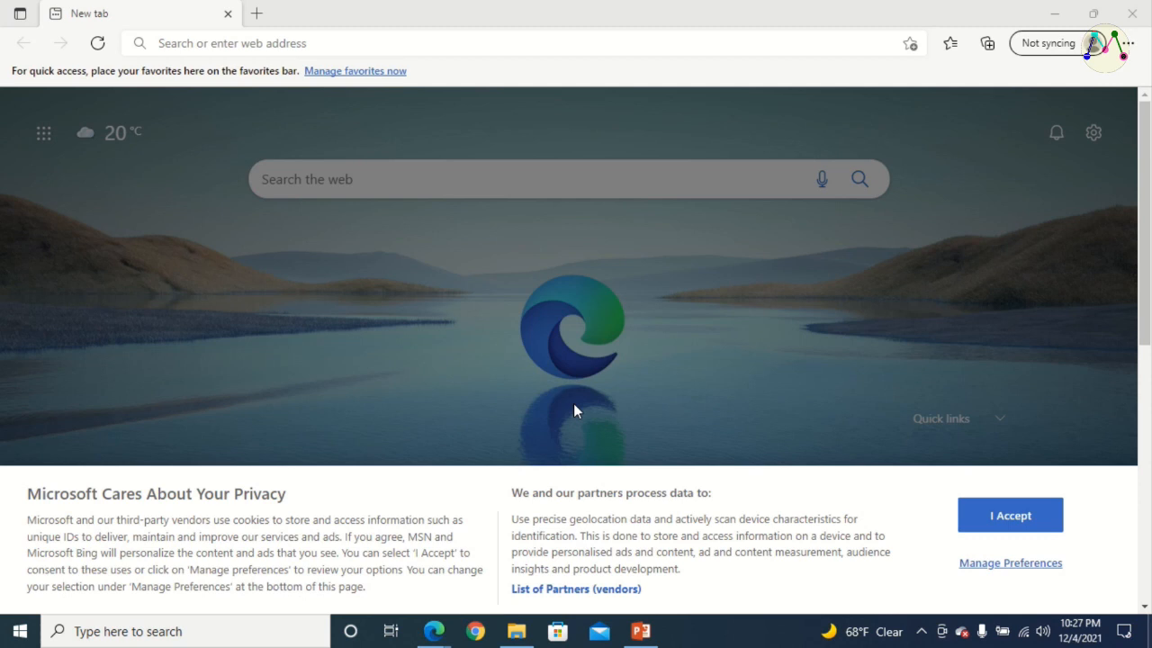
# Open the canva.com website in the browser
pyautogui.click(216, 42)
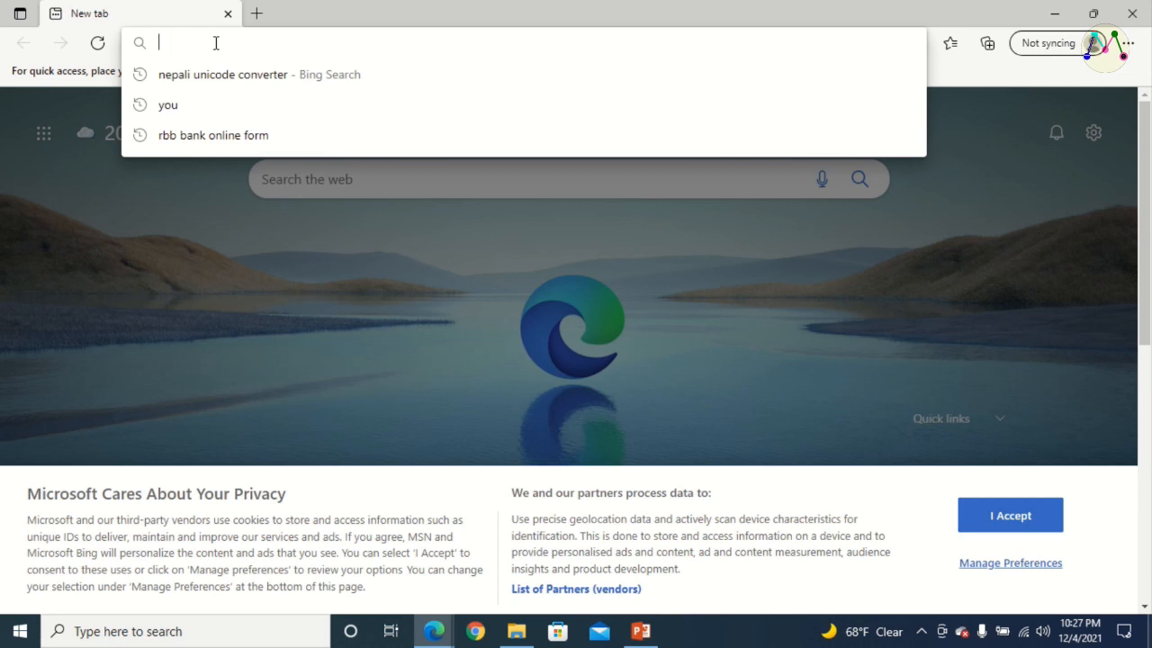
pyautogui.write('canva')
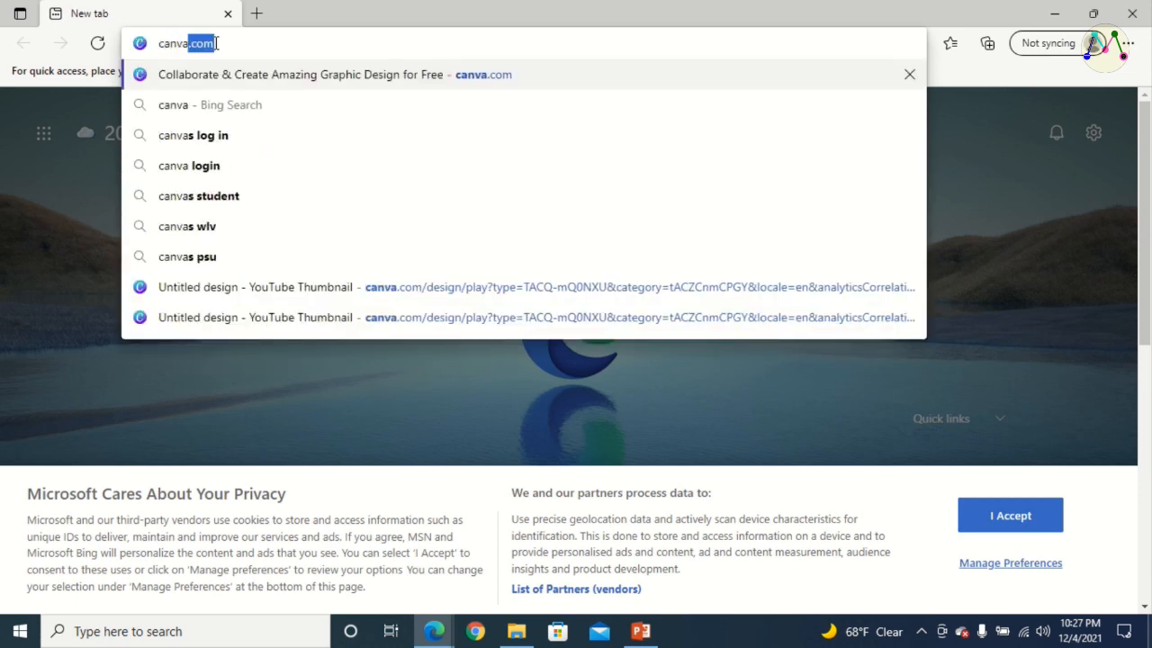
pyautogui.write('.com')
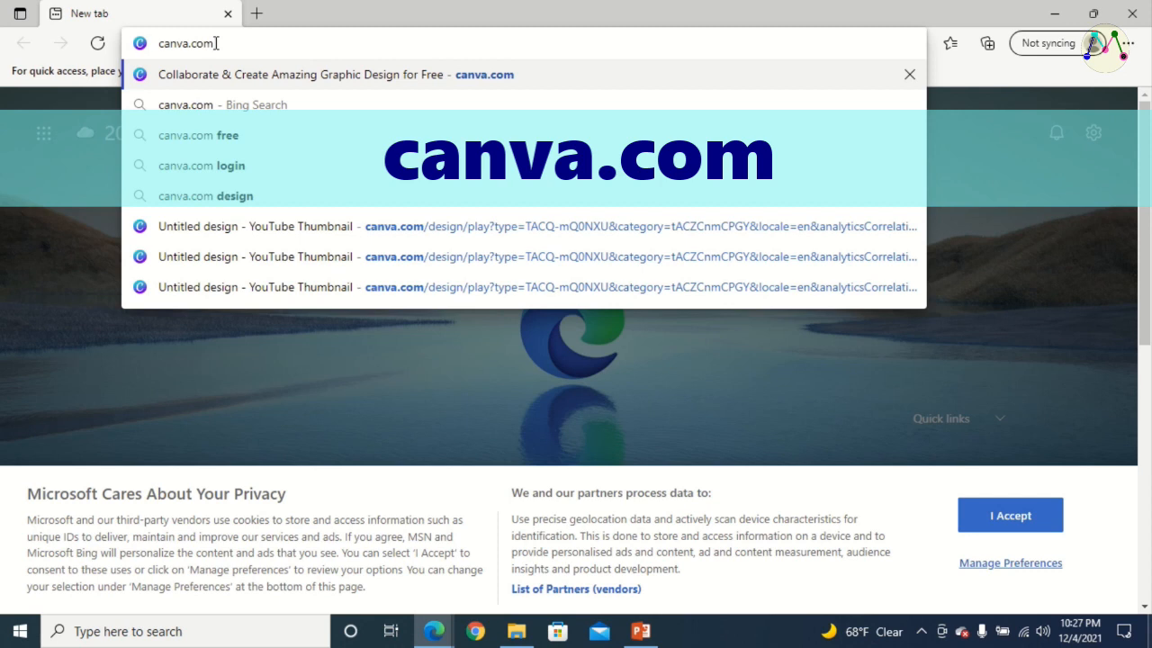
pyautogui.press('Return')
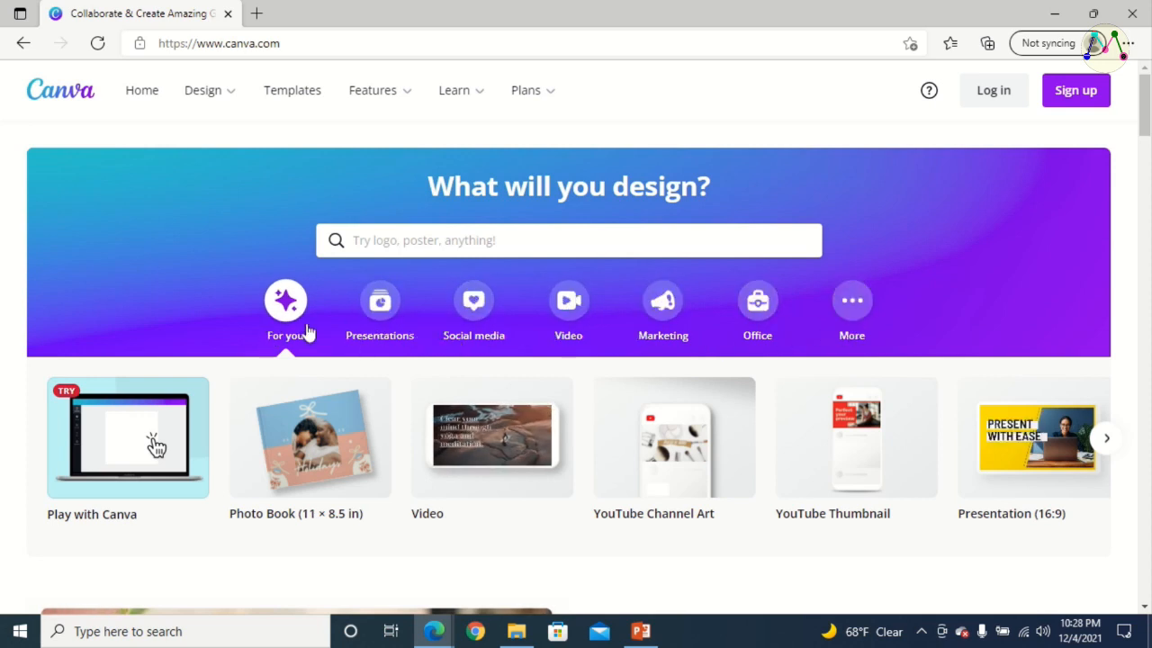
# Start a new YouTube Thumbnail design from the Social media category
pyautogui.click(479, 306)
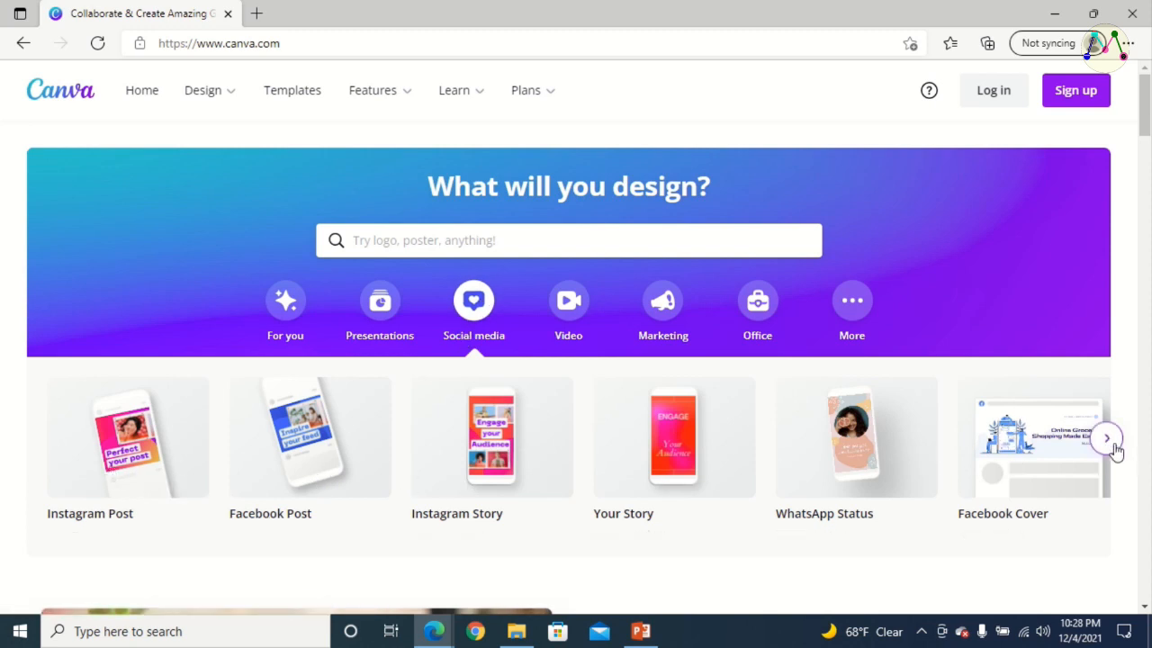
pyautogui.click(1107, 438)
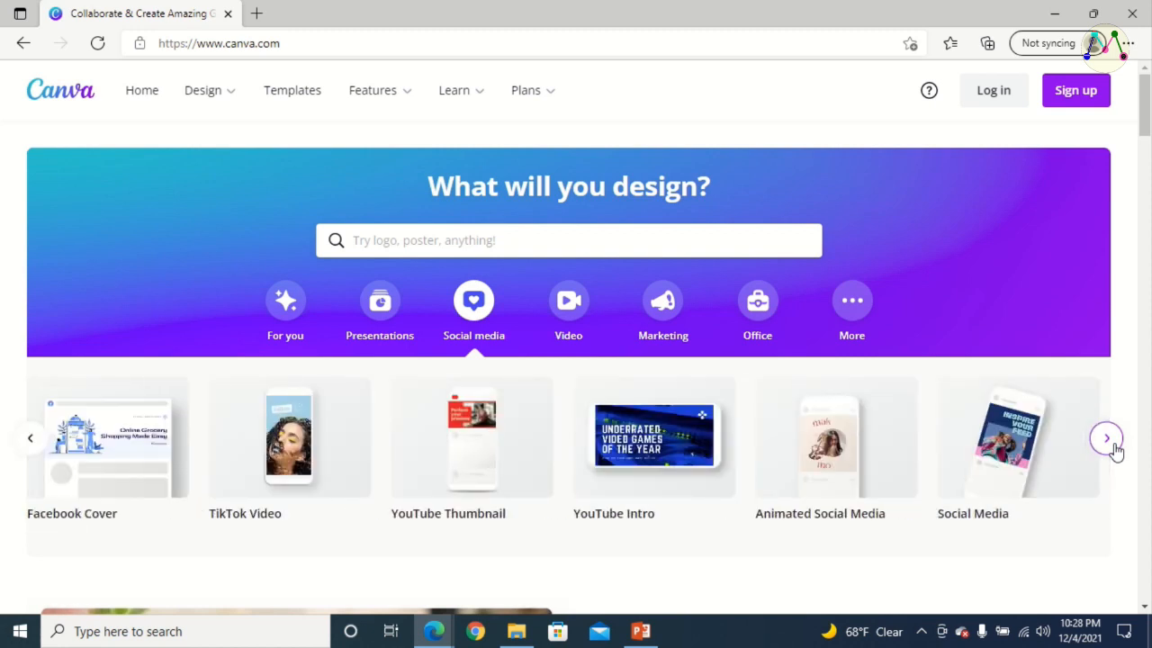
pyautogui.click(478, 444)
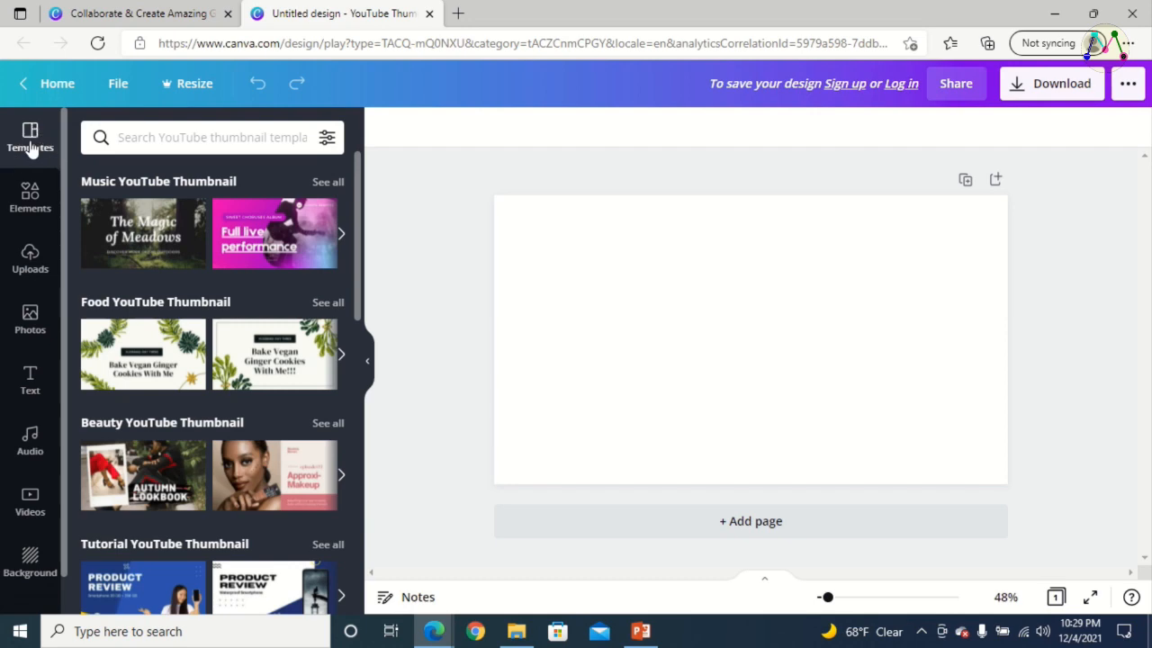
# Browse the YouTube thumbnail templates and apply the free "Explore the World" mountain template to the blank page
pyautogui.scroll(-5, 279, 301)
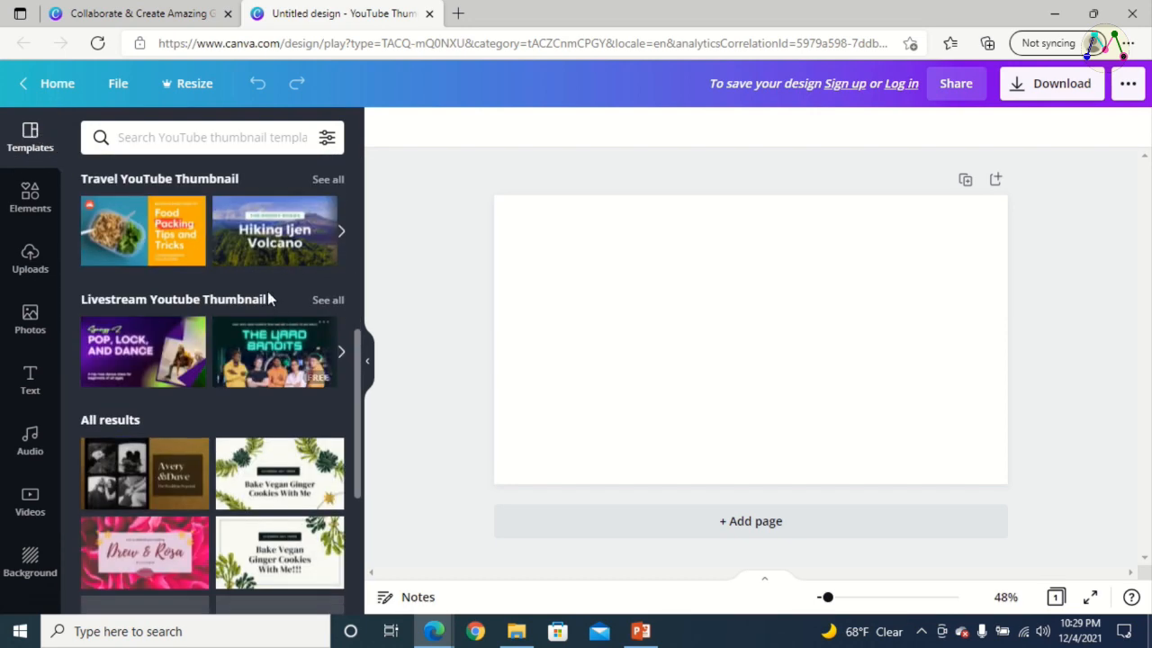
pyautogui.scroll(-5, 267, 298)
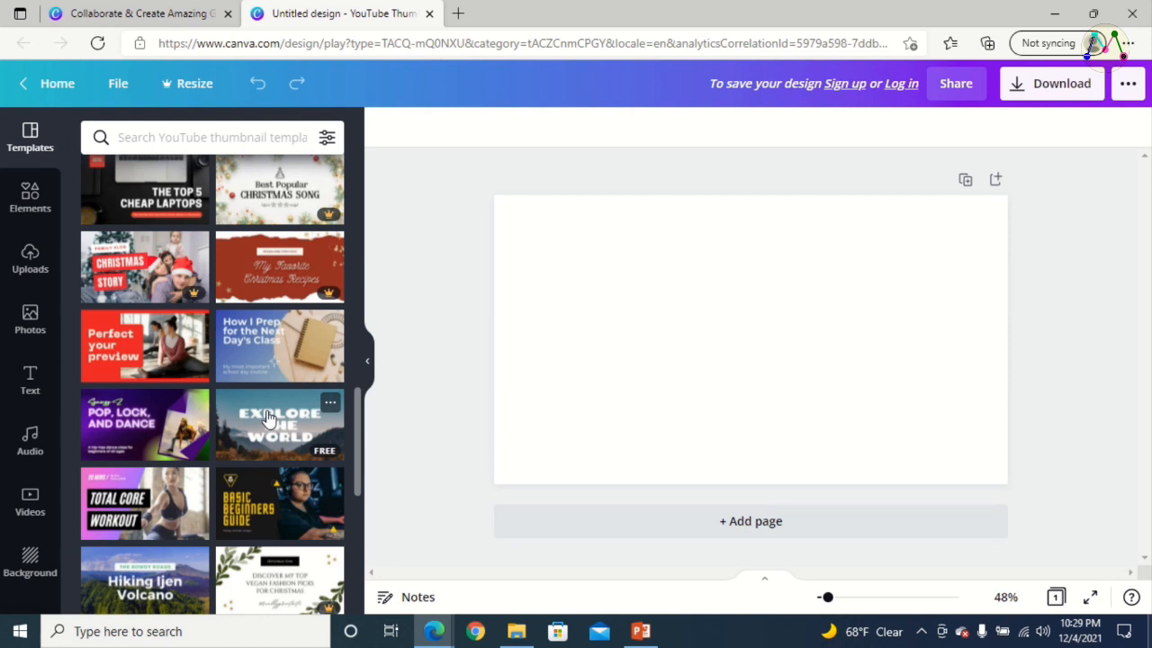
pyautogui.scroll(-1, 261, 381)
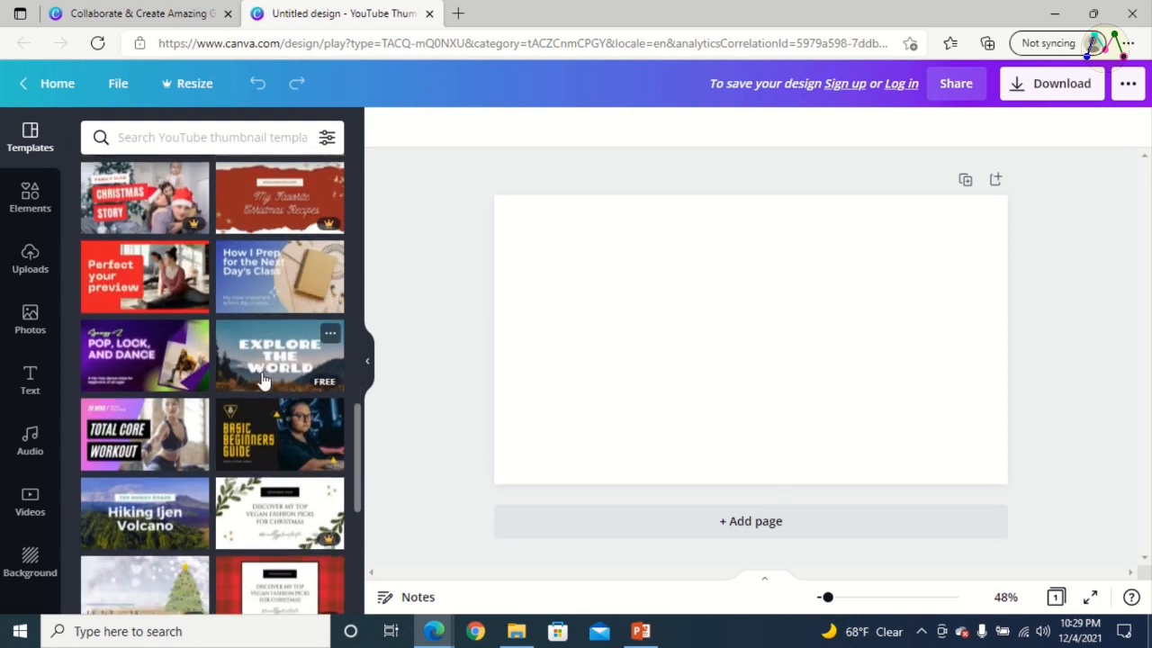
pyautogui.scroll(-2, 261, 381)
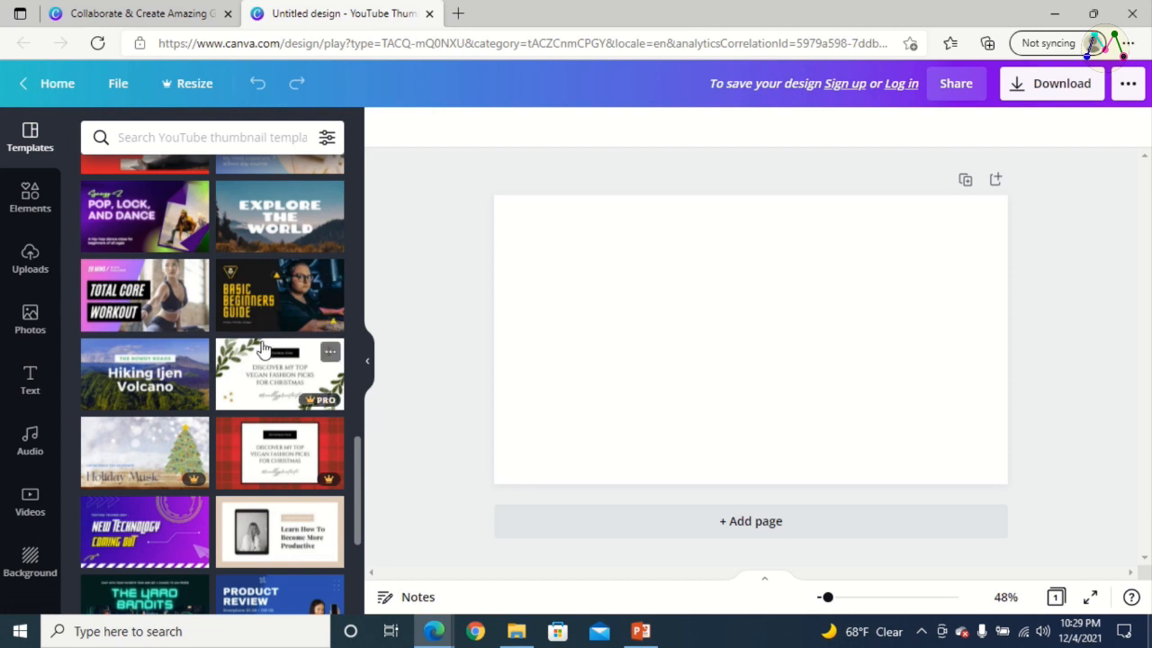
pyautogui.scroll(1, 266, 353)
pyautogui.scroll(1, 277, 365)
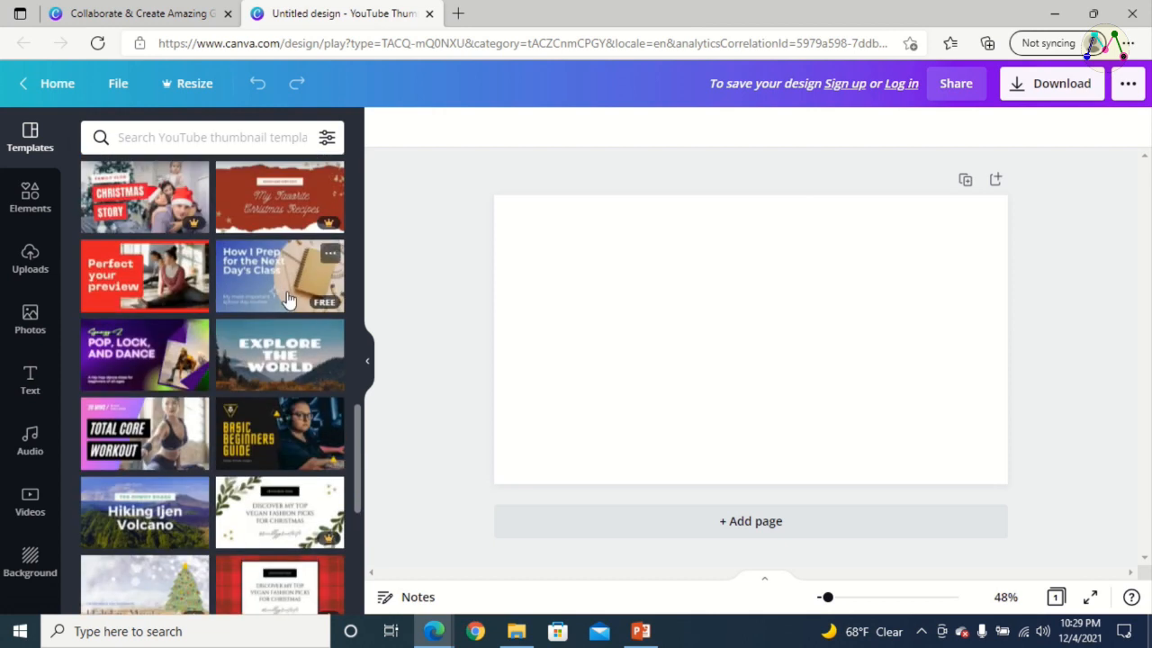
pyautogui.click(277, 365)
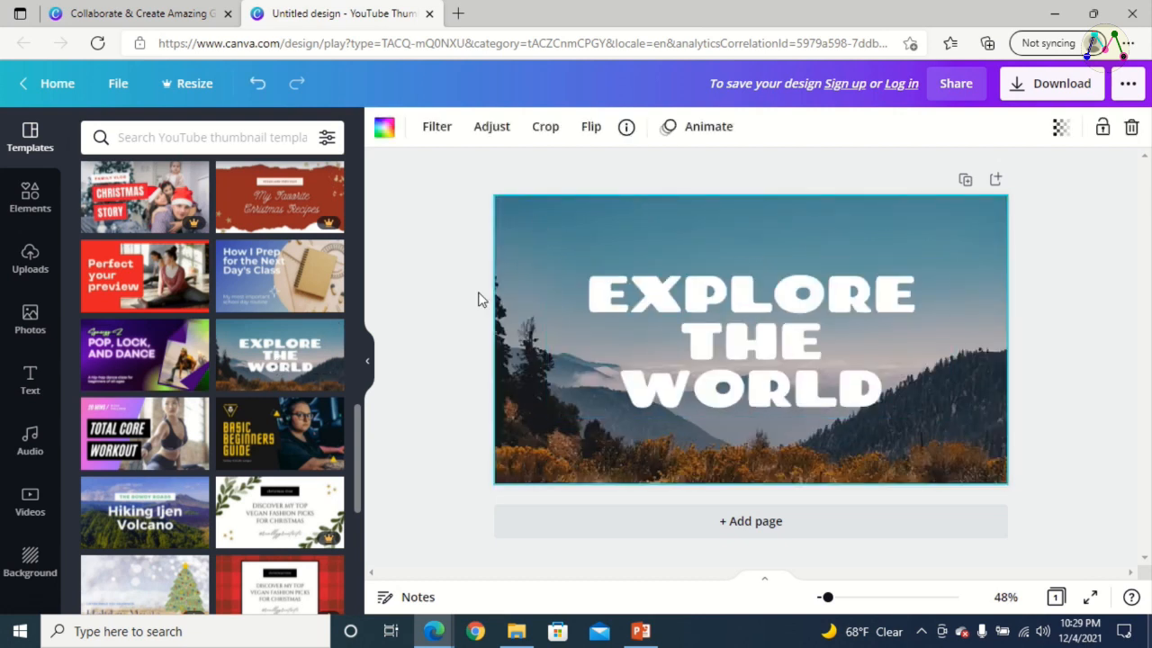
# Replace the template's "EXPLORE THE WORLD" headline with the text "BEAUTIFUL NEPAL"
pyautogui.click(732, 317)
pyautogui.doubleClick(732, 314)
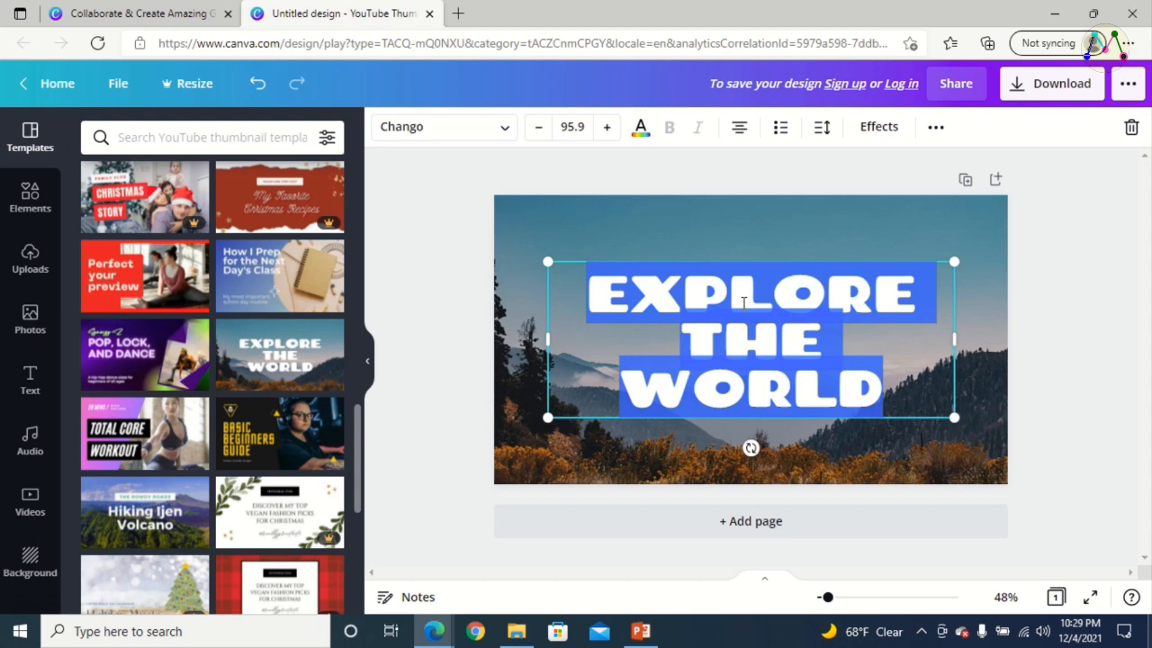
pyautogui.press('BackSpace')
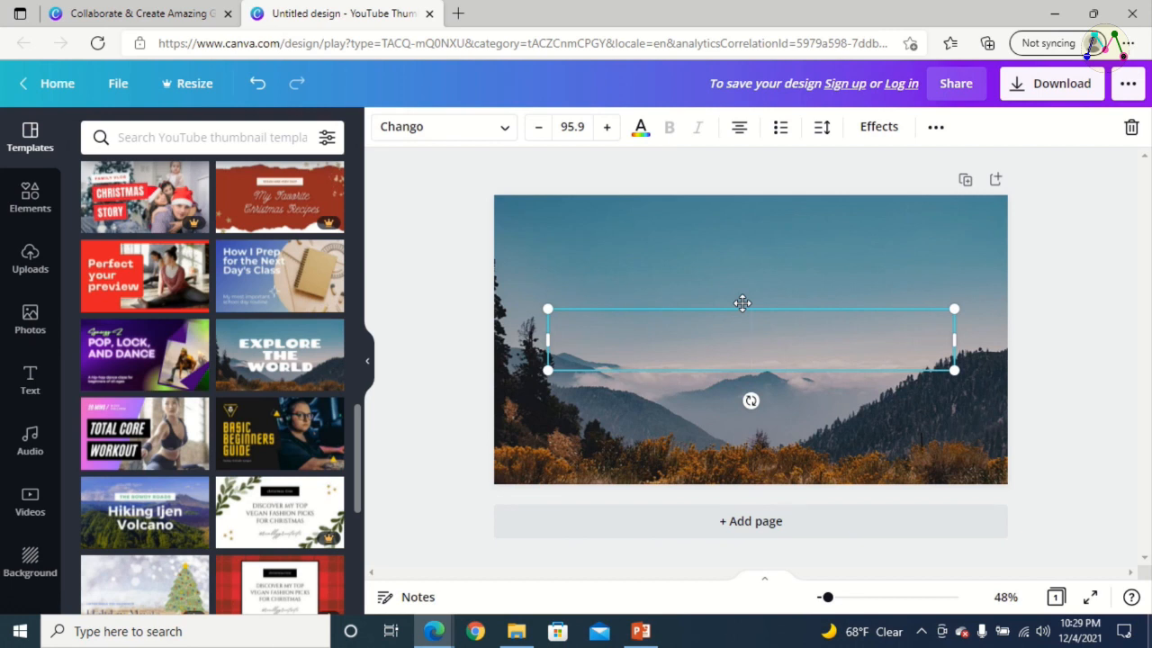
pyautogui.write('BEAU')
pyautogui.write('TIFUL ')
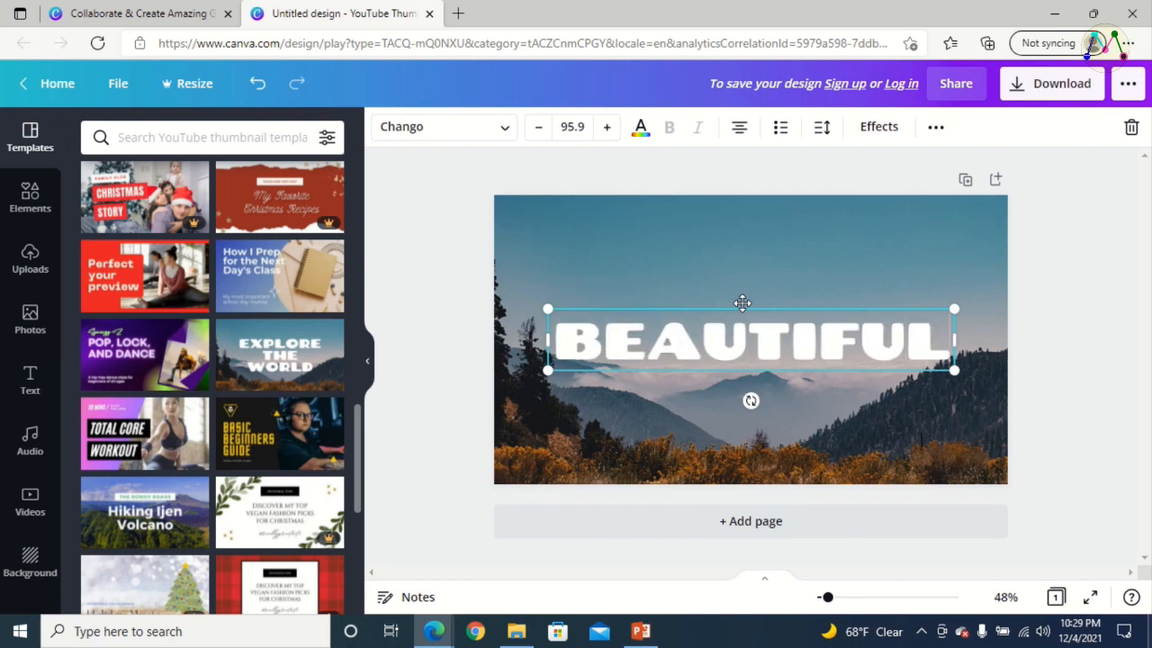
pyautogui.write('NE')
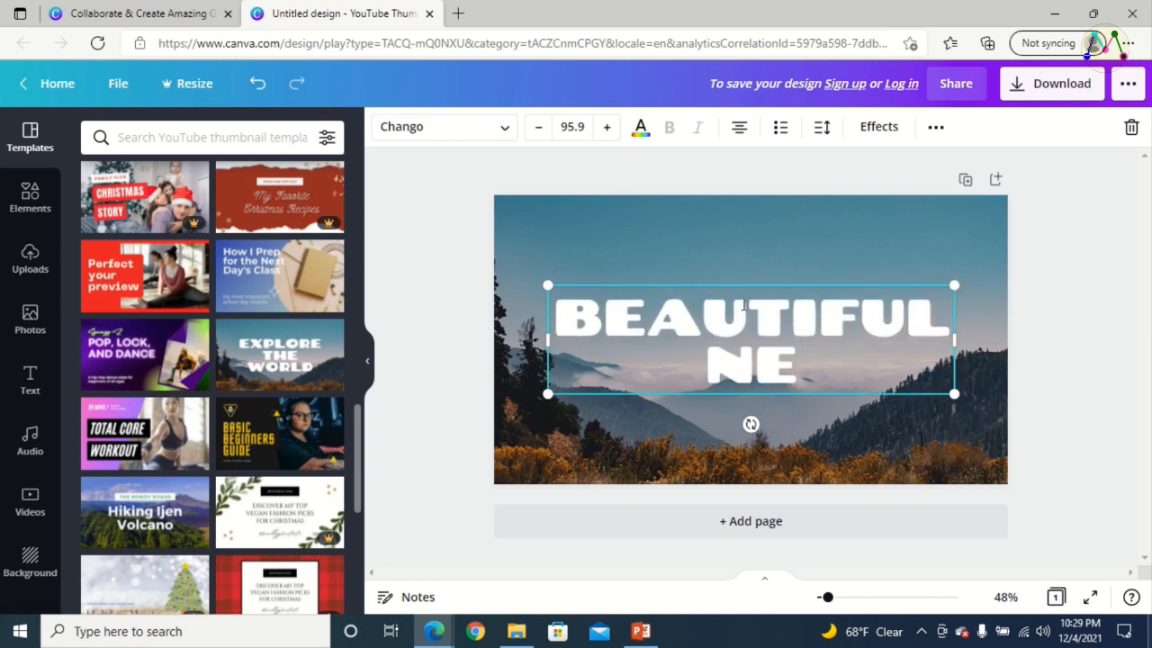
pyautogui.write('PAL')
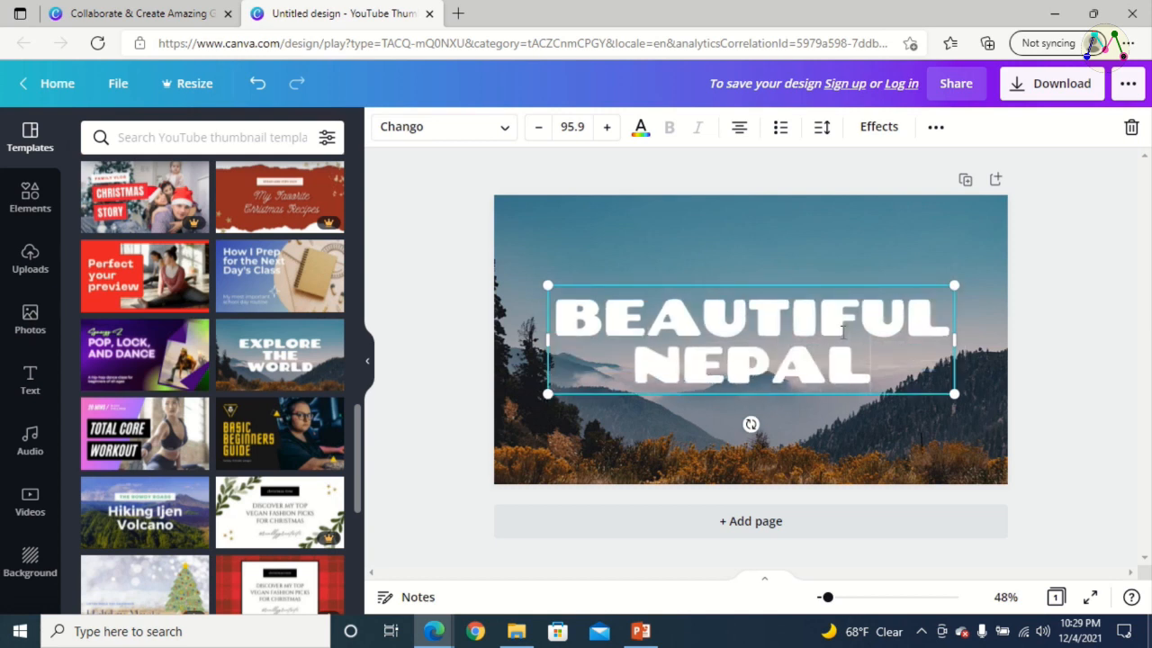
# Shrink the headline to about font size 47.9 and move it to the upper-right corner of the thumbnail
pyautogui.moveTo(954, 396); pyautogui.dragTo(752, 340)
pyautogui.moveTo(642, 341); pyautogui.dragTo(888, 284)
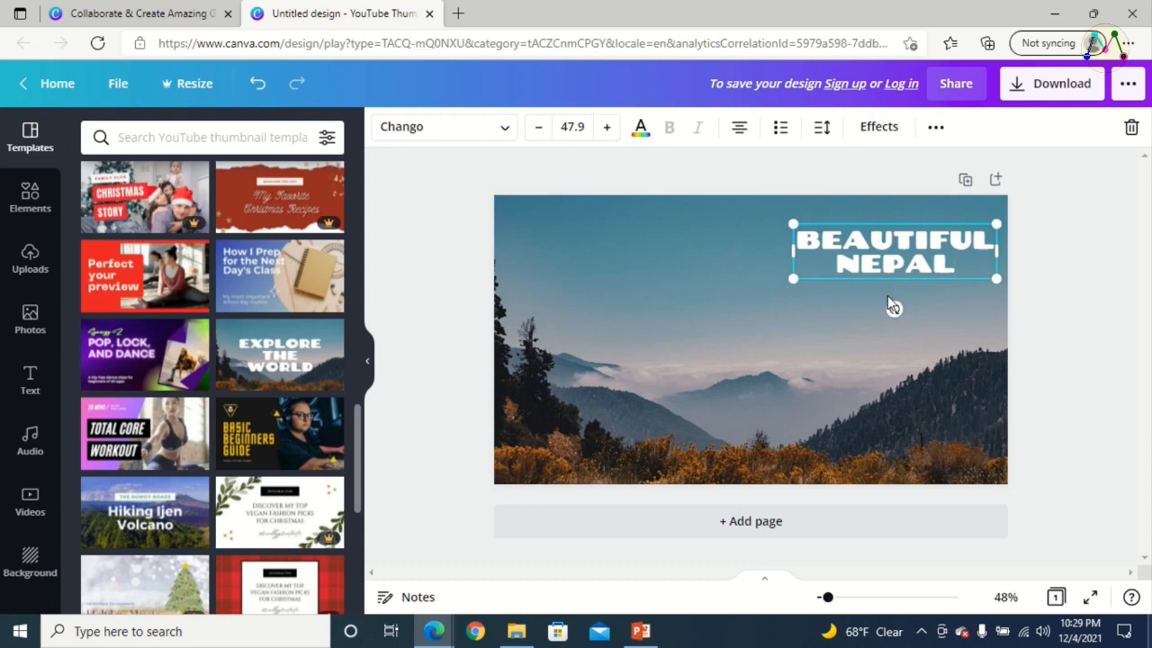
pyautogui.click(655, 281)
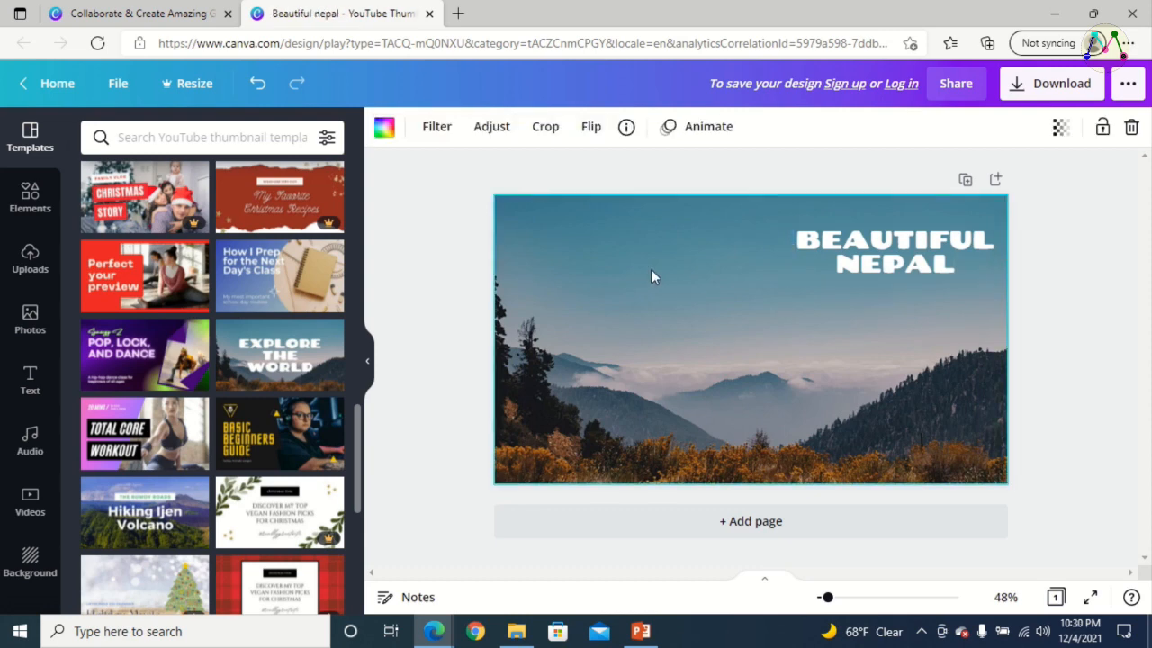
# Try the default light green and then the default yellow as the text colour of the "BEAUTIFUL NEPAL" headline
pyautogui.click(918, 245)
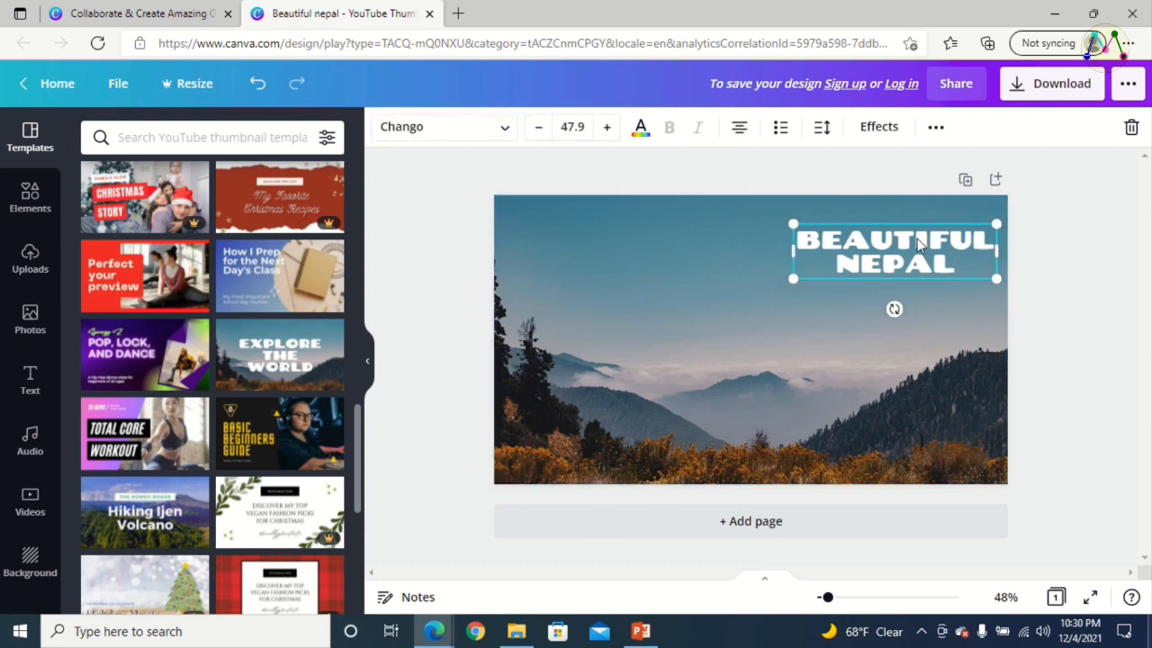
pyautogui.click(641, 133)
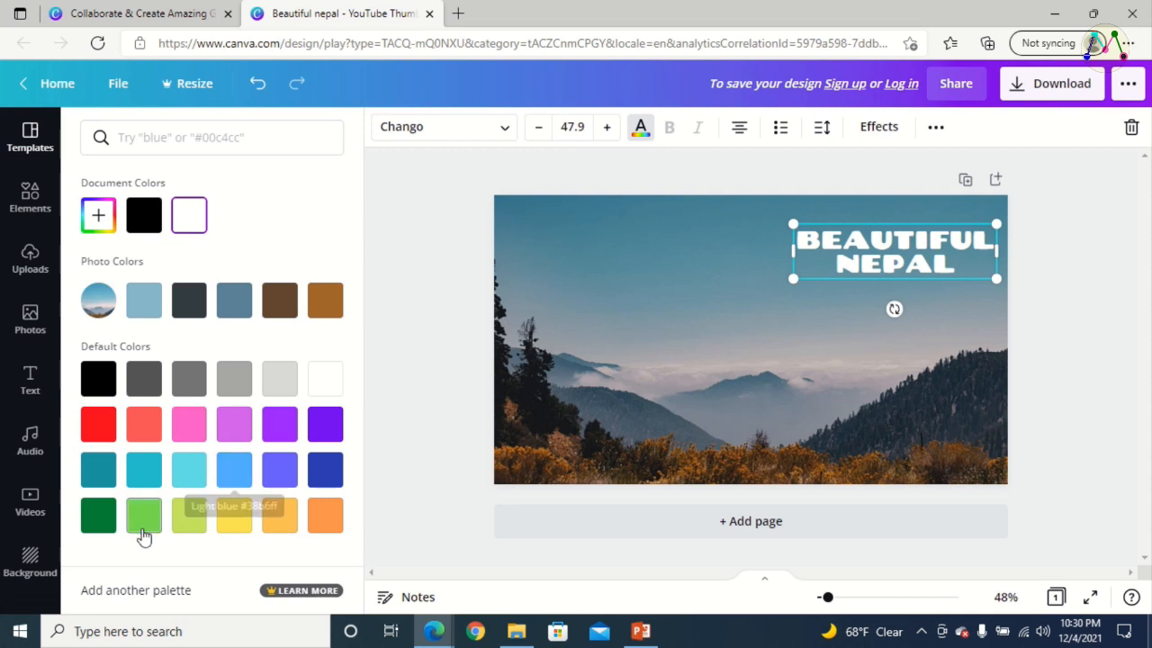
pyautogui.click(146, 520)
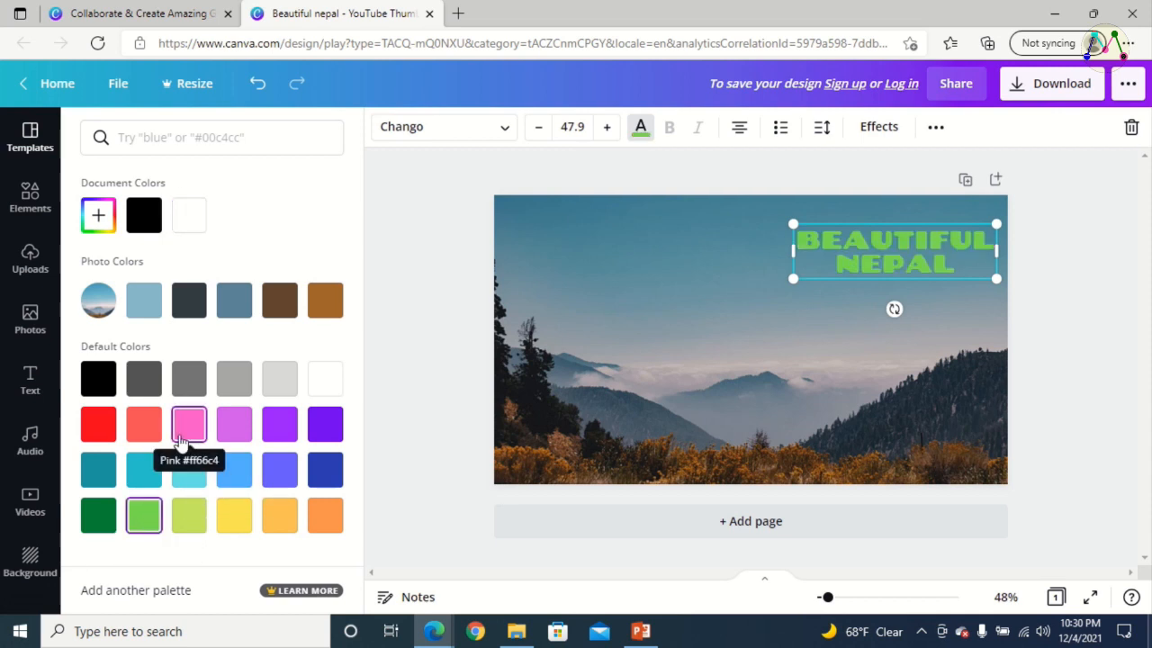
pyautogui.click(242, 520)
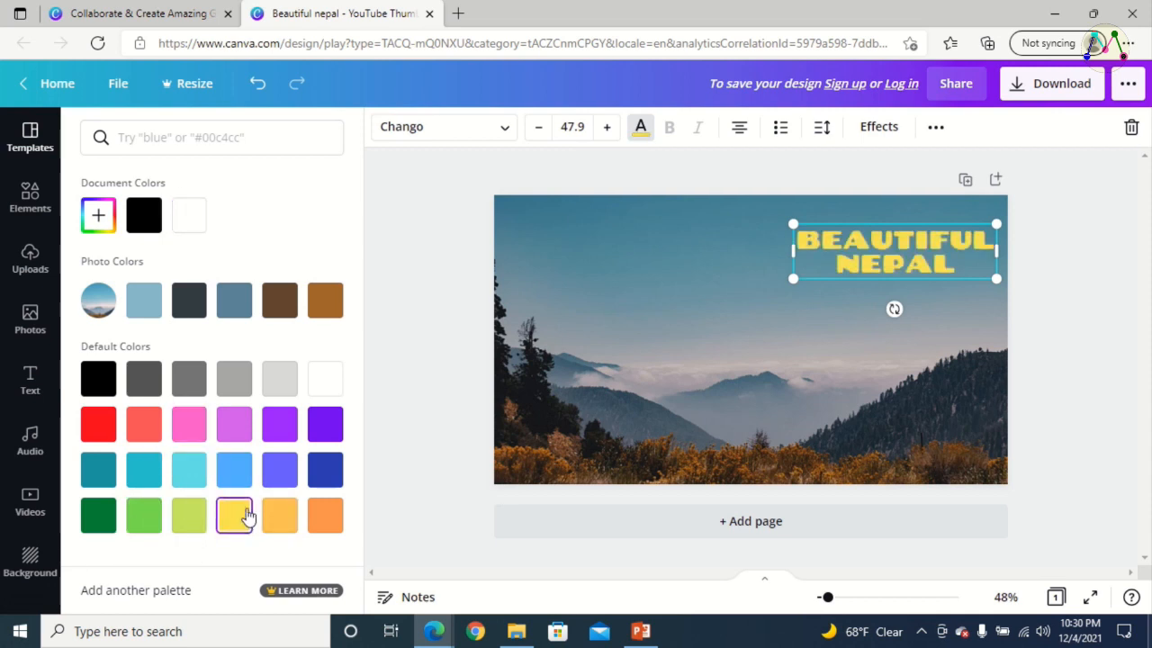
# Mix a custom pale yellow-green colour for the "BEAUTIFUL NEPAL" headline by adjusting its hue and shade
pyautogui.click(99, 219)
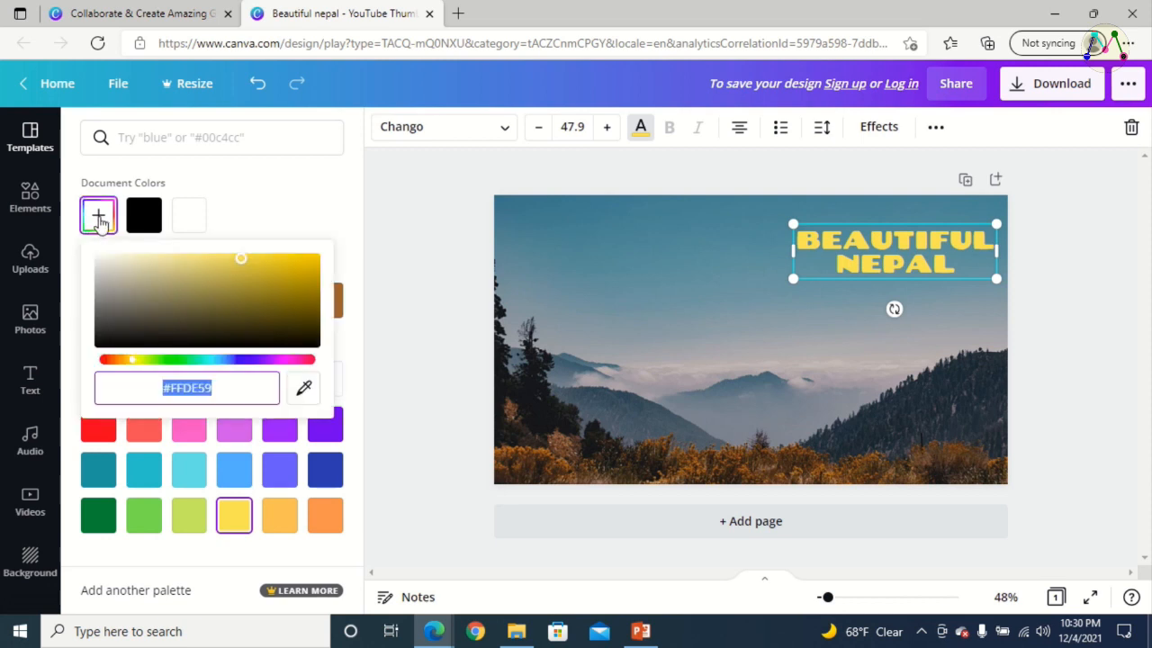
pyautogui.moveTo(241, 260); pyautogui.dragTo(270, 301)
pyautogui.moveTo(131, 359); pyautogui.dragTo(214, 361)
pyautogui.moveTo(268, 299); pyautogui.dragTo(195, 259)
pyautogui.moveTo(212, 360); pyautogui.dragTo(155, 362)
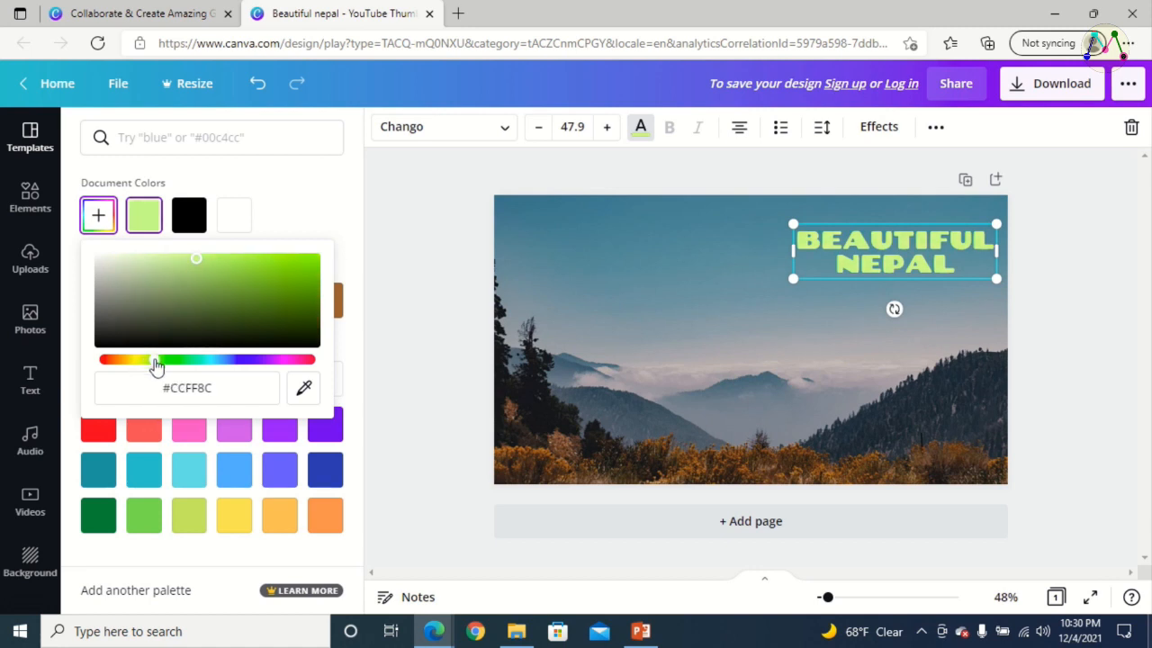
pyautogui.moveTo(198, 260)
pyautogui.mouseDown()
pyautogui.moveTo(158, 267)
pyautogui.moveTo(183, 258)
pyautogui.mouseUp()
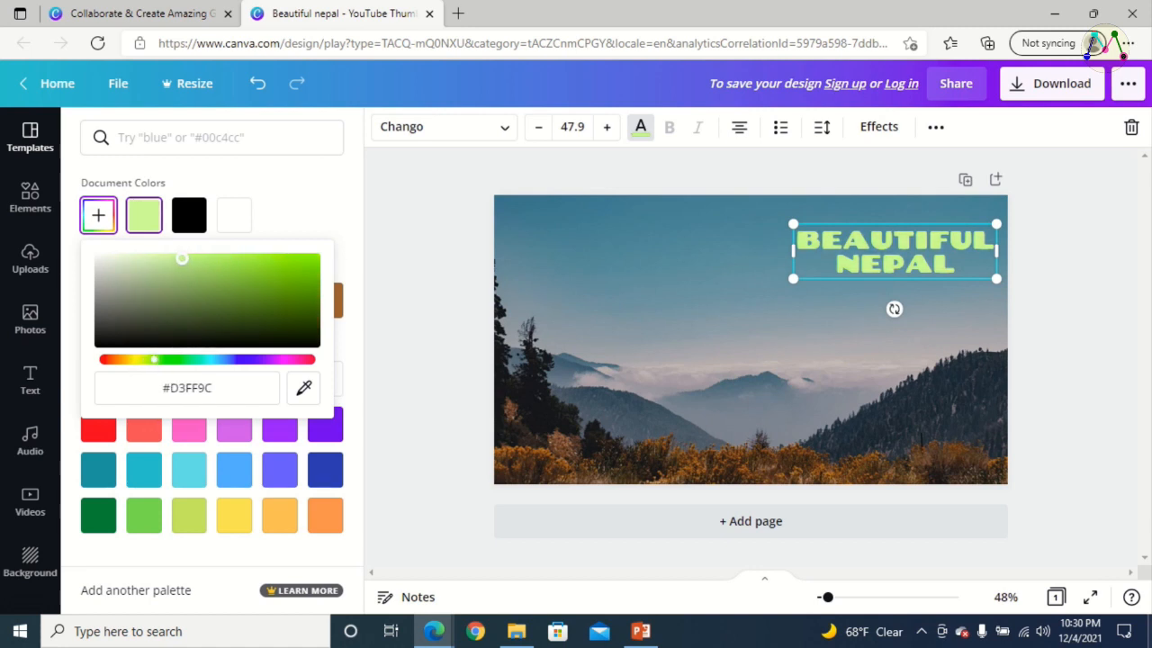
pyautogui.moveTo(157, 279)
pyautogui.mouseDown()
pyautogui.moveTo(144, 260)
pyautogui.moveTo(114, 257)
pyautogui.moveTo(347, 262)
pyautogui.moveTo(132, 259)
pyautogui.moveTo(180, 257)
pyautogui.moveTo(160, 259)
pyautogui.mouseUp()
pyautogui.click(406, 271)
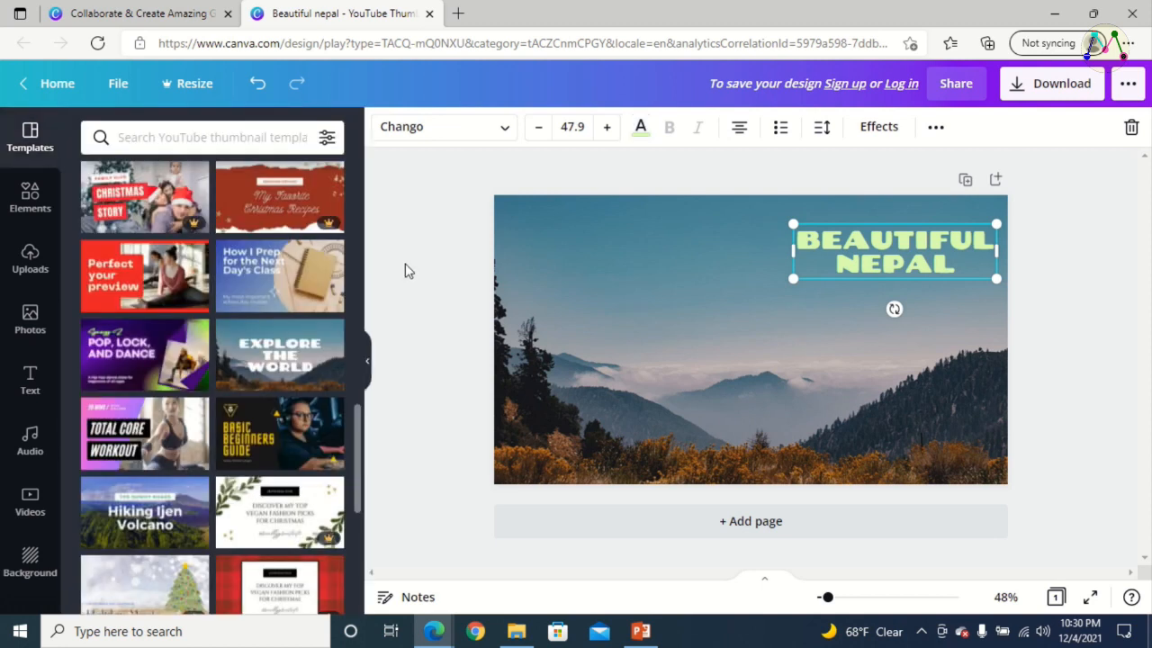
# Try the Agrandir Grand Black and Agrandir Narrow Medium fonts on the "BEAUTIFUL NEPAL" headline
pyautogui.click(505, 130)
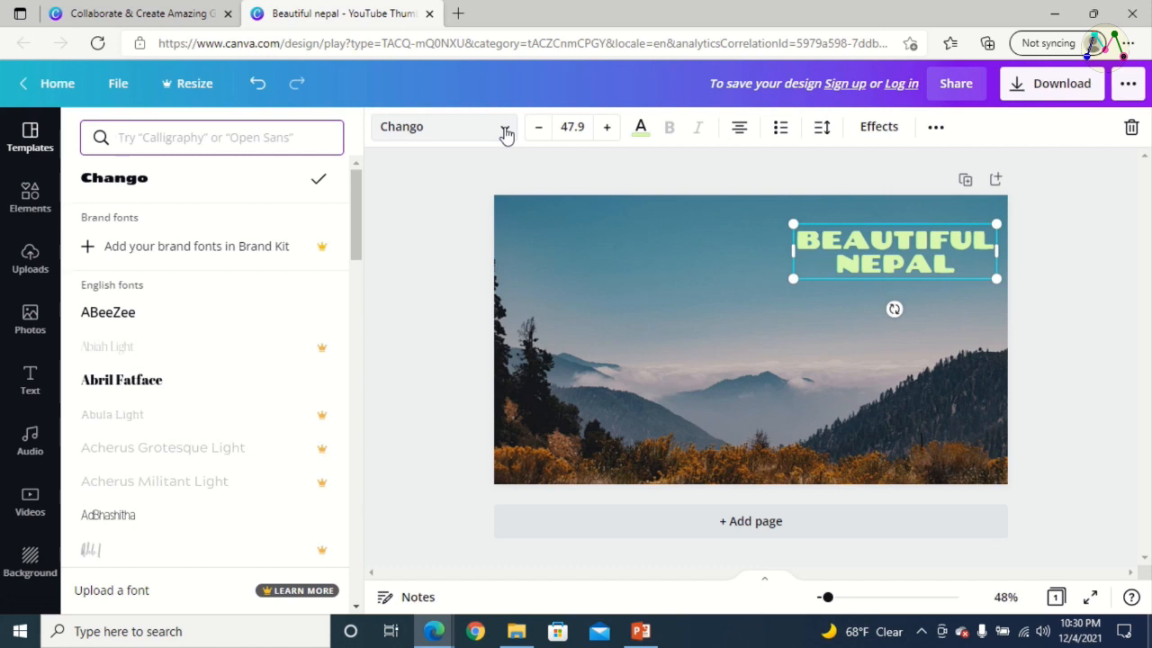
pyautogui.scroll(-5, 207, 386)
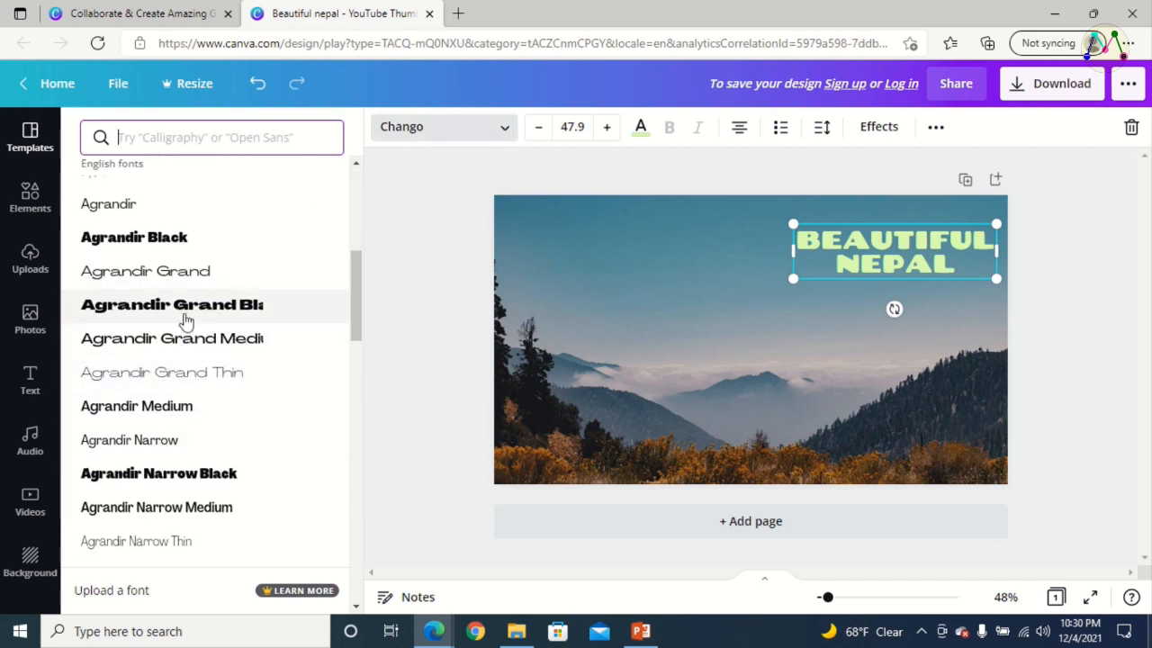
pyautogui.click(186, 310)
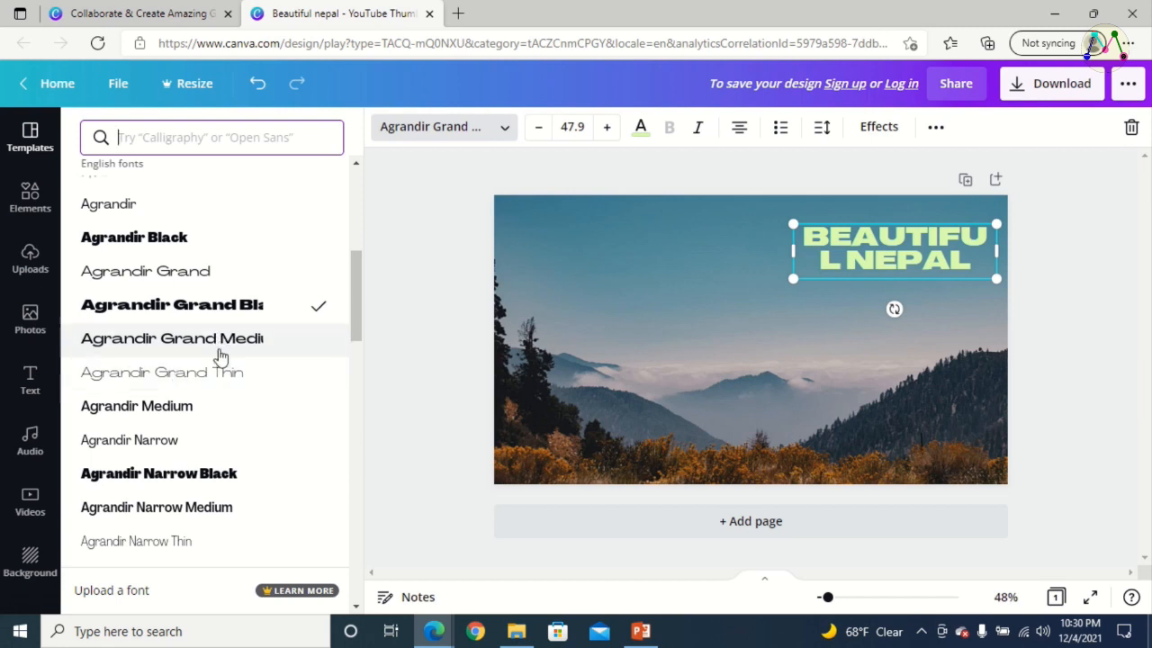
pyautogui.scroll(-2, 223, 355)
pyautogui.click(156, 309)
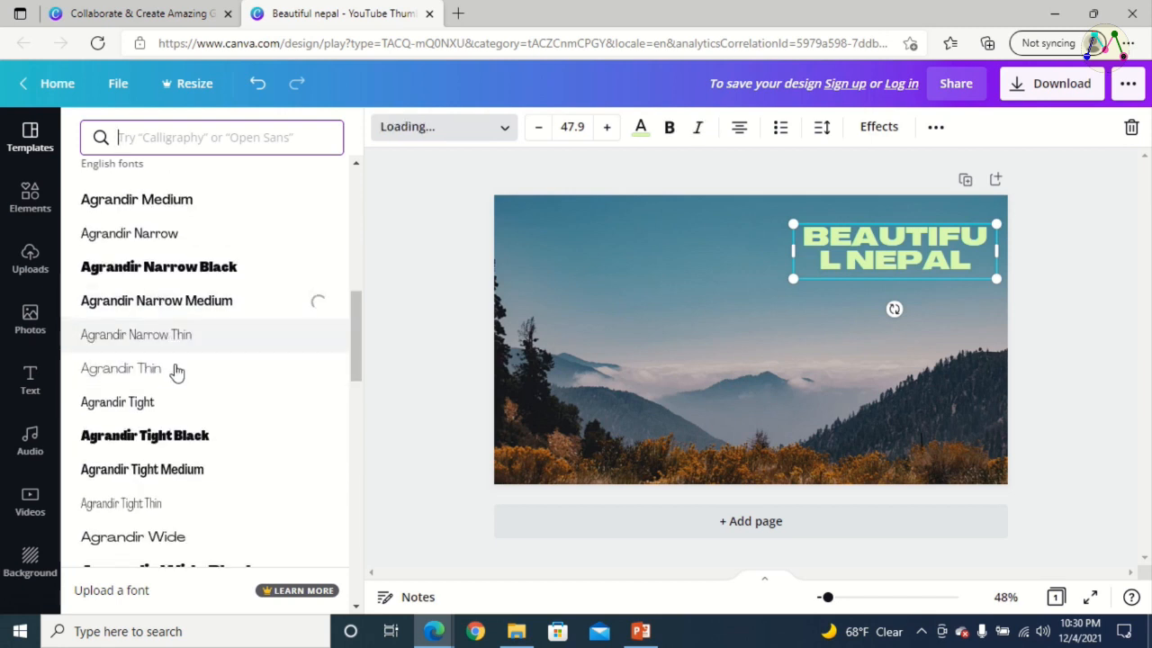
# Change the font of the "BEAUTIFUL NEPAL" headline to Alegreya Sans SC Black
pyautogui.scroll(-10, 186, 391)
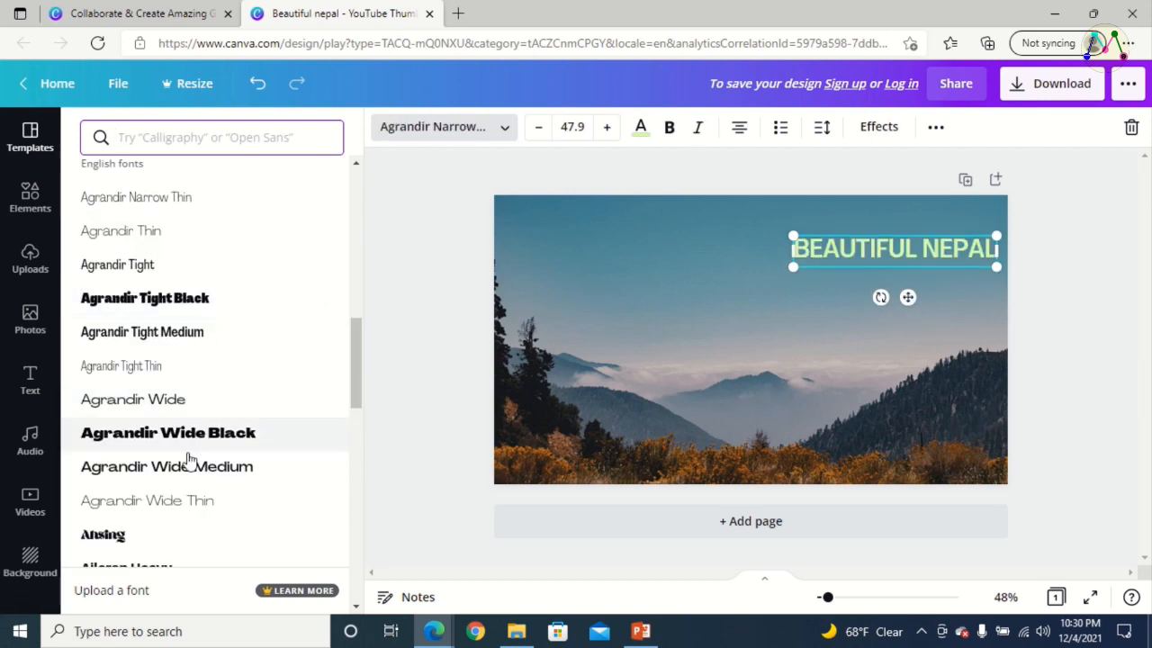
pyautogui.scroll(-1, 200, 459)
pyautogui.scroll(1, 200, 459)
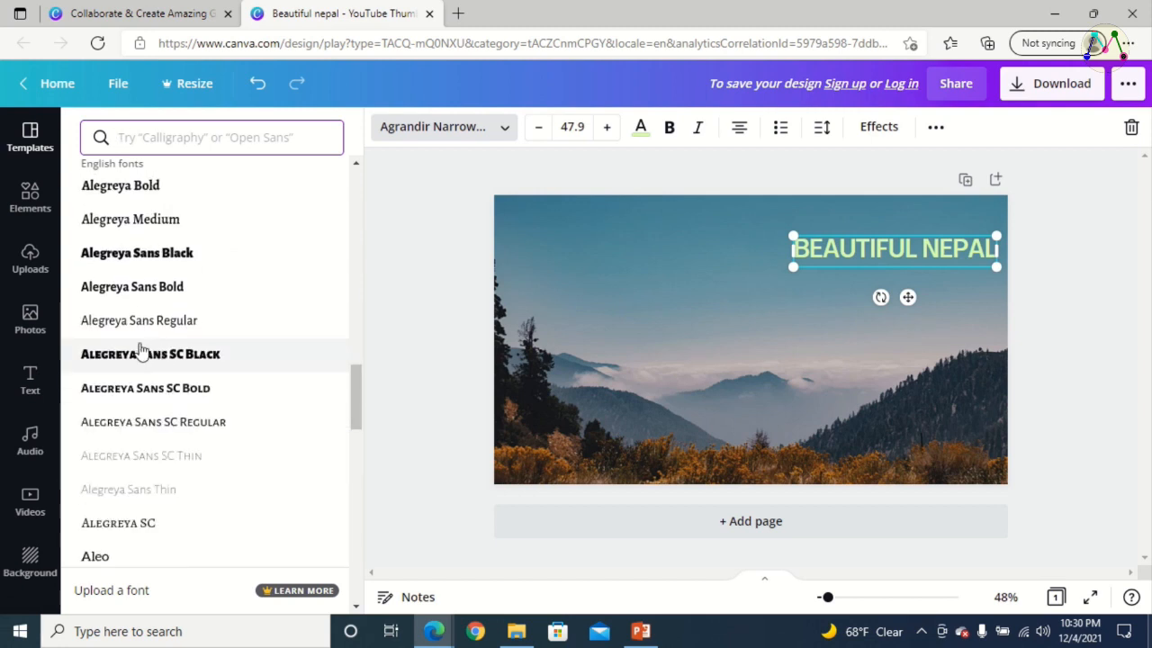
pyautogui.click(160, 357)
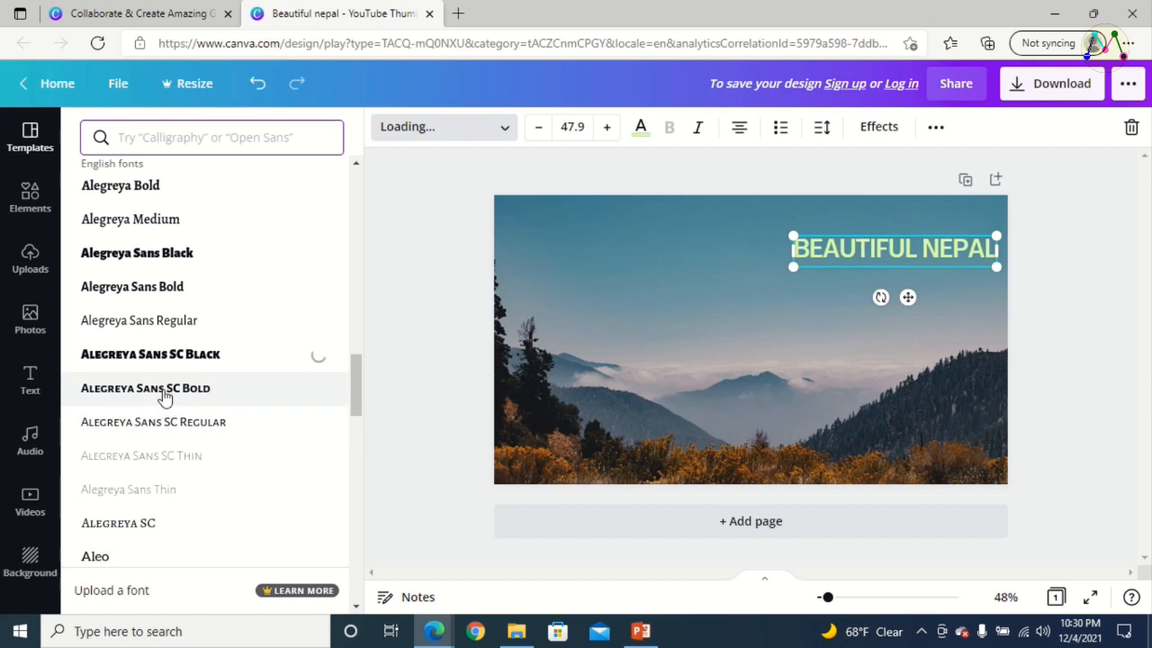
# Try the purple illustration of two people from the Elements graphics on the thumbnail, and delete it
pyautogui.click(425, 298)
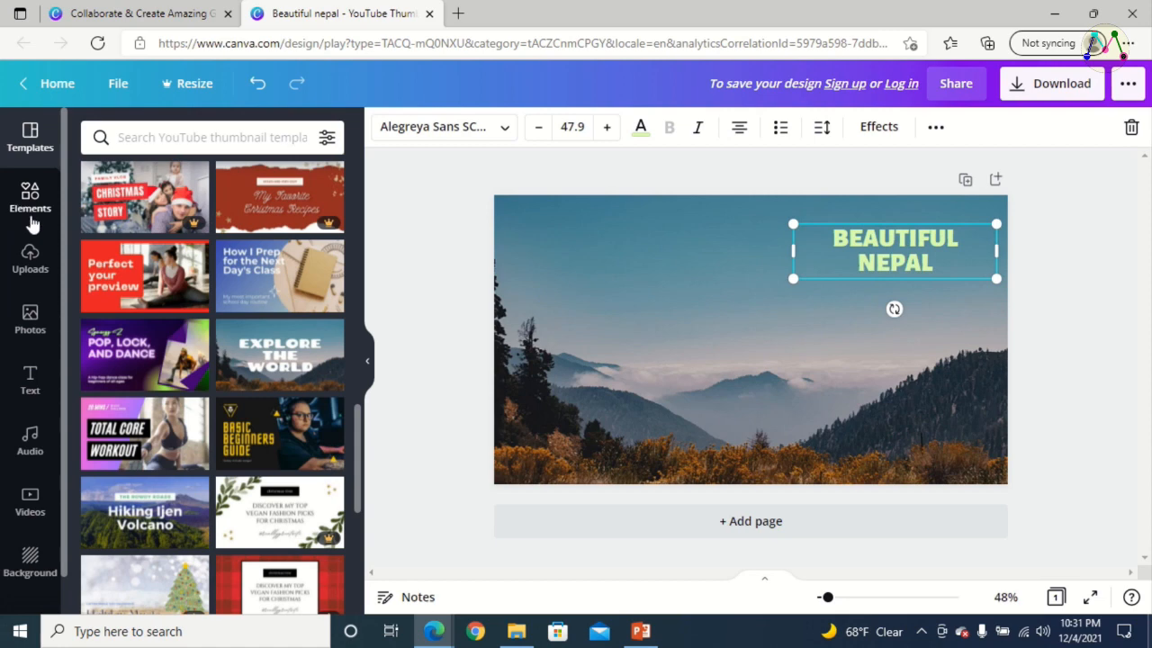
pyautogui.click(29, 206)
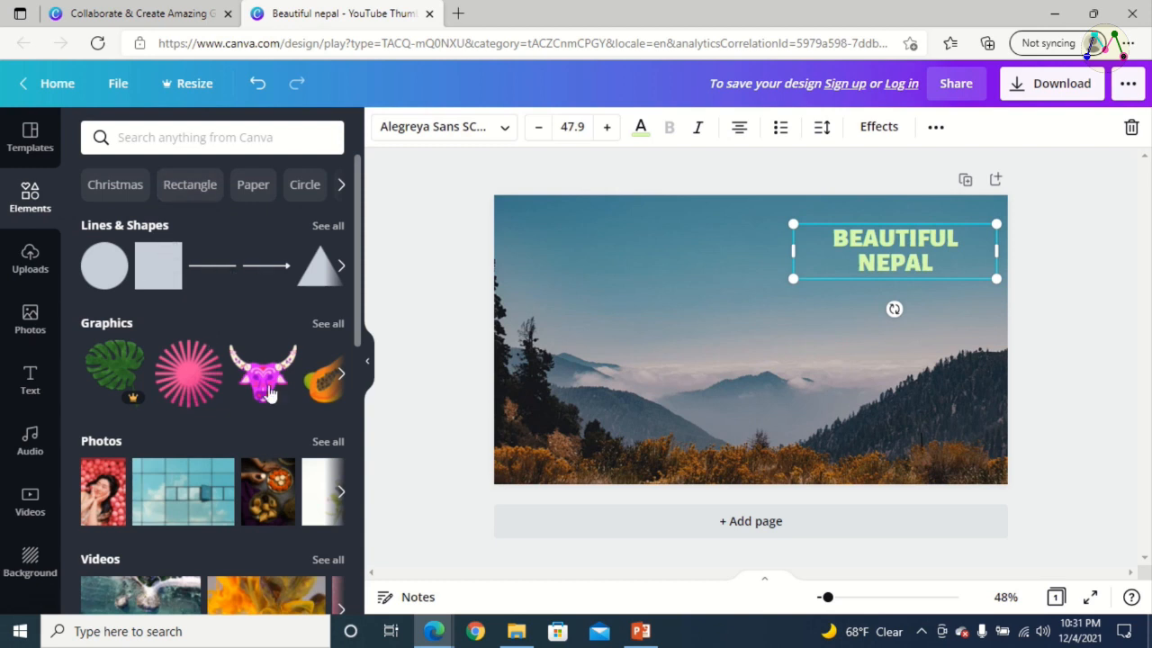
pyautogui.click(341, 373)
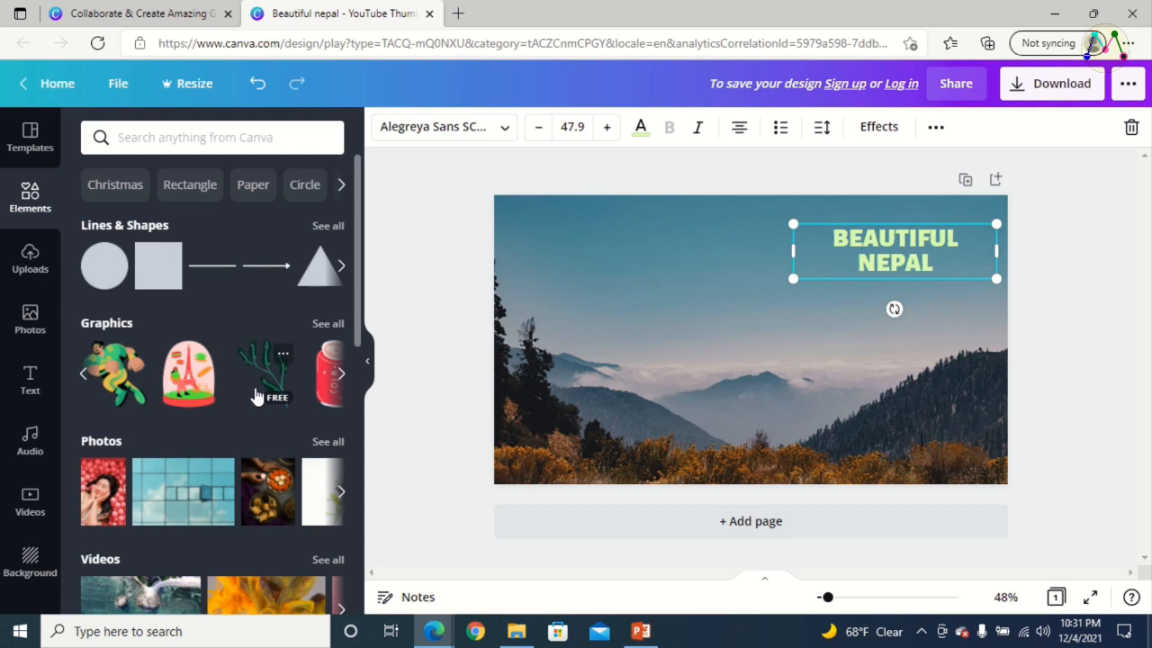
pyautogui.click(341, 374)
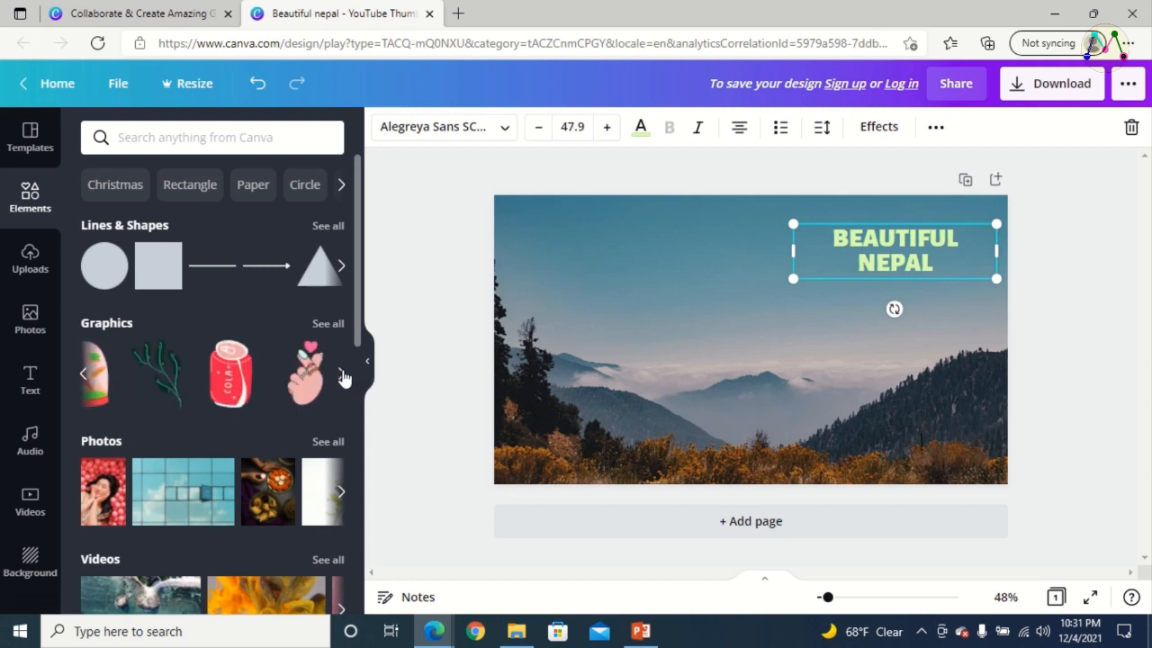
pyautogui.click(341, 373)
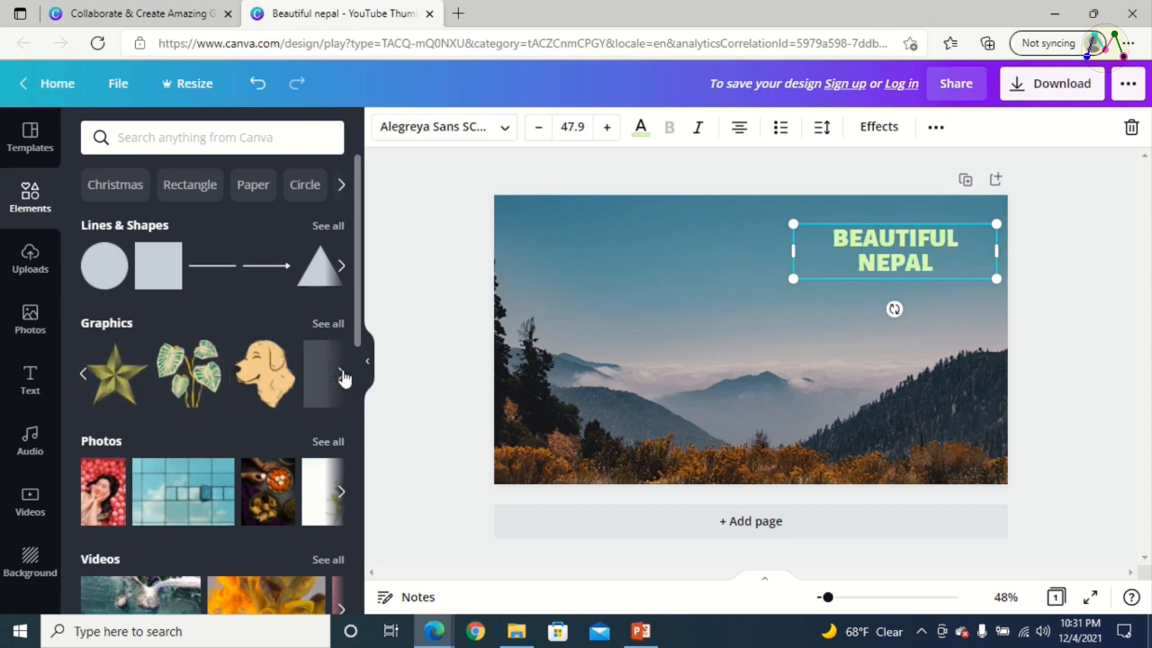
pyautogui.click(341, 378)
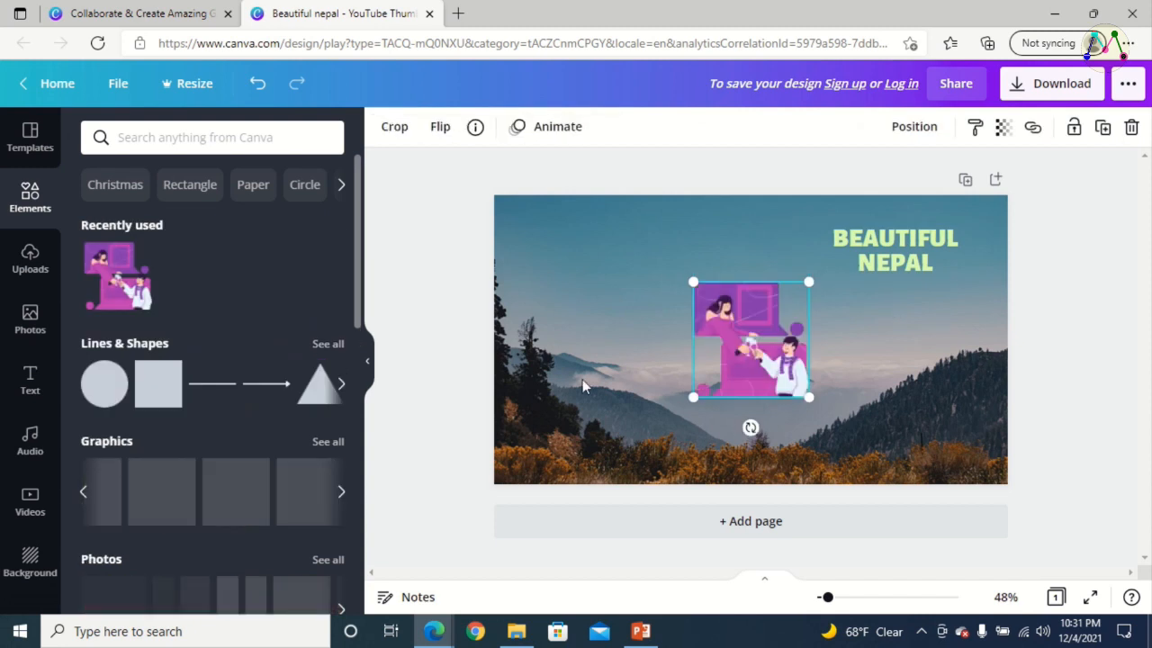
pyautogui.press('Delete')
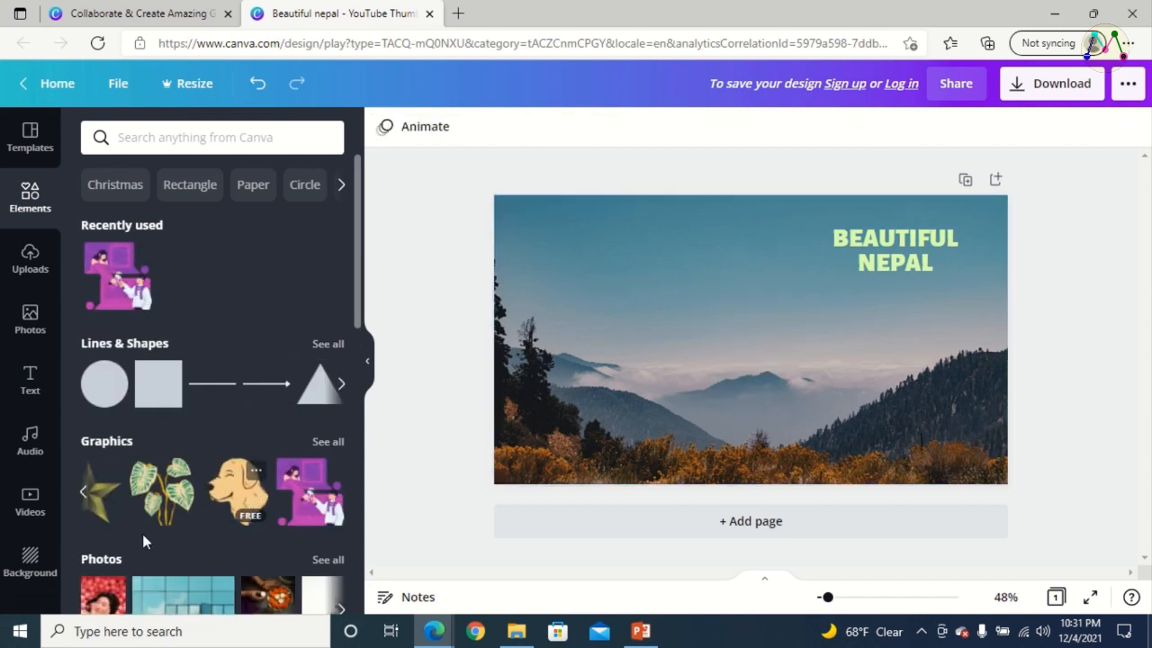
# Add the finger-heart hand graphic from the Elements graphics to the thumbnail
pyautogui.click(82, 496)
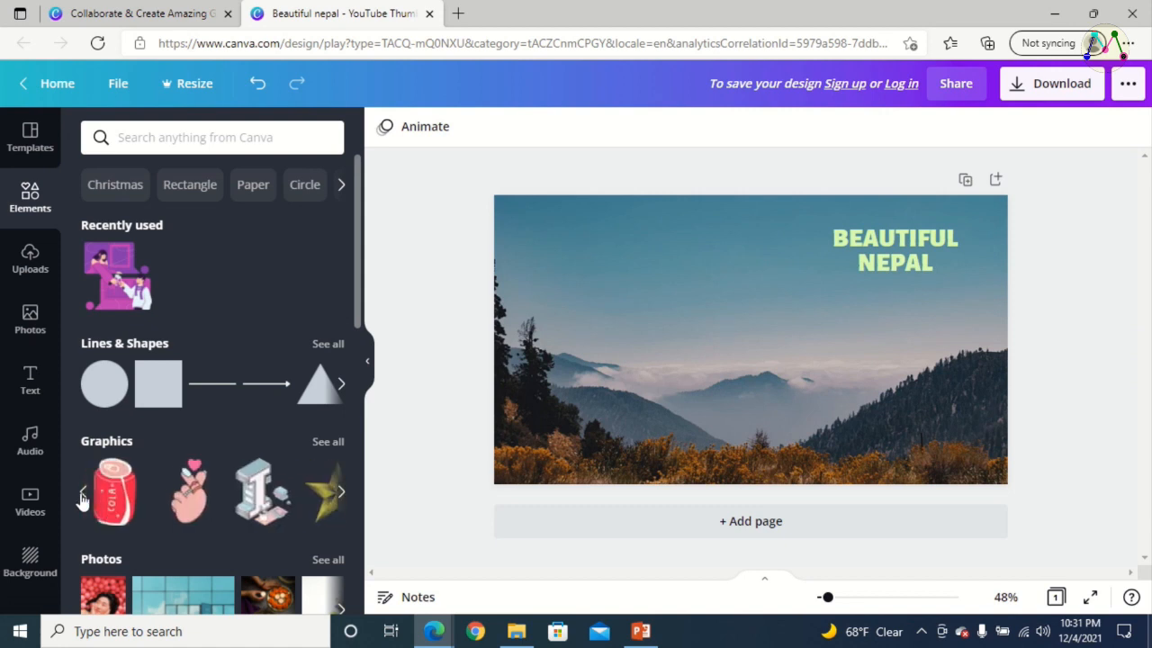
pyautogui.click(82, 497)
pyautogui.click(341, 495)
pyautogui.click(178, 510)
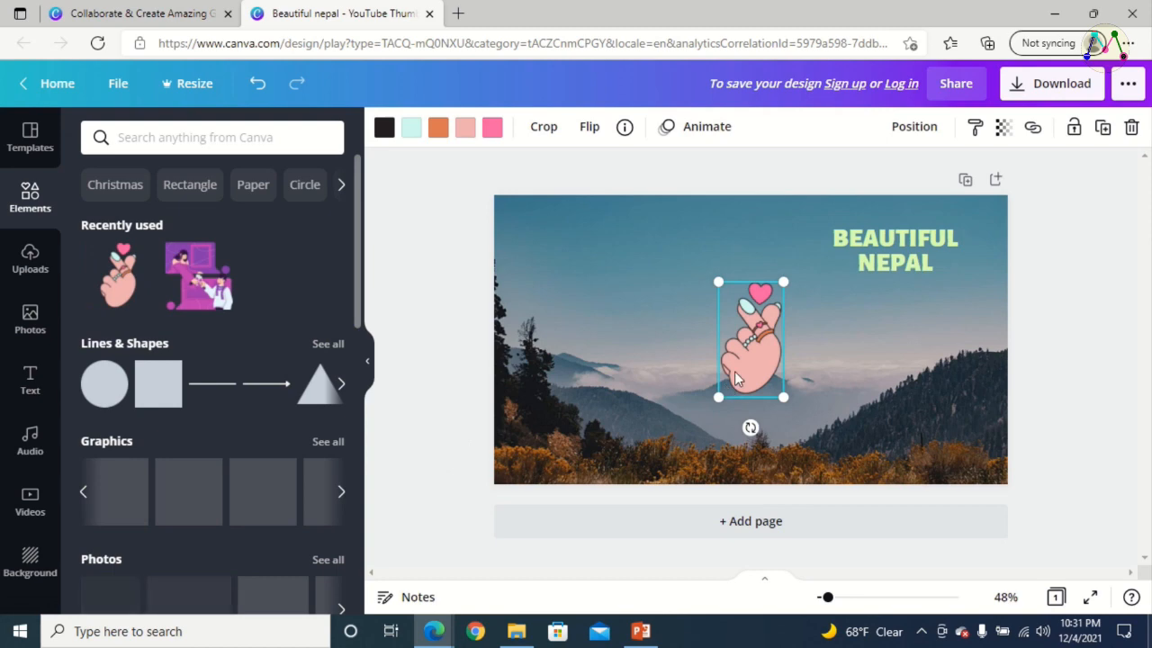
# Shrink the finger-heart graphic to about the headline's height and place it just left of "BEAUTIFUL NEPAL"
pyautogui.moveTo(751, 340); pyautogui.dragTo(609, 425)
pyautogui.moveTo(705, 404); pyautogui.dragTo(780, 270)
pyautogui.moveTo(812, 332); pyautogui.dragTo(757, 262)
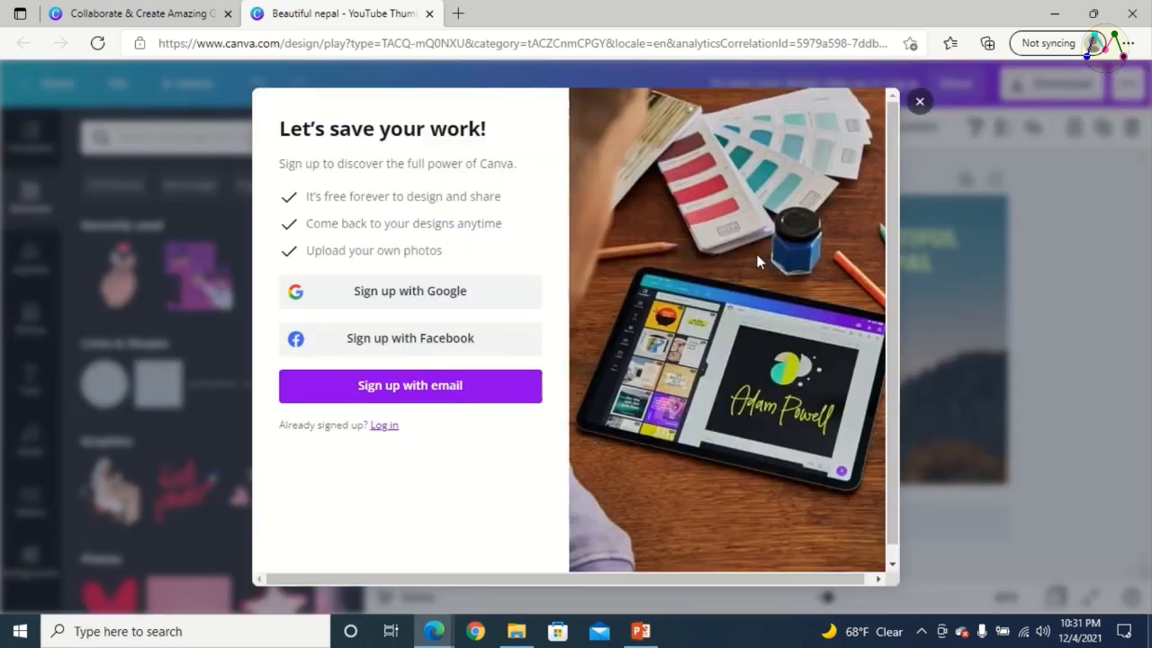
pyautogui.click(920, 101)
pyautogui.moveTo(759, 255); pyautogui.dragTo(799, 257)
pyautogui.click(728, 341)
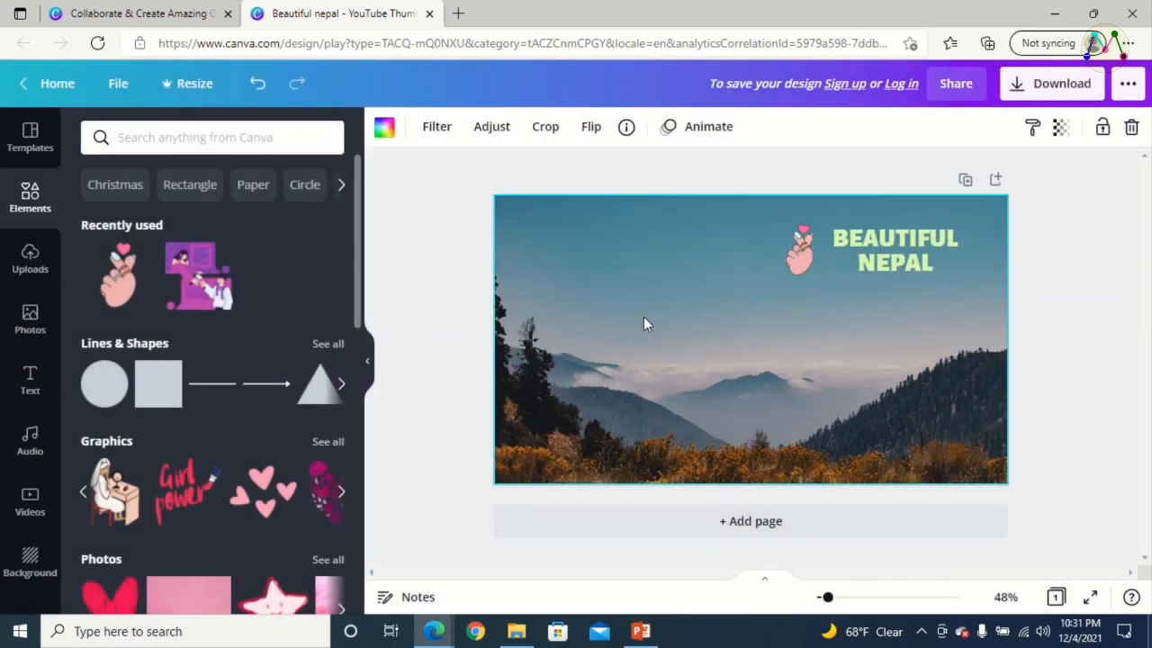
# Add a white line with diamond-shaped ends and place it in the upper-left area of the thumbnail
pyautogui.click(338, 391)
pyautogui.click(341, 392)
pyautogui.click(344, 395)
pyautogui.click(345, 395)
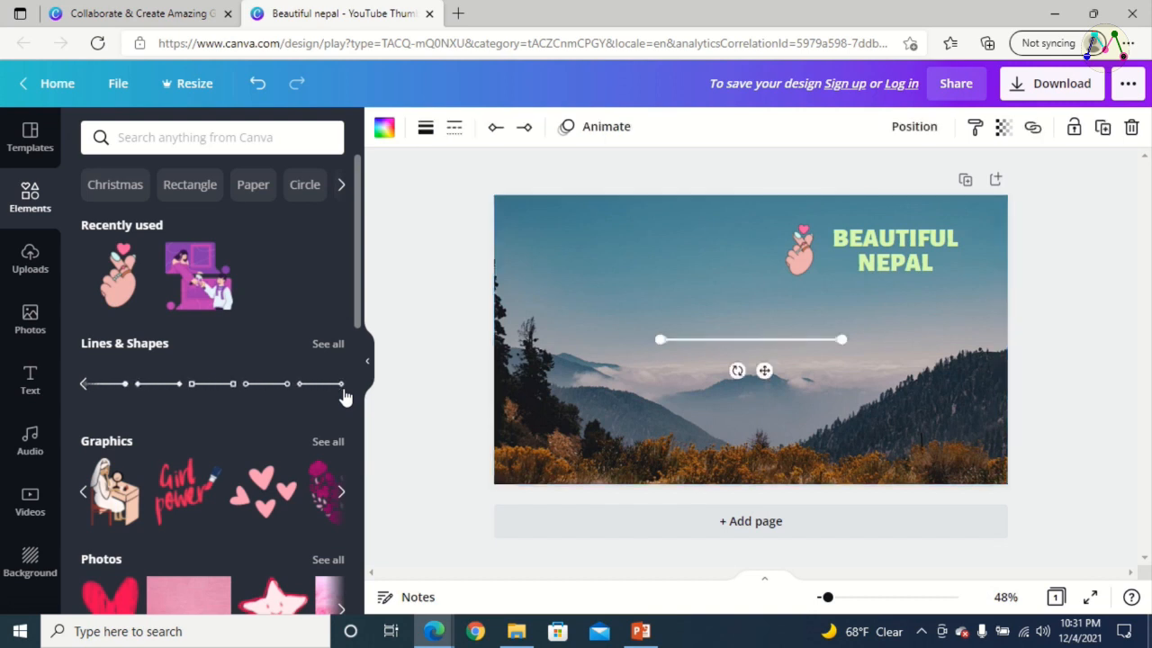
pyautogui.moveTo(784, 339); pyautogui.dragTo(679, 279)
# Move the "BEAUTIFUL NEPAL" headline above the white line and place the finger-heart graphic to its right
pyautogui.moveTo(941, 238); pyautogui.dragTo(695, 238)
pyautogui.moveTo(799, 261); pyautogui.dragTo(650, 253)
pyautogui.click(814, 354)
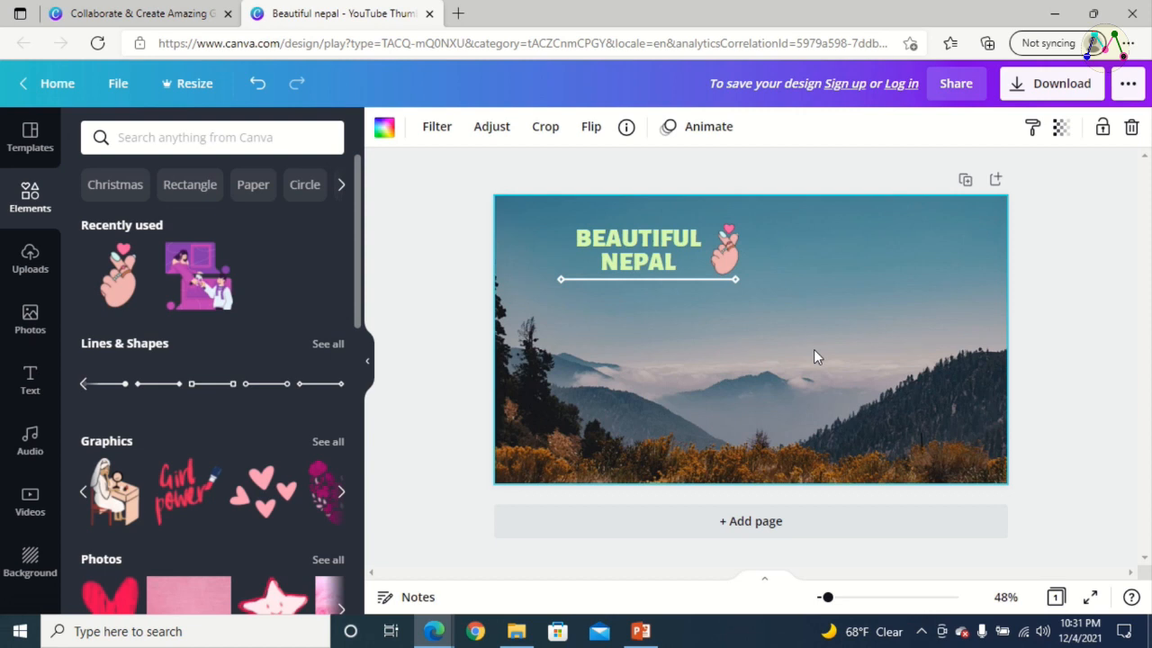
# Add the smiling pink star from the recommended photos, shrink it and place it just left of the headline
pyautogui.click(33, 260)
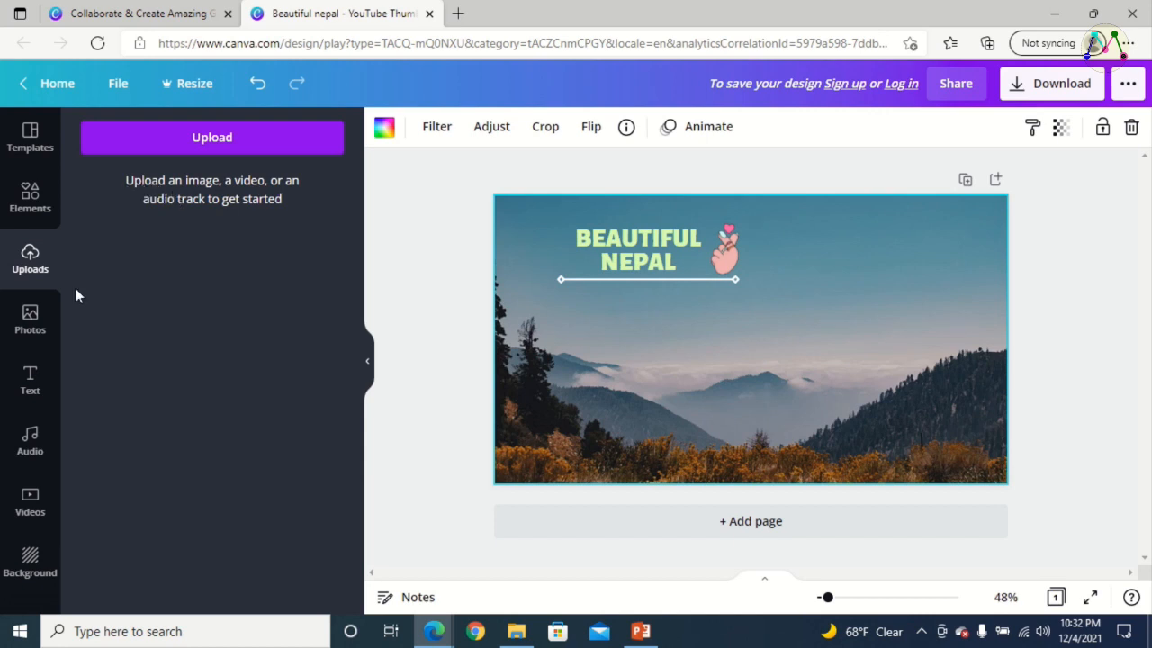
pyautogui.click(30, 323)
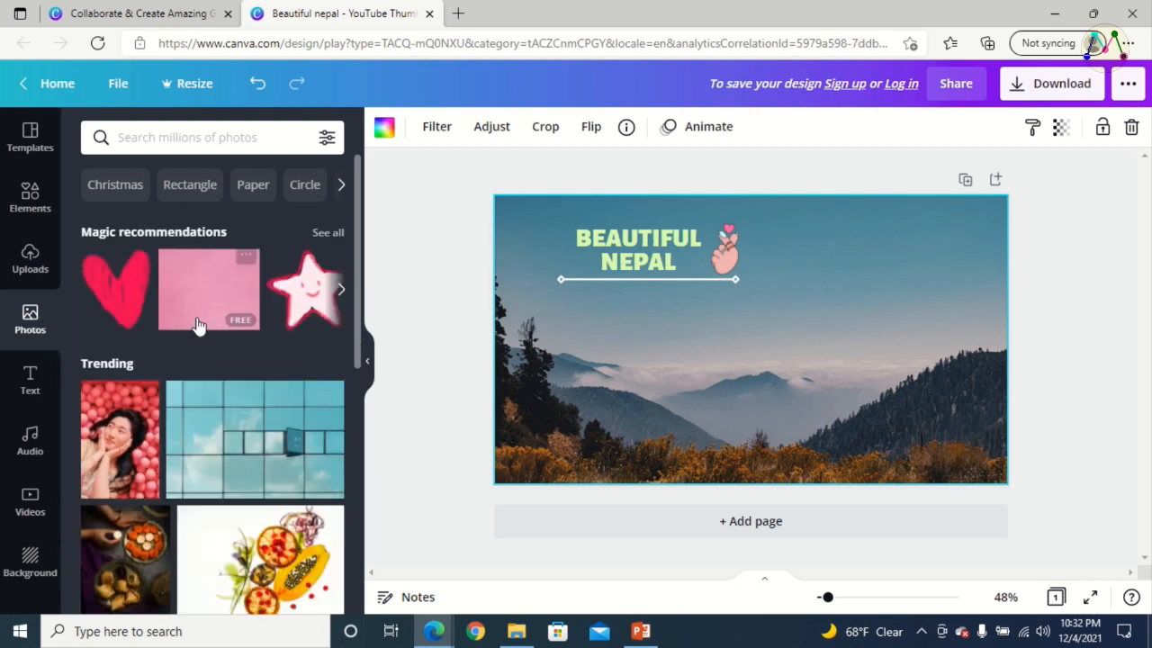
pyautogui.click(342, 291)
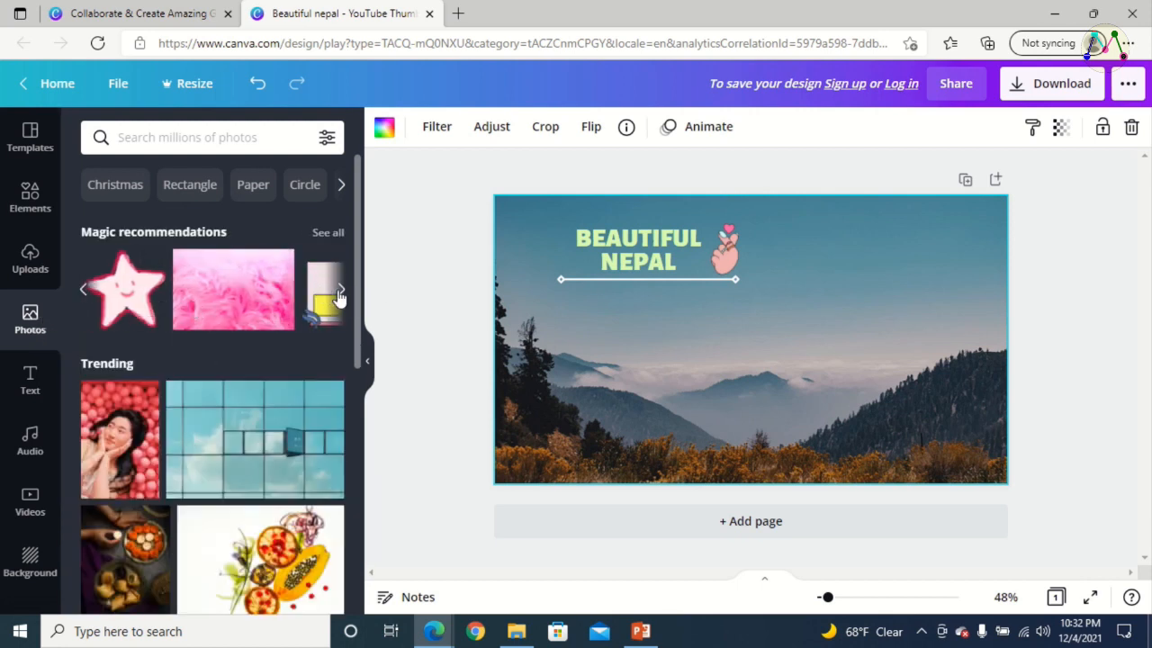
pyautogui.click(341, 291)
pyautogui.click(341, 292)
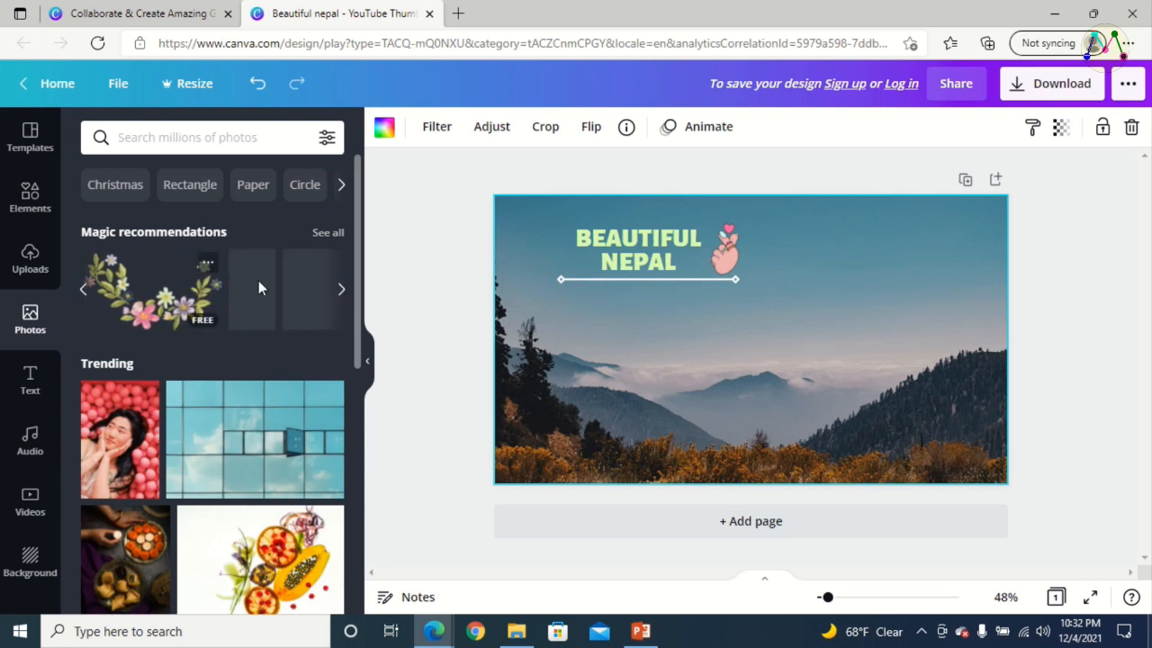
pyautogui.click(81, 292)
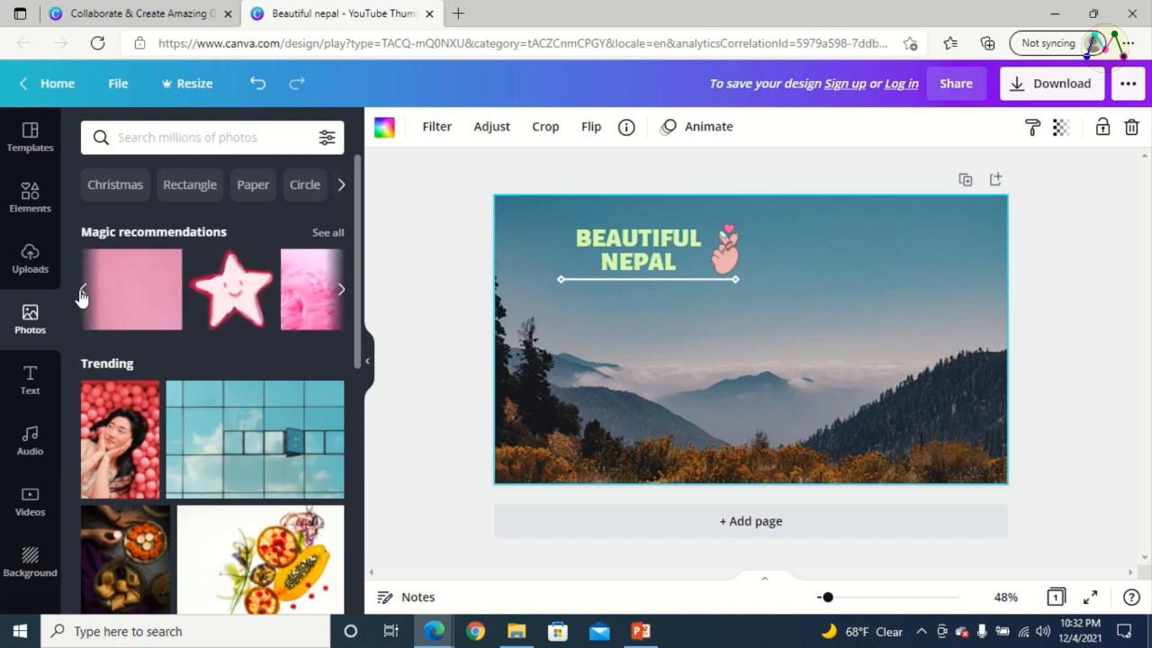
pyautogui.click(241, 301)
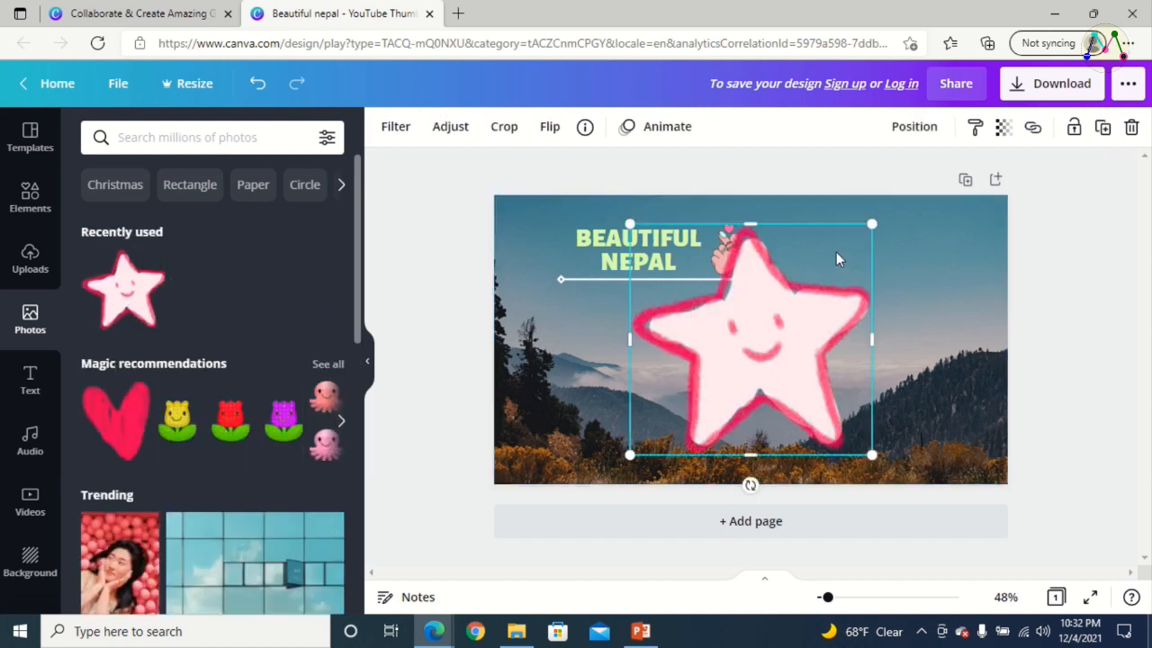
pyautogui.moveTo(869, 223); pyautogui.dragTo(555, 253)
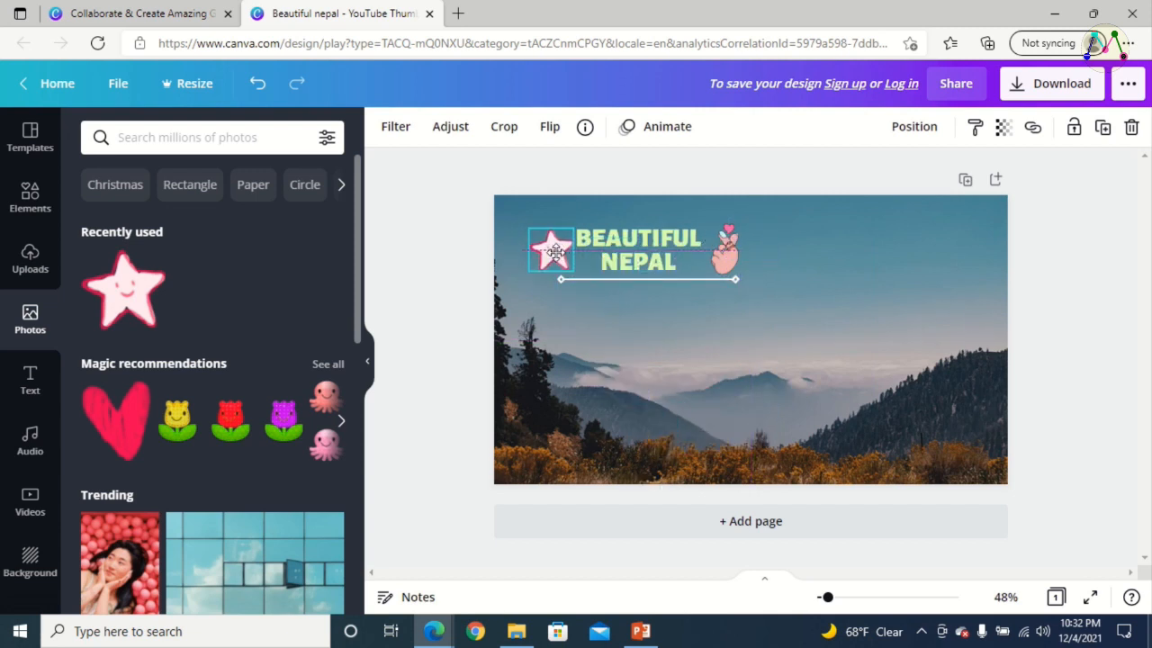
# Extend the left end of the white line so that it also underlines the star
pyautogui.click(625, 280)
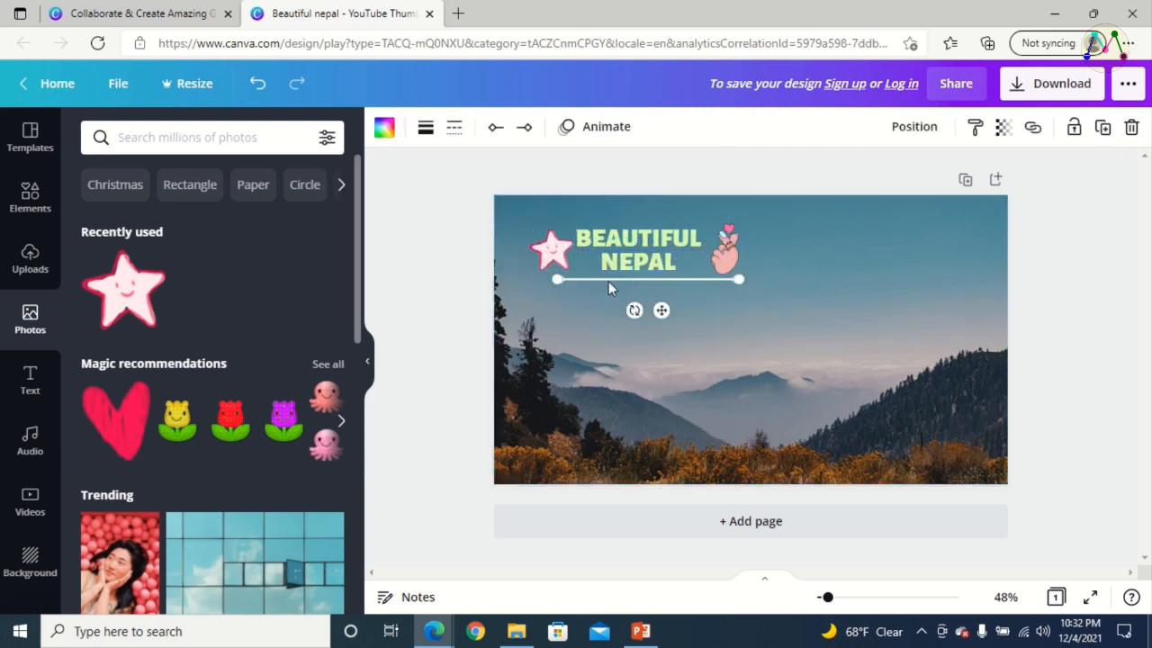
pyautogui.moveTo(558, 280); pyautogui.dragTo(532, 280)
pyautogui.click(766, 340)
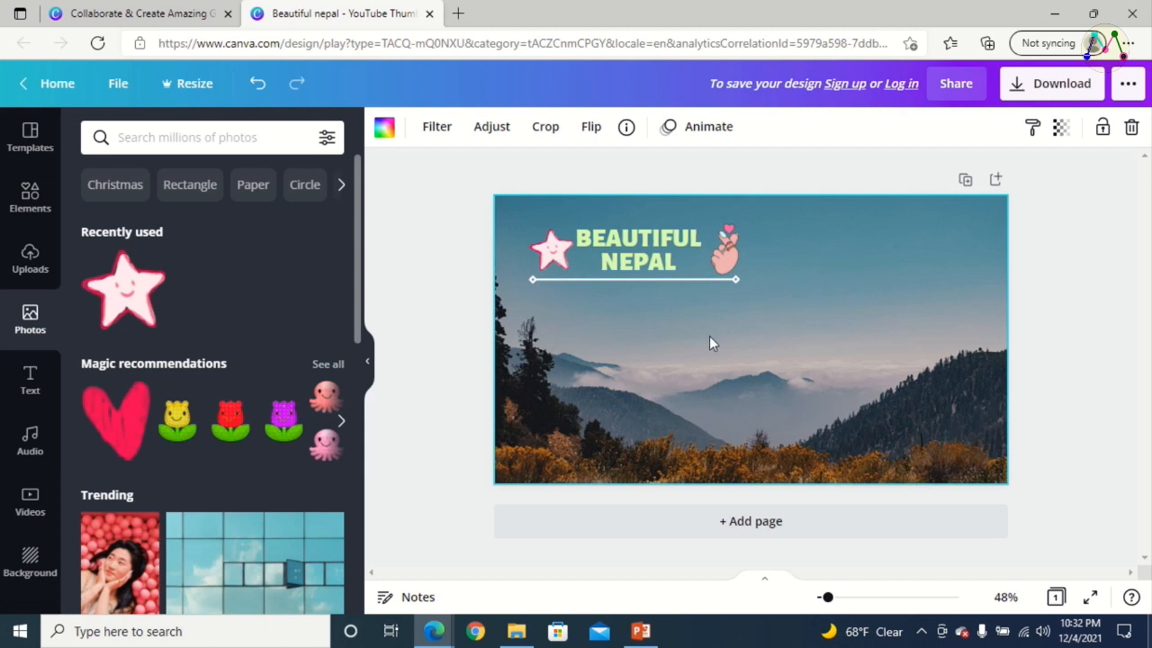
# Add the glowing green "CHEERS!" font combination to the thumbnail
pyautogui.click(28, 383)
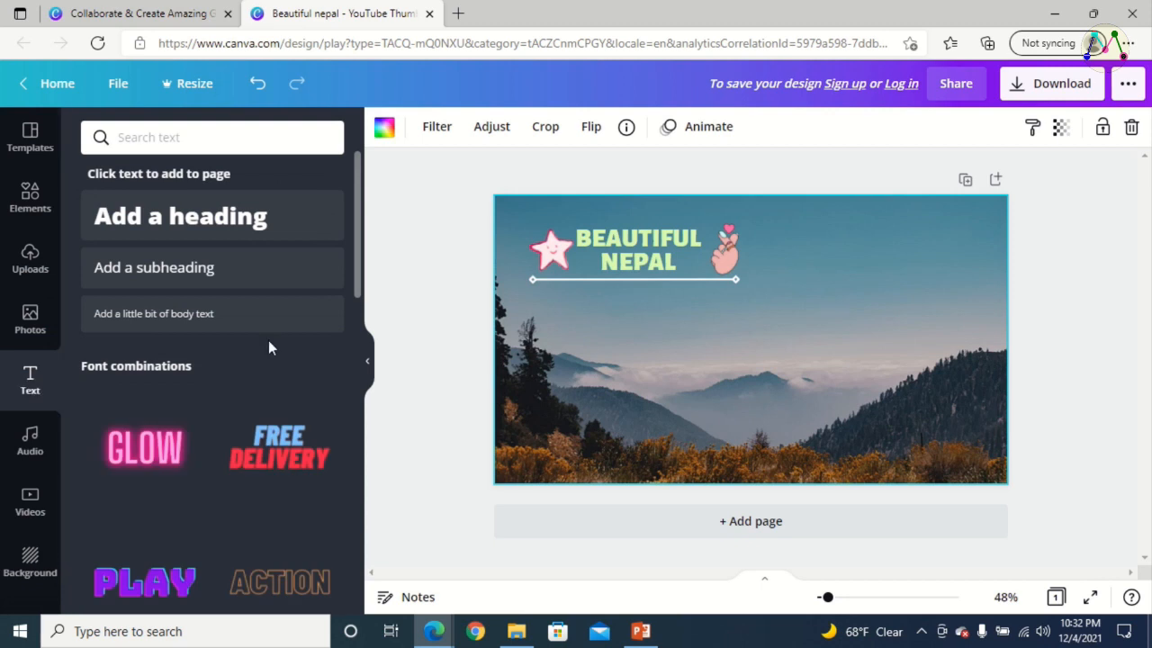
pyautogui.scroll(-2, 269, 346)
pyautogui.scroll(-2, 225, 409)
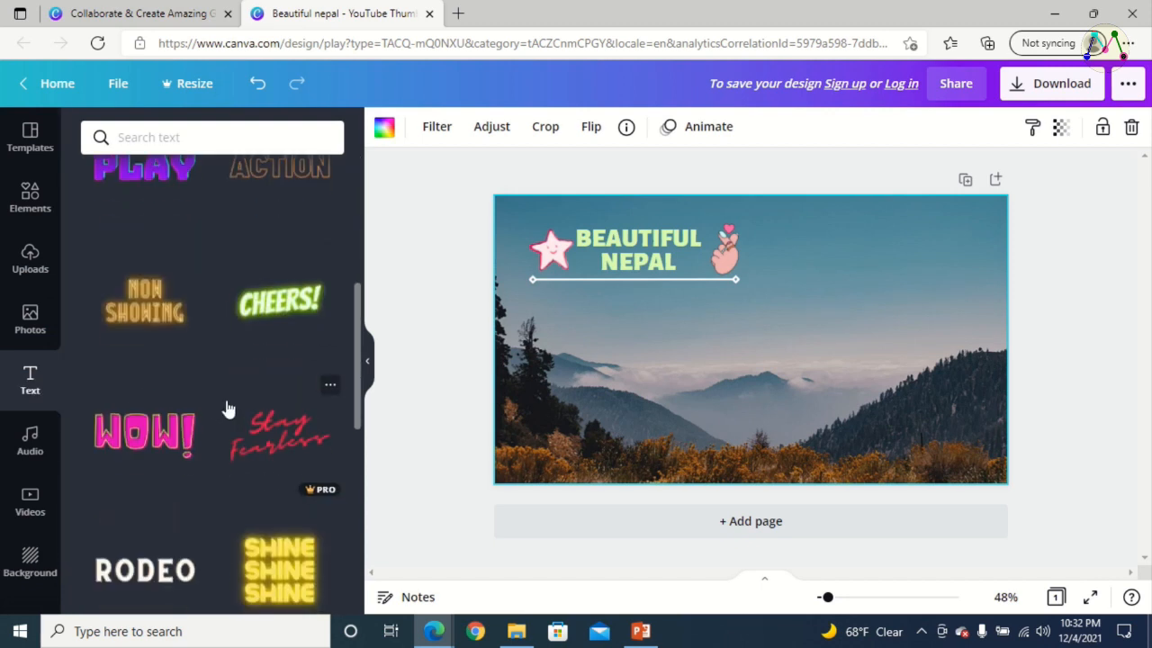
pyautogui.click(279, 303)
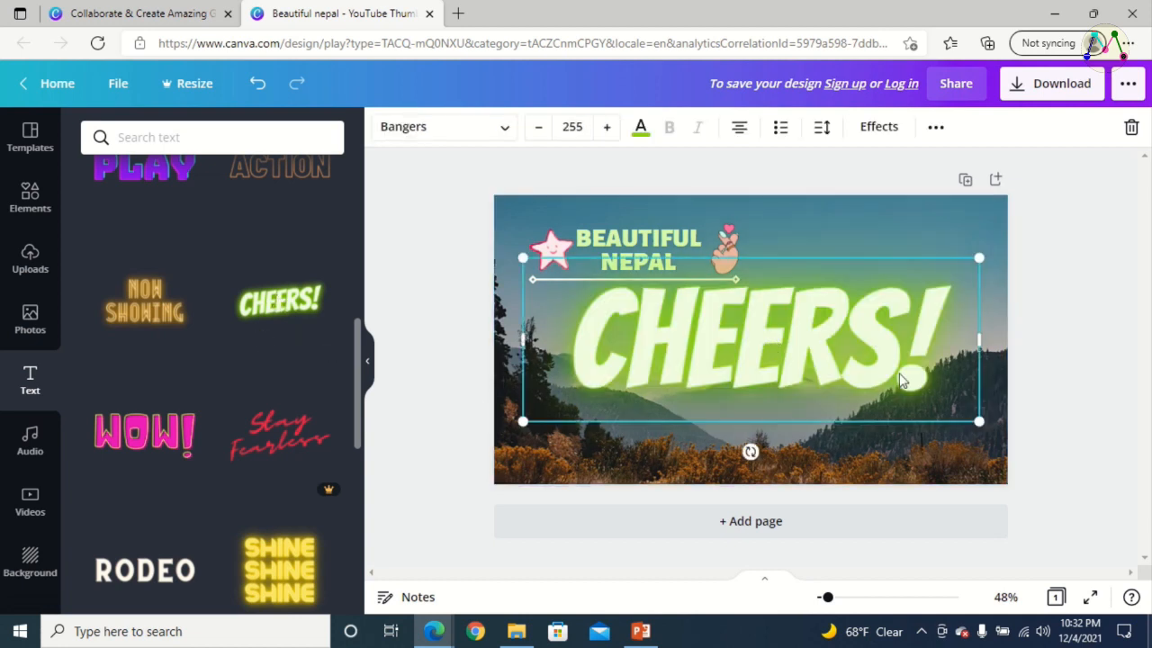
# Shrink the "CHEERS!" text to font size 120 and place it directly below the white line
pyautogui.moveTo(979, 422); pyautogui.dragTo(764, 345)
pyautogui.moveTo(686, 306)
pyautogui.mouseDown()
pyautogui.moveTo(763, 348)
pyautogui.moveTo(681, 321)
pyautogui.mouseUp()
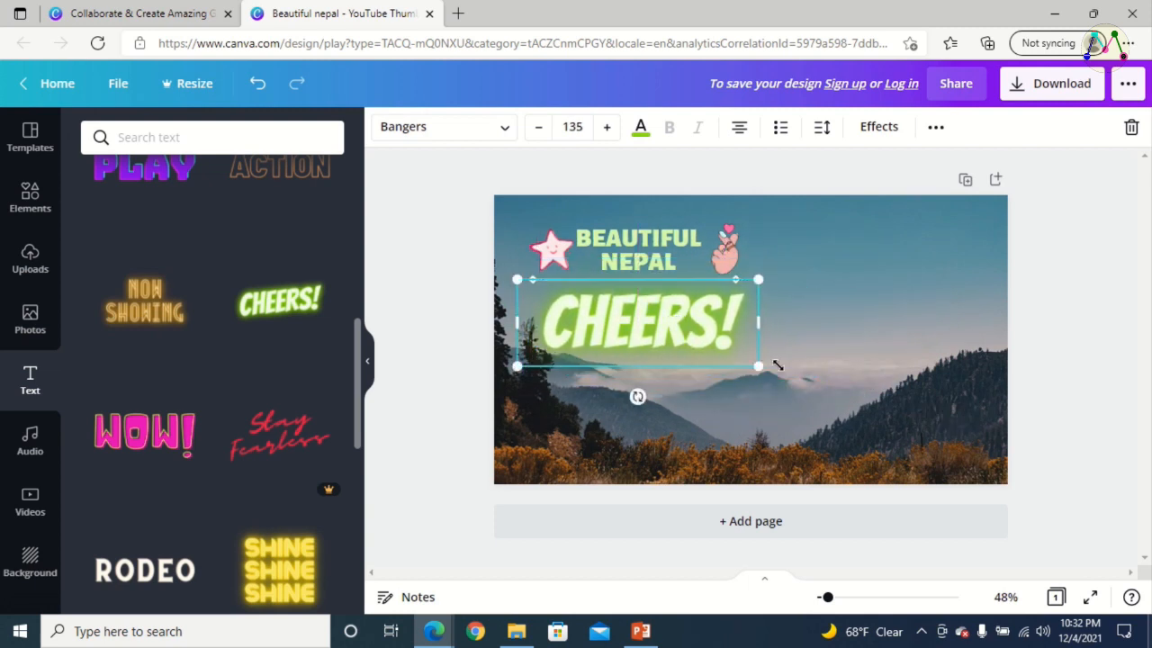
pyautogui.moveTo(744, 360); pyautogui.dragTo(540, 320)
# Replace the "CHEERS!" text with "MY VLOGS"
pyautogui.doubleClick(646, 319)
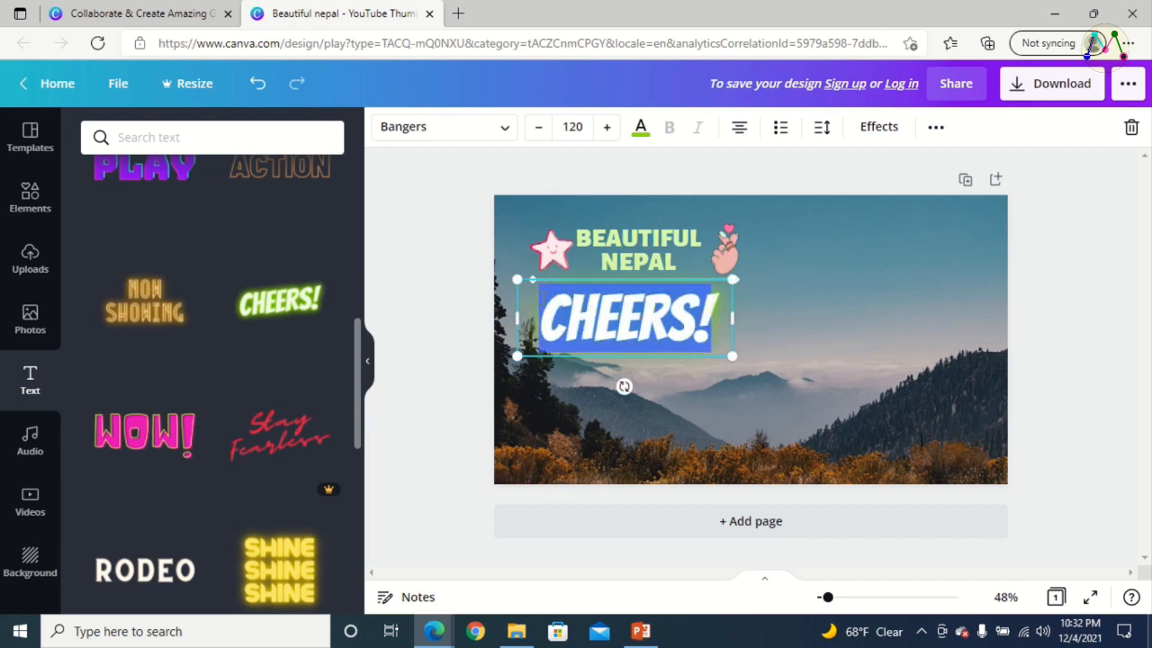
pyautogui.press('BackSpace')
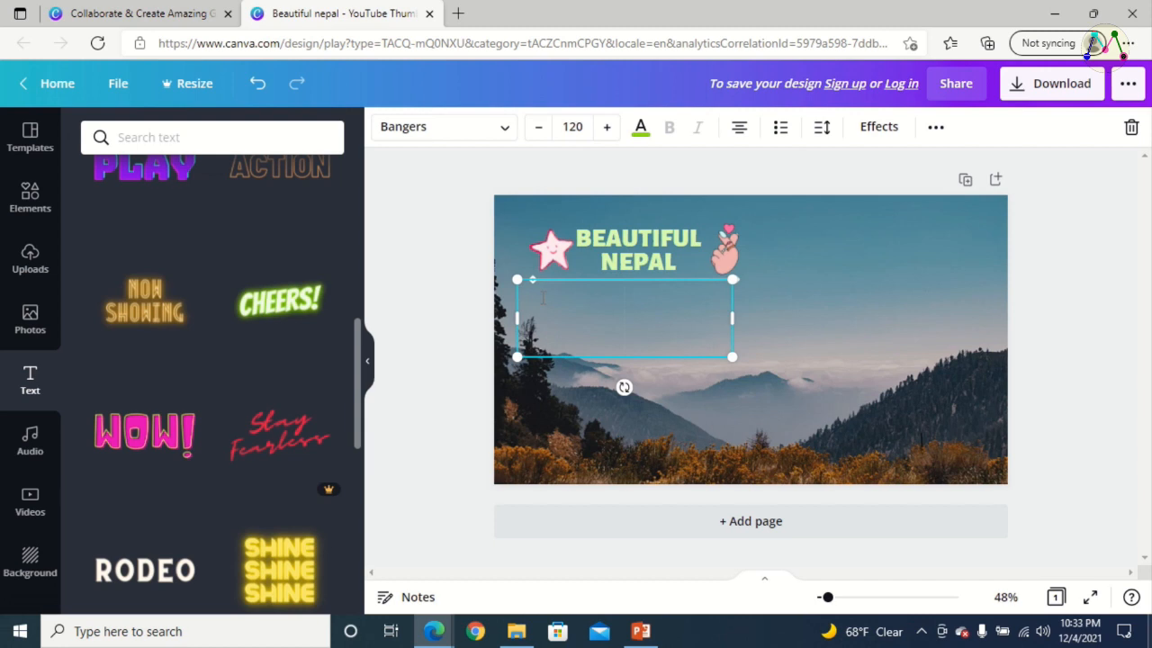
pyautogui.write('MY VLO')
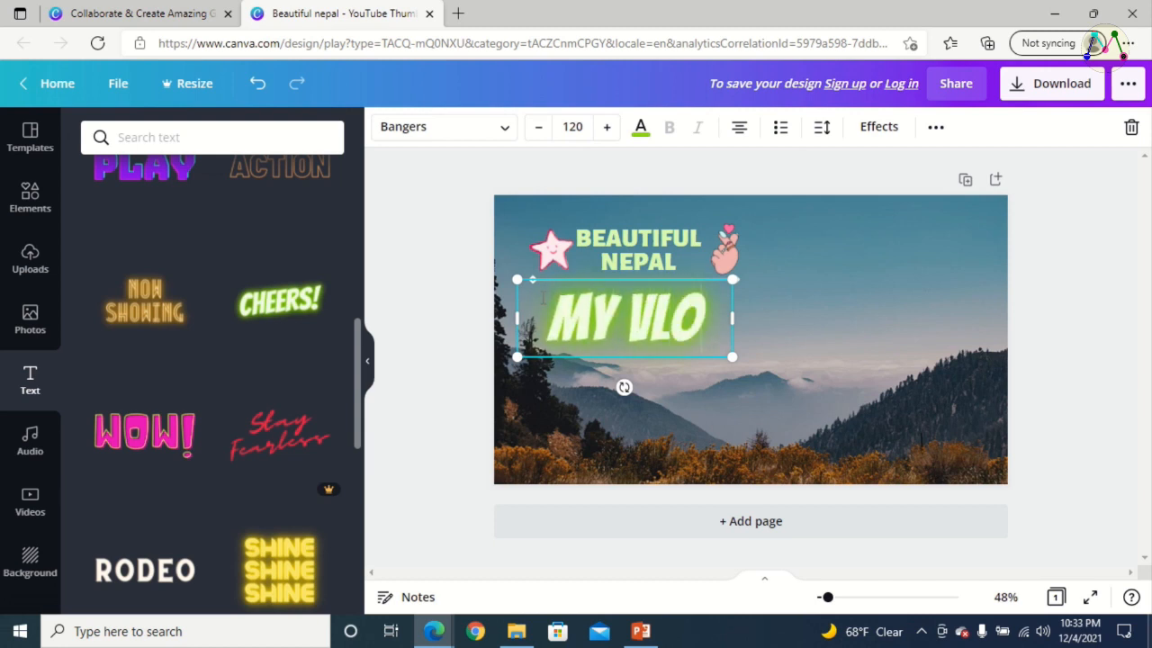
pyautogui.write('GS')
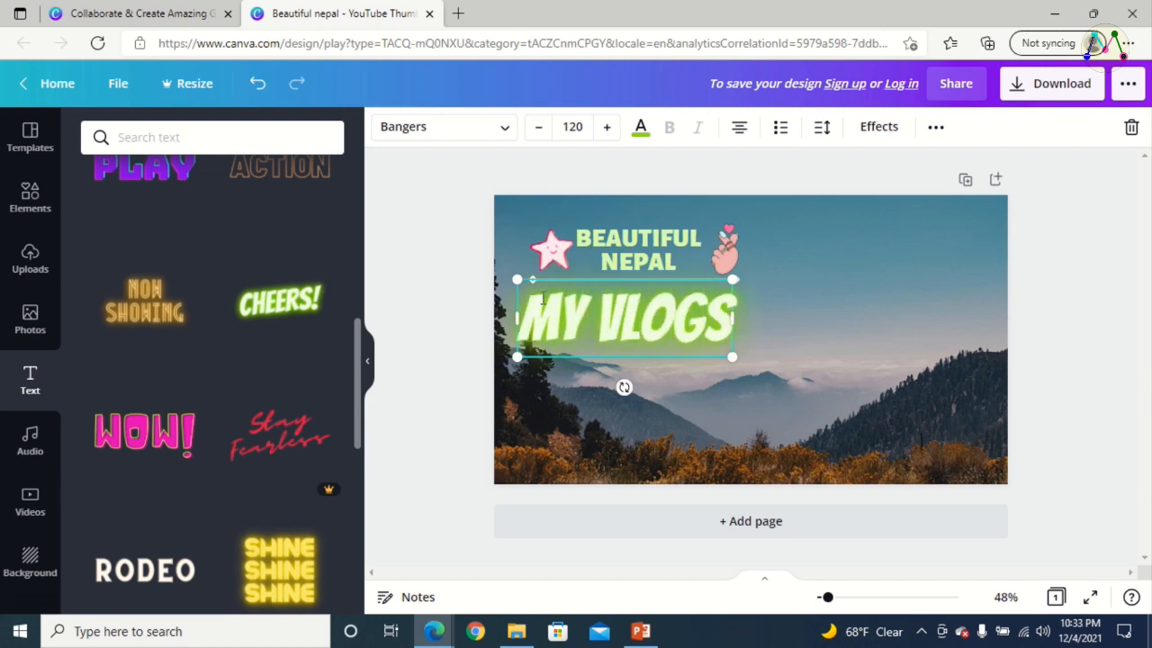
pyautogui.click(805, 294)
pyautogui.click(442, 241)
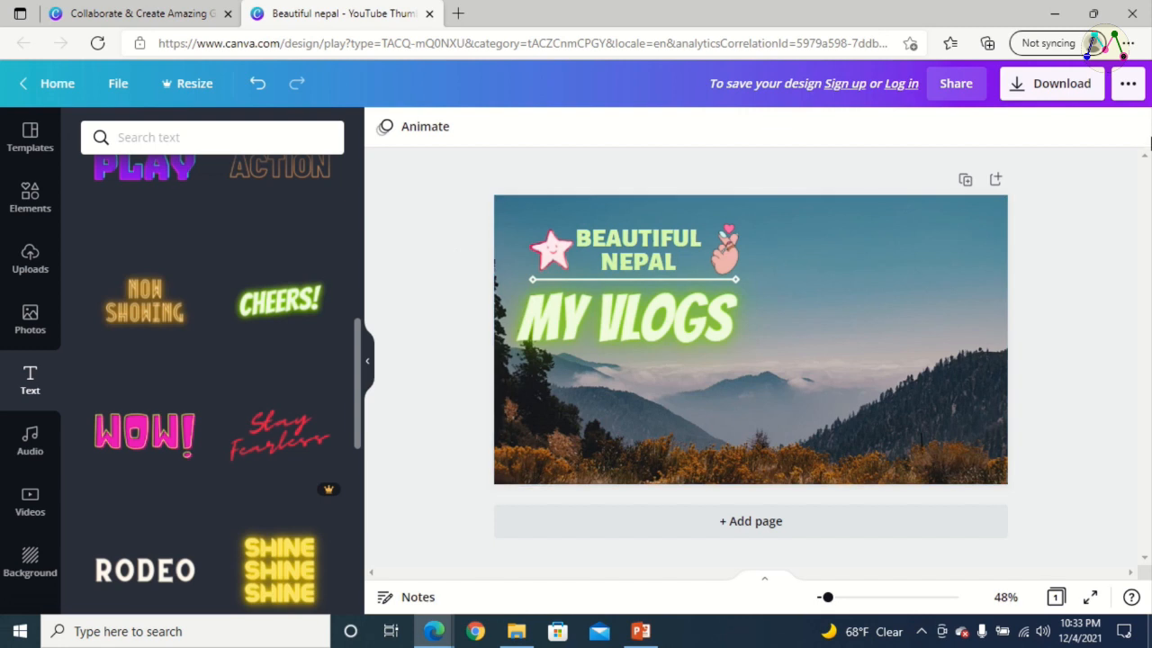
# Download the thumbnail as a PNG, dismiss the overlay and open the Downloads folder in File Explorer
pyautogui.click(1062, 90)
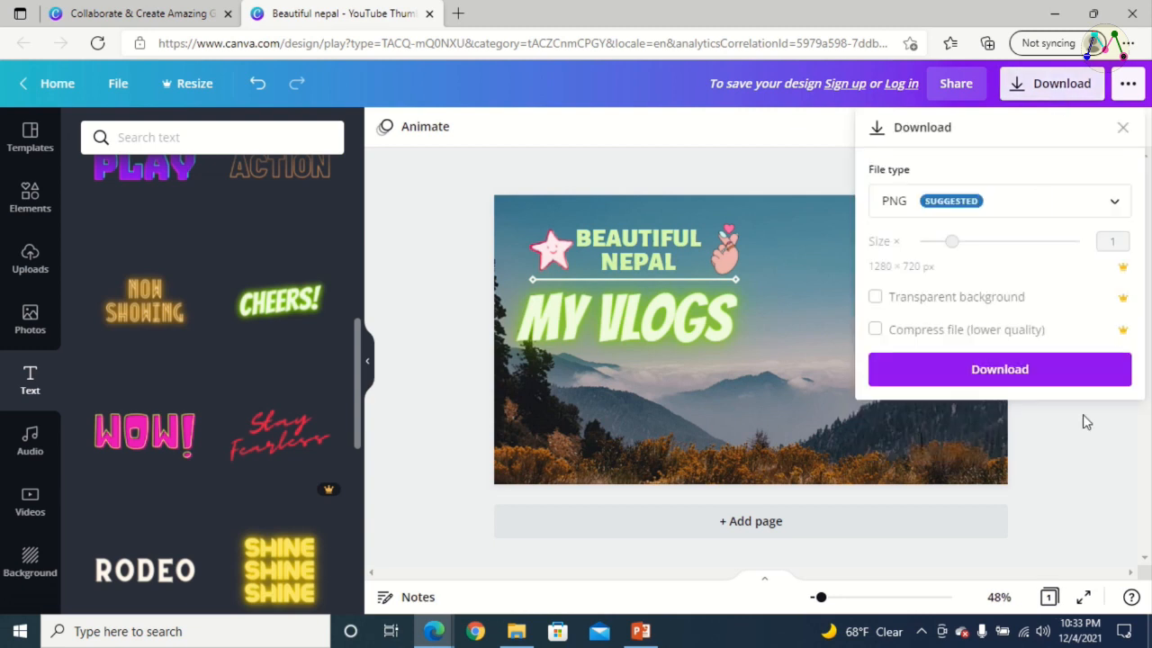
pyautogui.click(1025, 381)
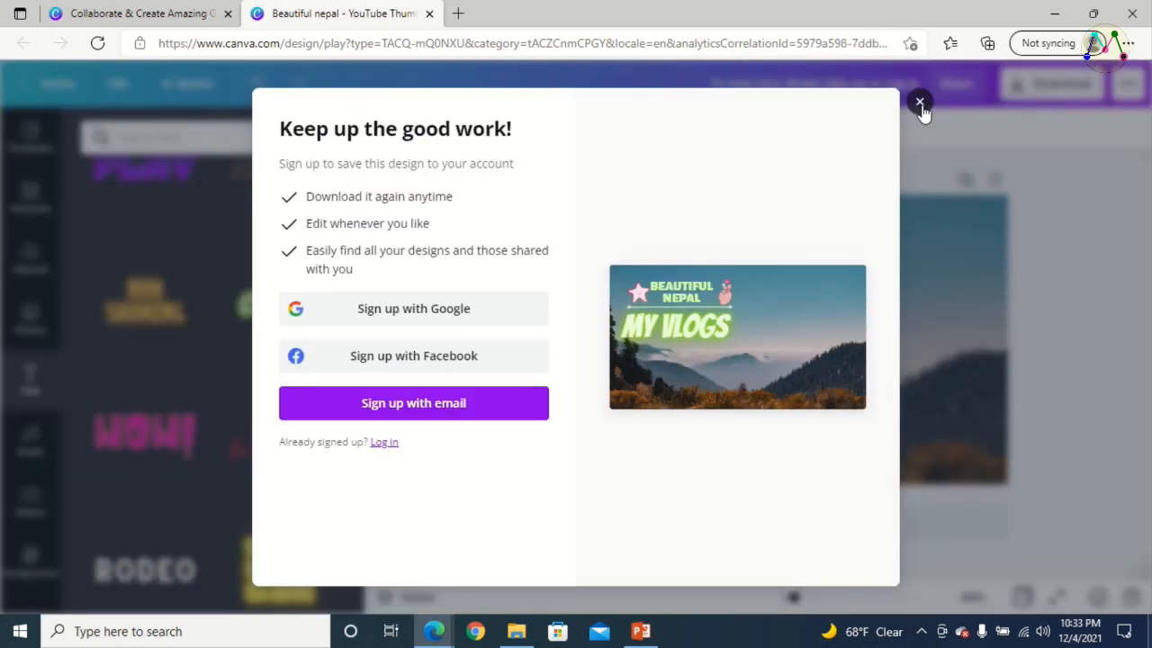
pyautogui.click(920, 104)
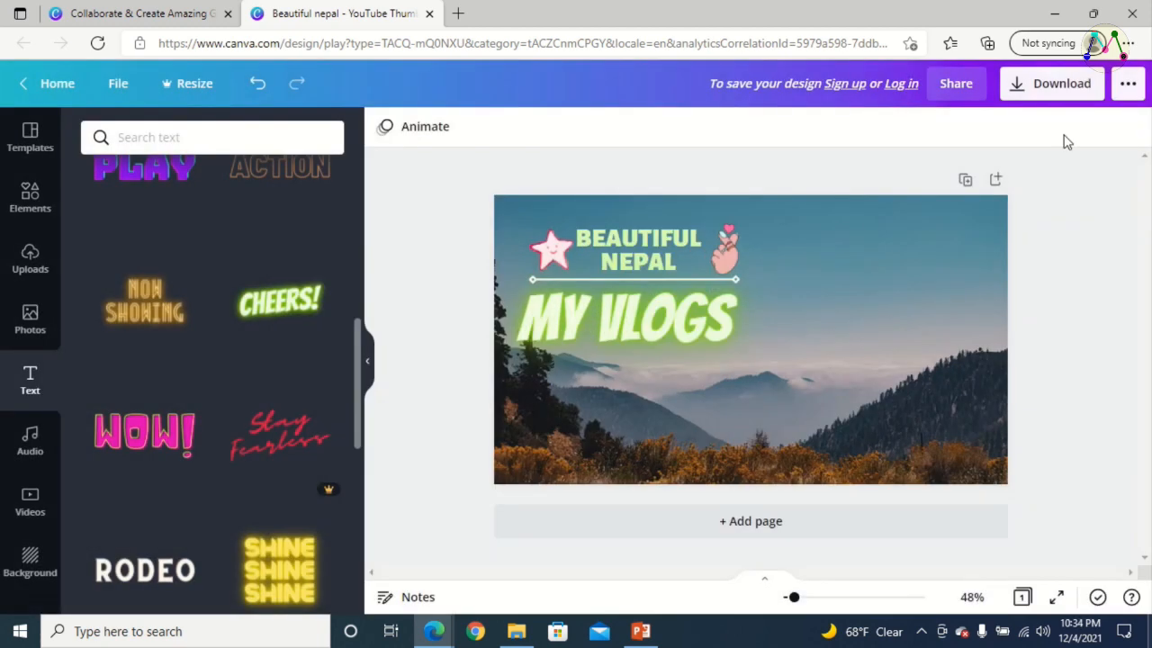
pyautogui.click(516, 631)
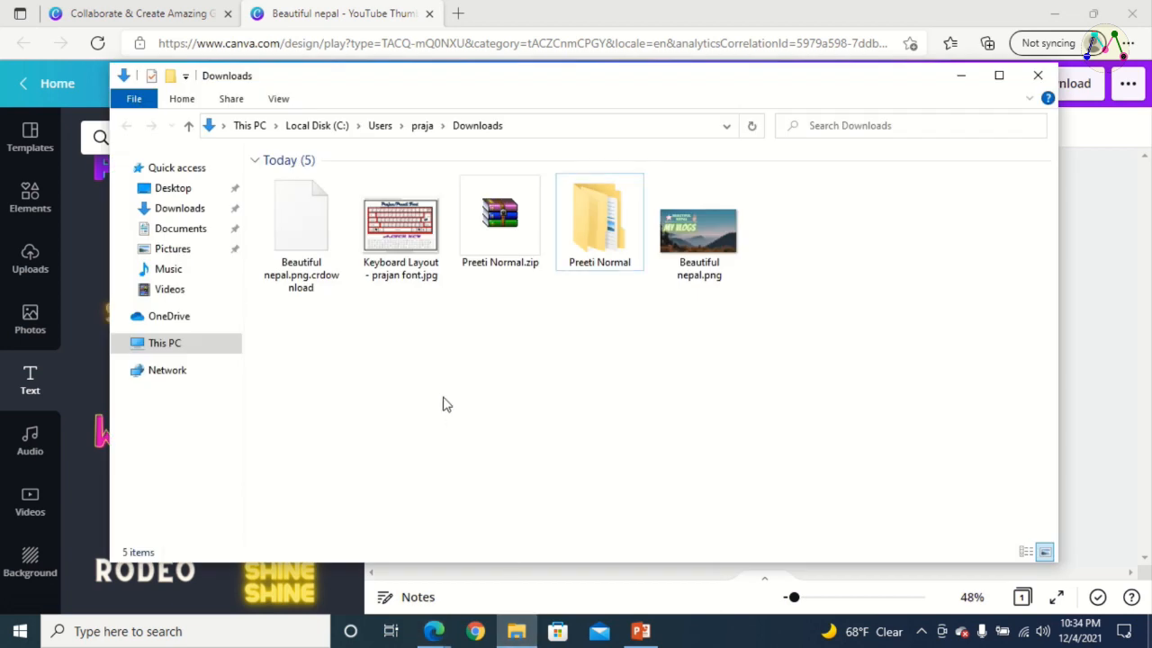
# Reopen the Downloads folder from This PC, show its files as large icons and select Beautiful nepal.png
pyautogui.click(160, 345)
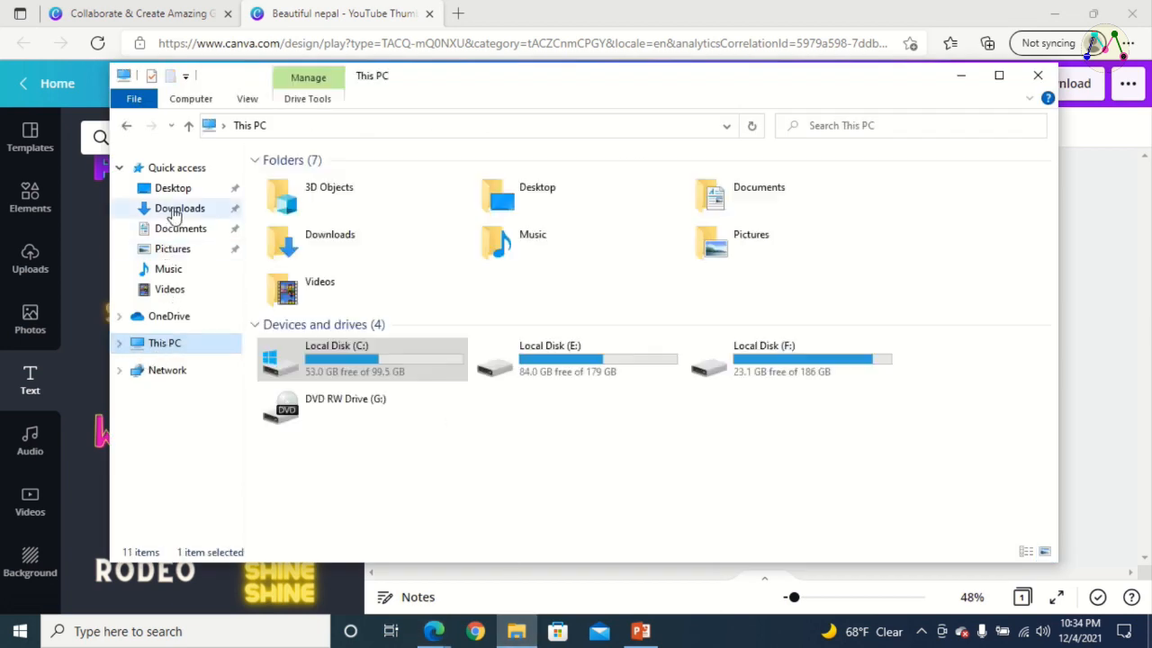
pyautogui.click(176, 210)
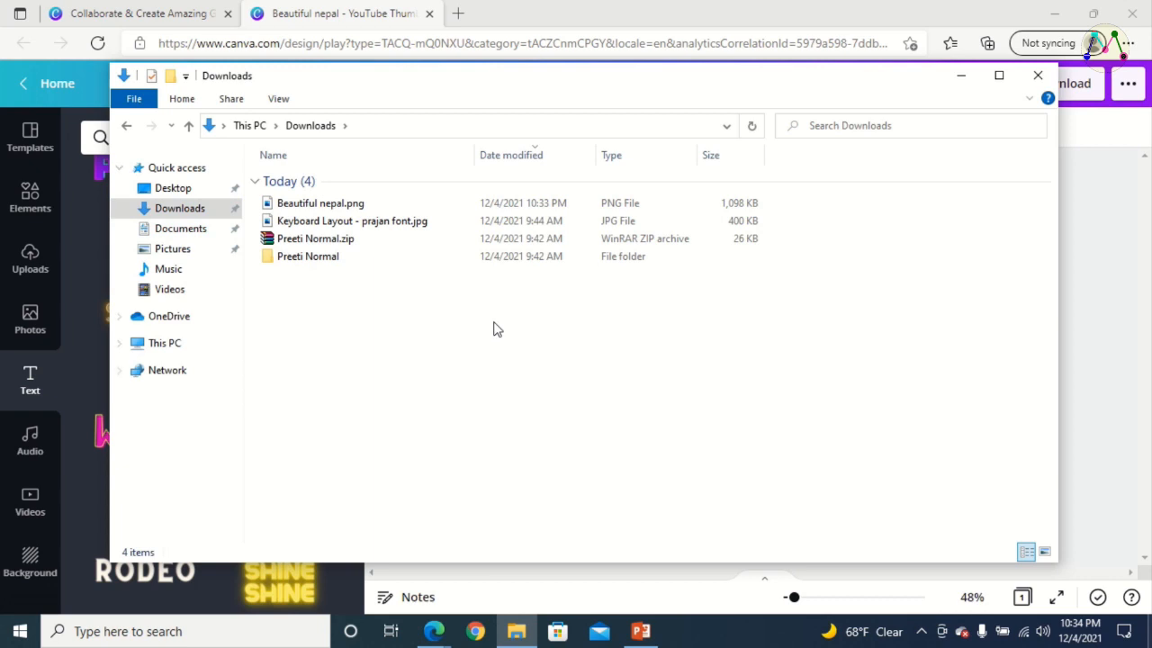
pyautogui.rightClick(493, 329)
pyautogui.moveTo(591, 334)
pyautogui.click(746, 360)
pyautogui.click(303, 234)
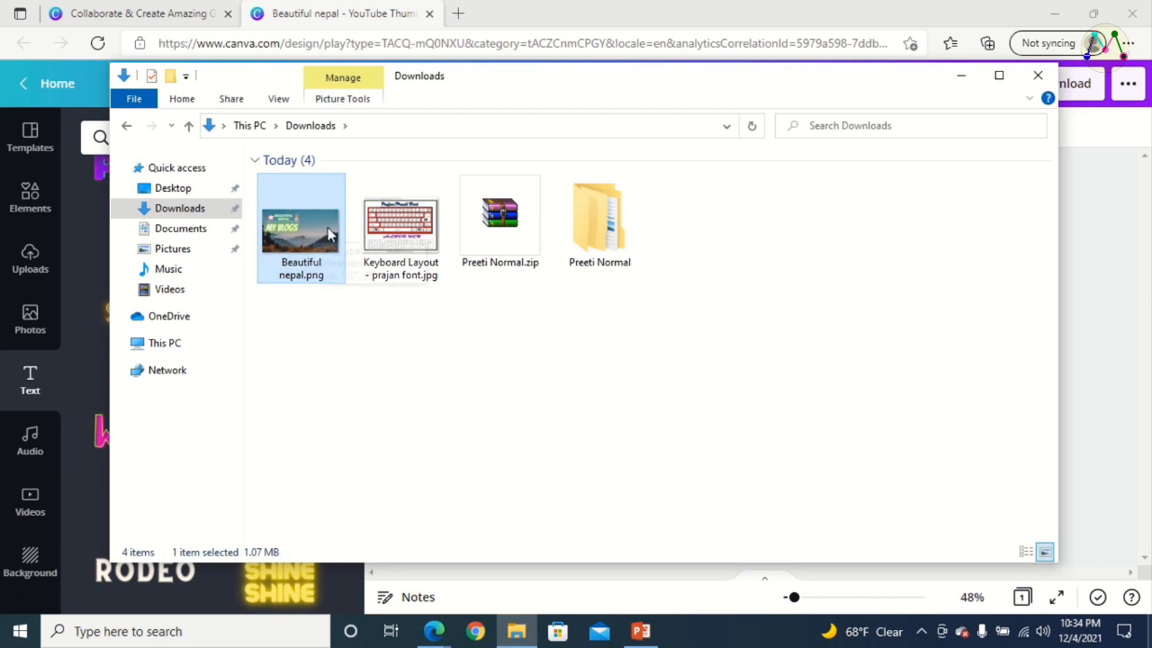
# Narrow the File Explorer window to uncover the Canva design and open Beautiful nepal.png in Photos
pyautogui.moveTo(1058, 266); pyautogui.dragTo(468, 296)
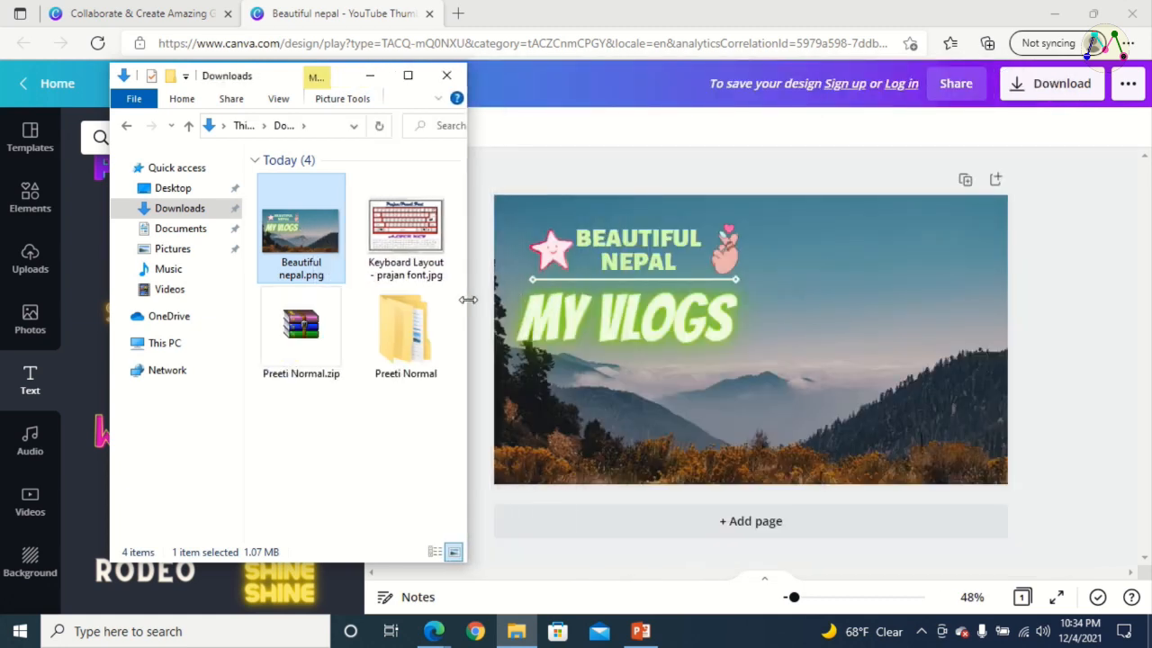
pyautogui.rightClick(303, 233)
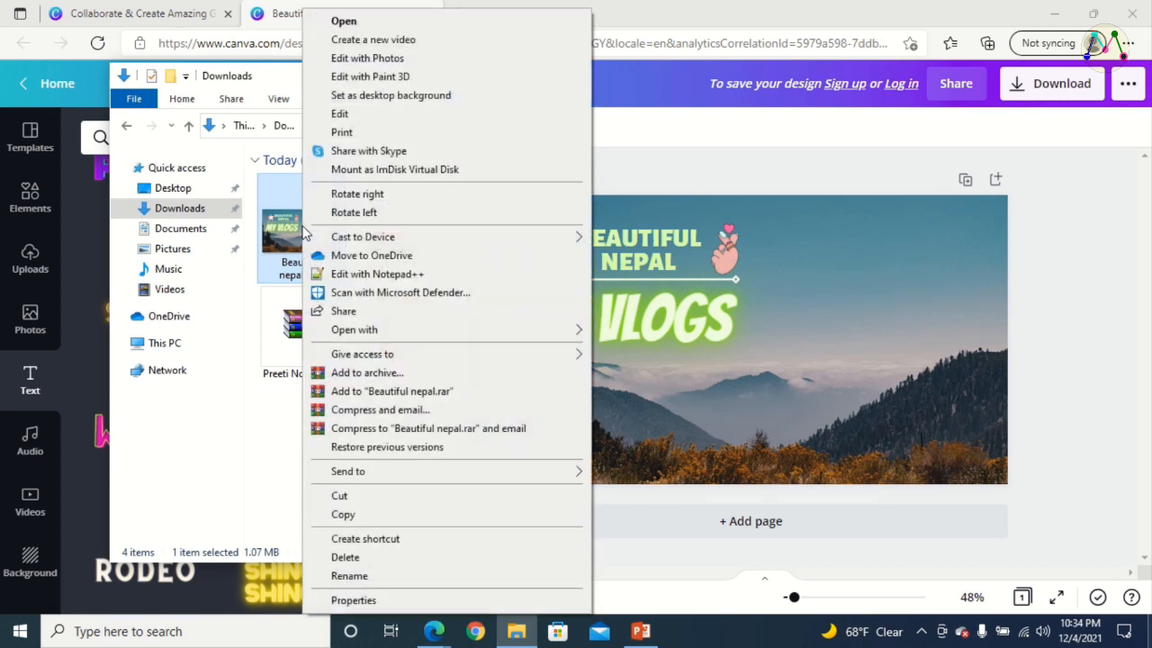
pyautogui.click(369, 21)
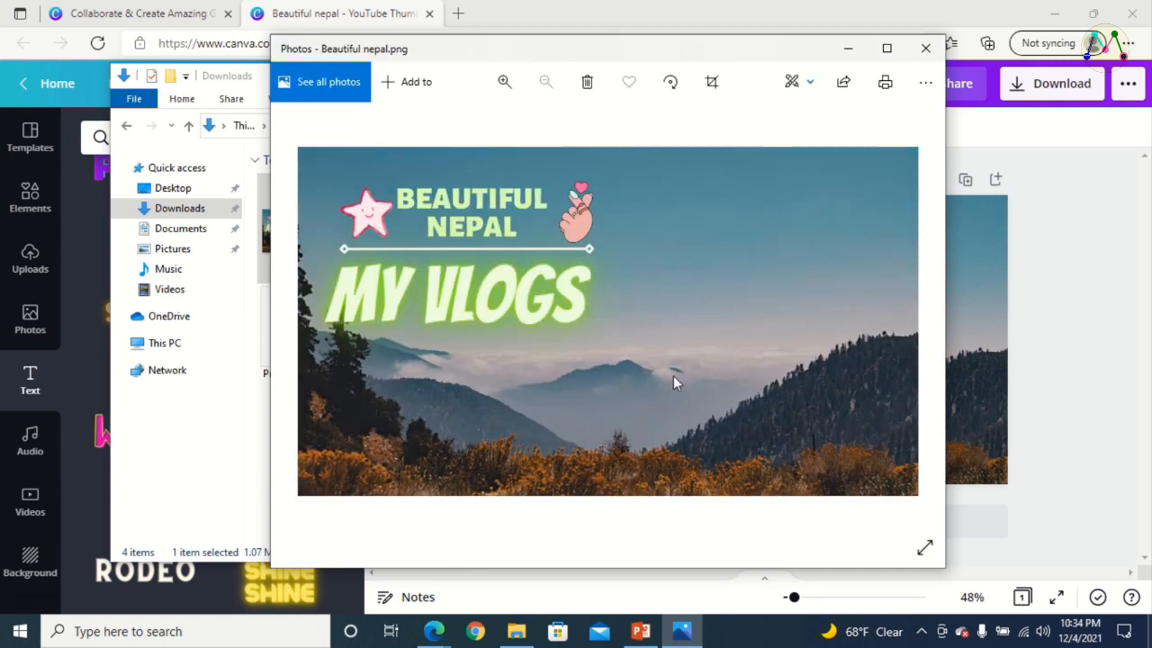
# Examine the downloaded thumbnail's artwork up close, close the image and move the Downloads window aside
pyautogui.scroll(2, 614, 342)
pyautogui.scroll(-2, 612, 342)
pyautogui.scroll(3, 389, 229)
pyautogui.scroll(-2, 460, 273)
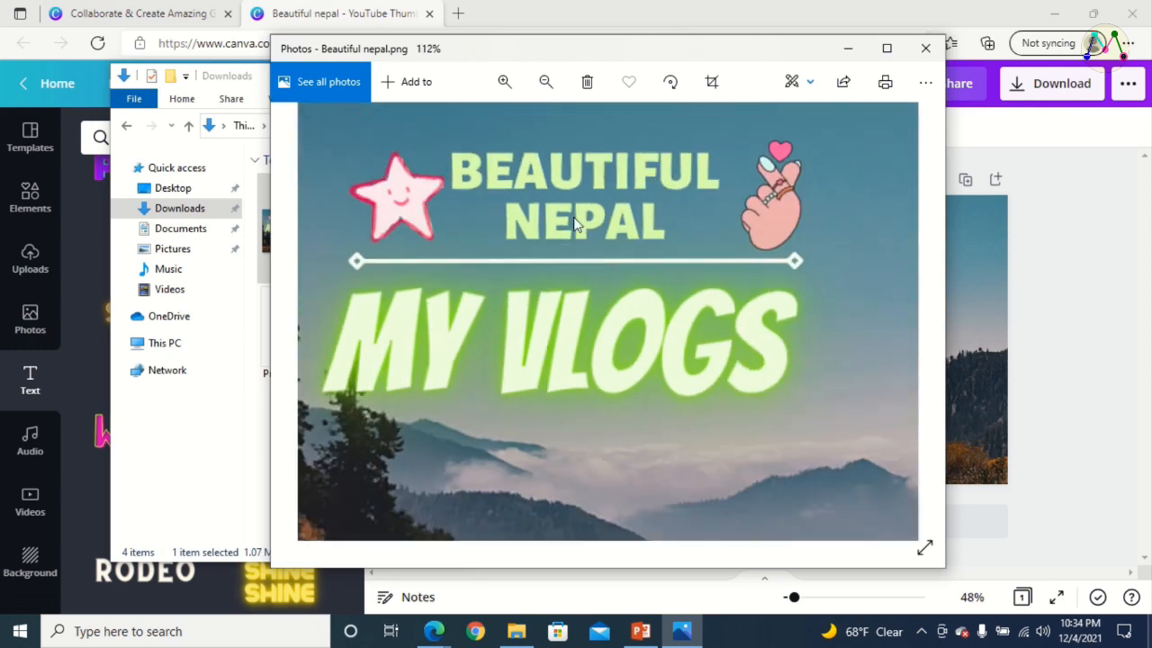
pyautogui.scroll(2, 579, 222)
pyautogui.scroll(-4, 594, 216)
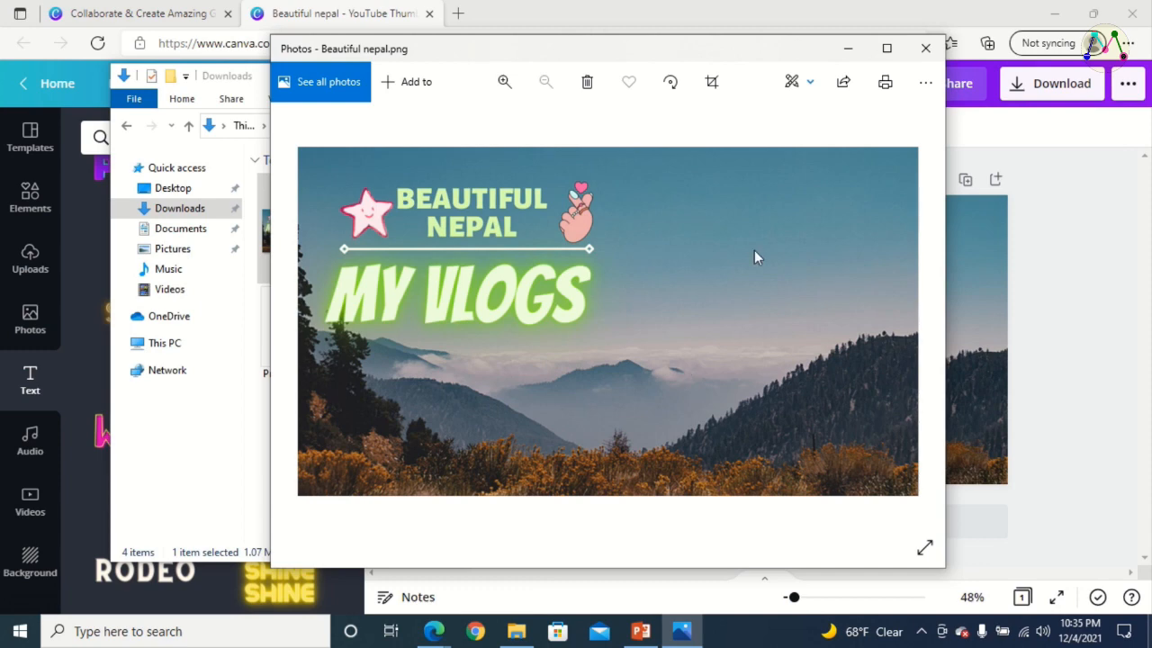
pyautogui.moveTo(686, 43); pyautogui.dragTo(738, 62)
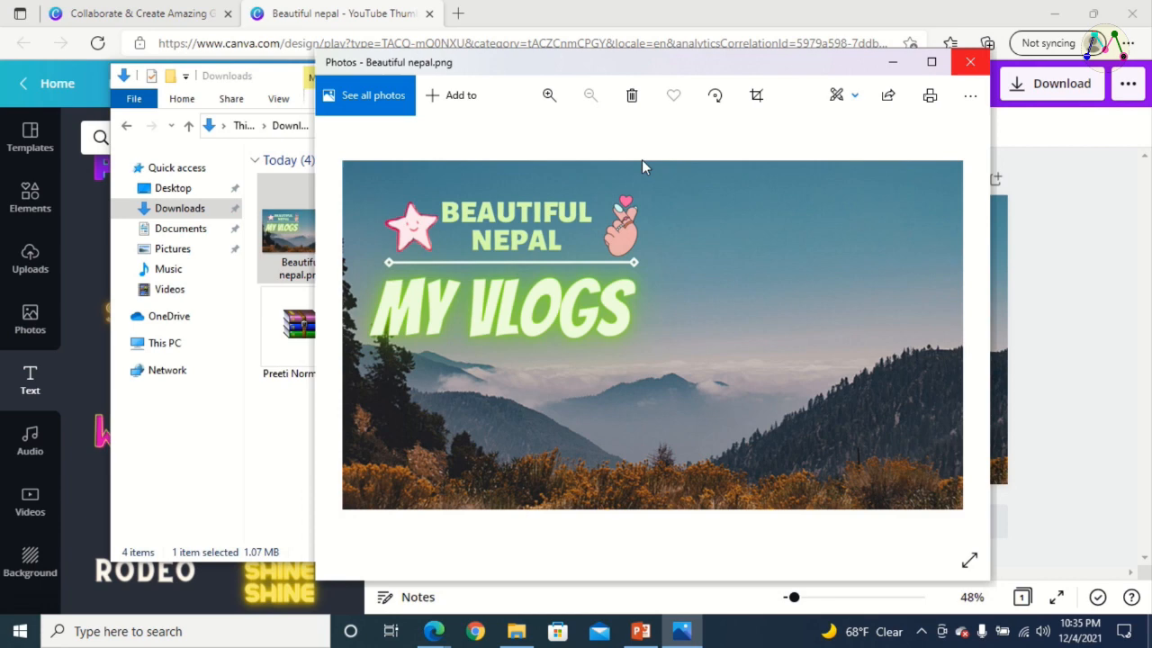
pyautogui.hotkey('alt', 'F4')
pyautogui.moveTo(251, 83); pyautogui.dragTo(363, 101)
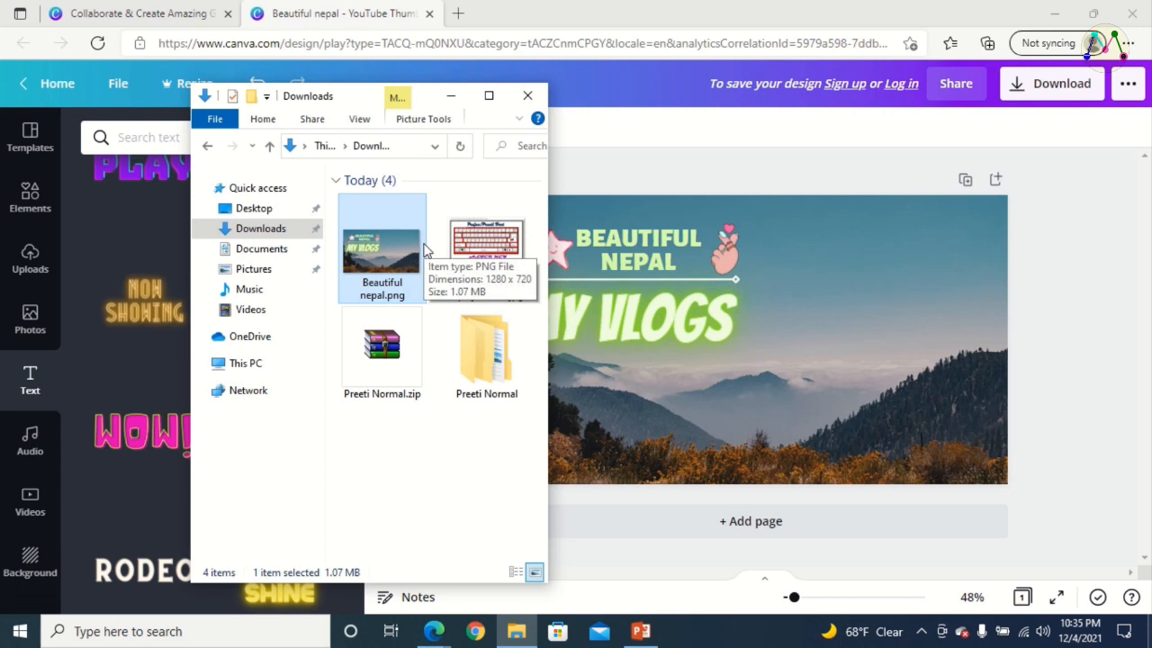
# Switch to YouTube in Chrome, choose the channel with subscribers and open YouTube Studio
pyautogui.click(477, 632)
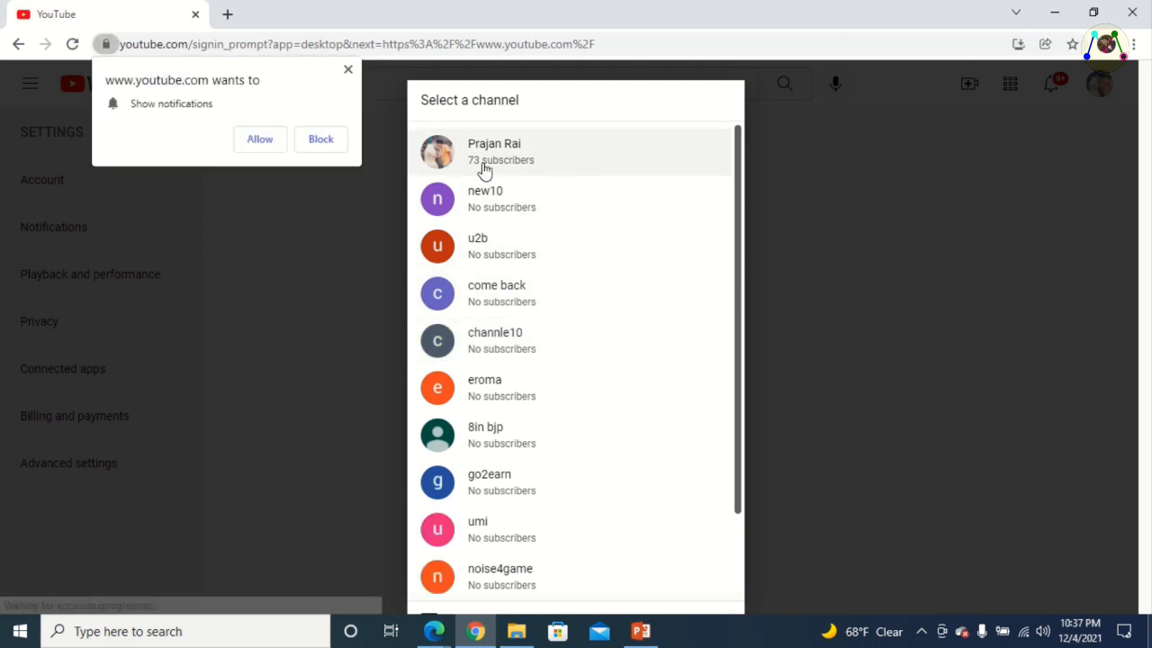
pyautogui.click(547, 162)
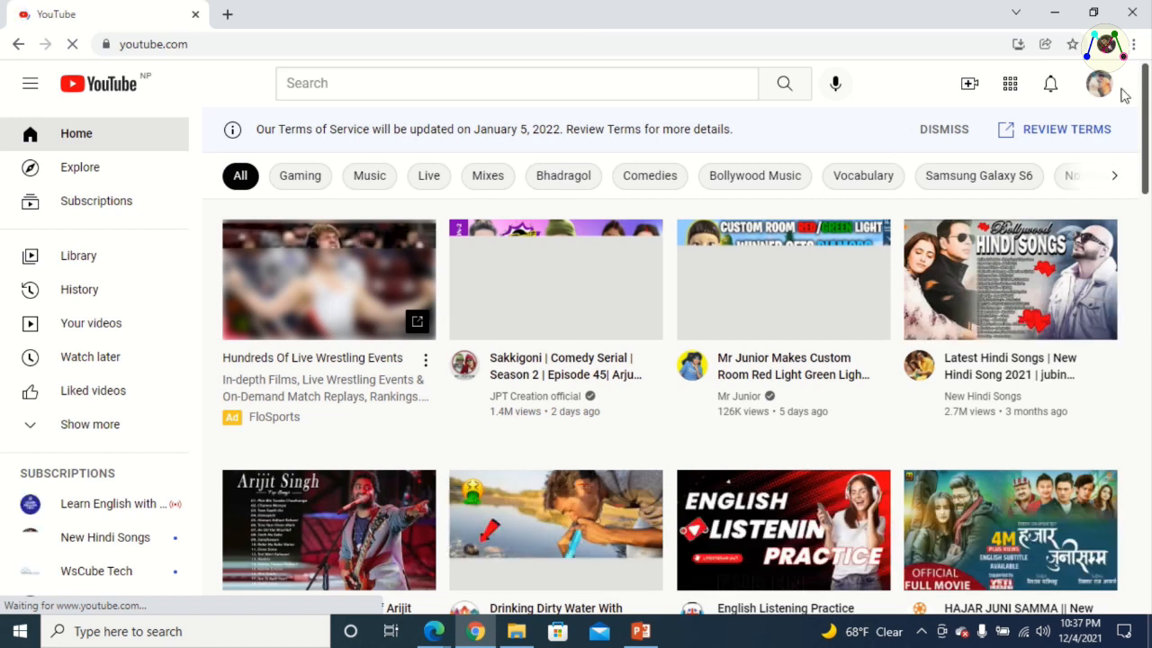
pyautogui.click(1099, 88)
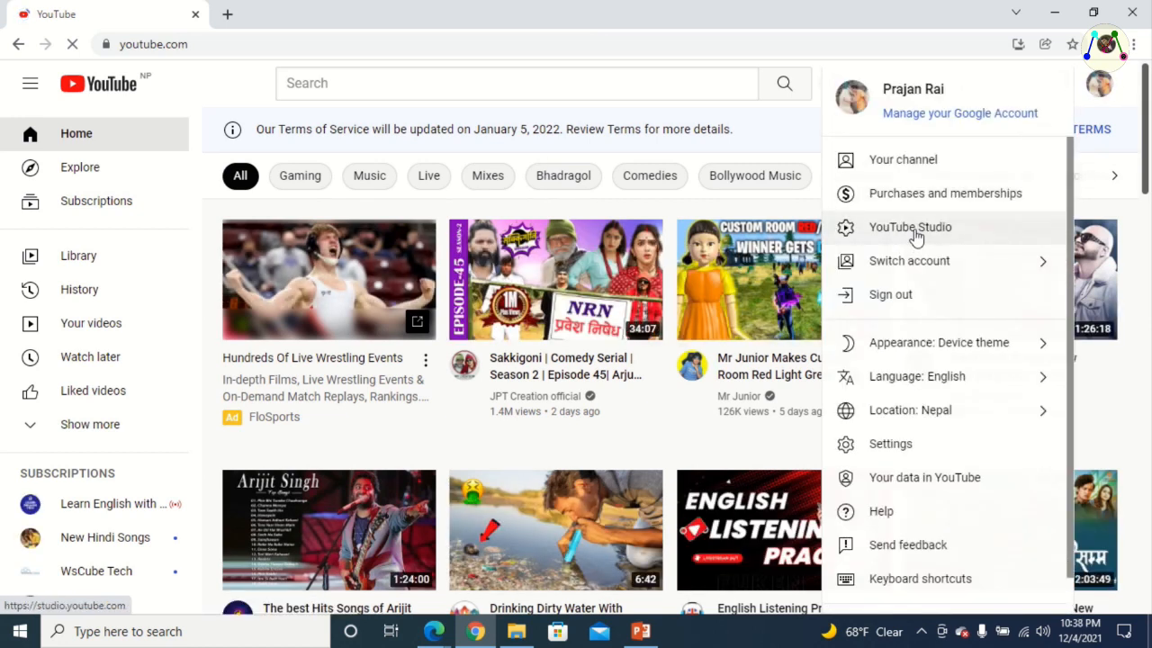
pyautogui.click(916, 236)
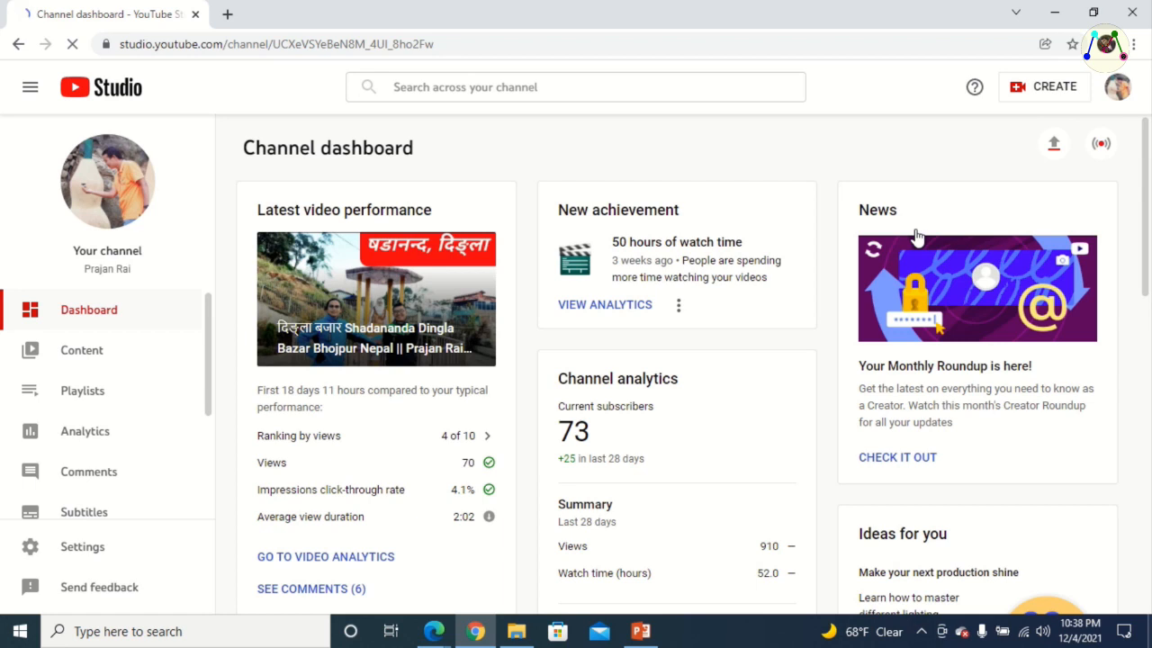
# Browse the channel's uploaded videos and open the details of the MotoVlog video dated Sep 27, 2021 for editing
pyautogui.click(85, 353)
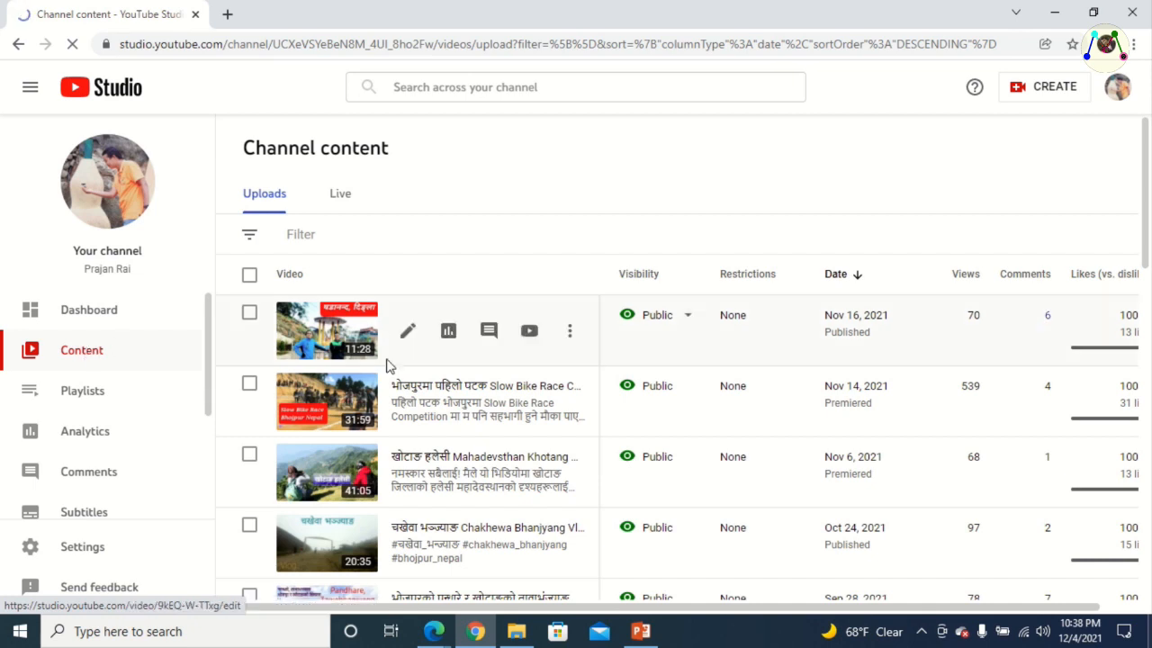
pyautogui.scroll(-2, 387, 362)
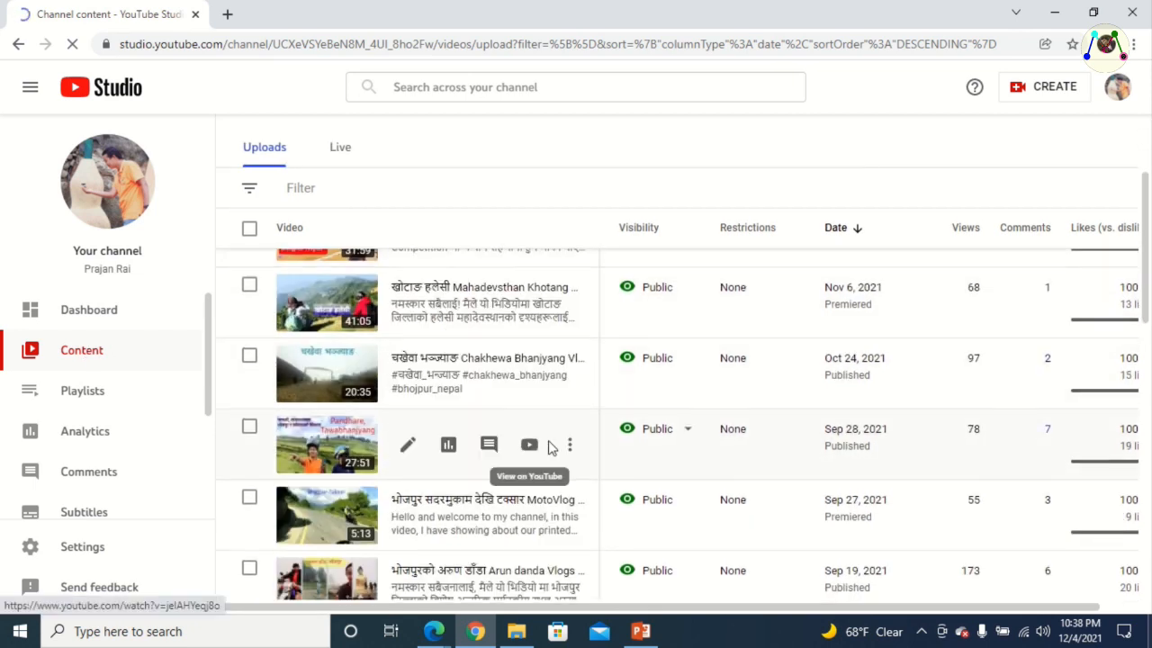
pyautogui.scroll(-2, 551, 461)
pyautogui.scroll(-3, 553, 468)
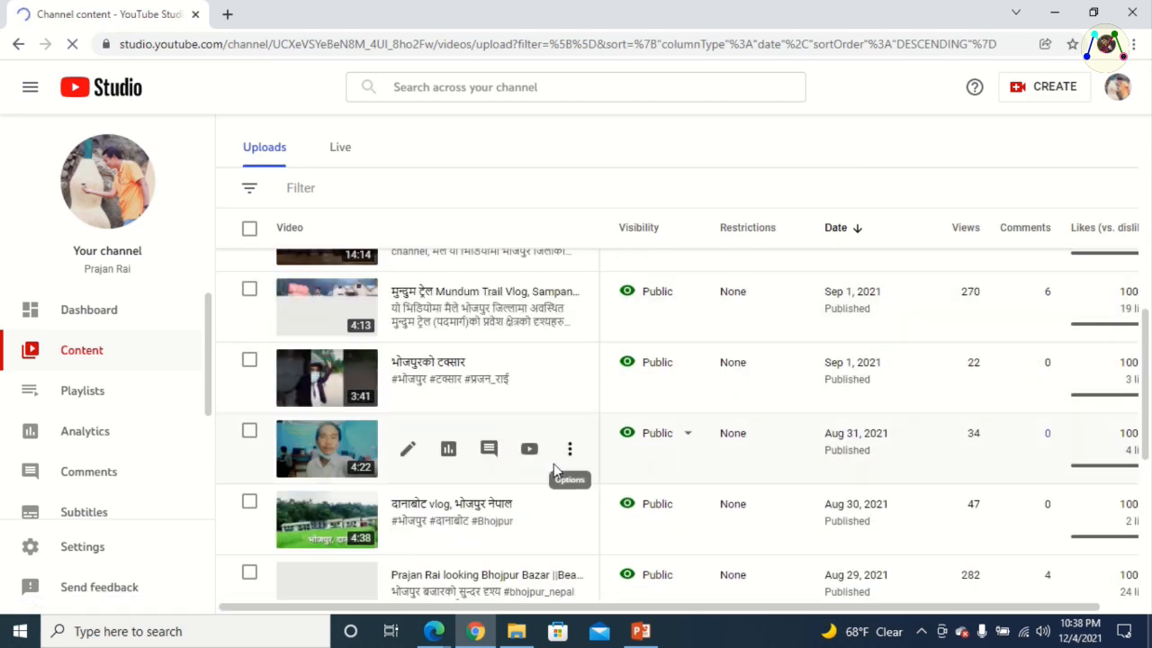
pyautogui.scroll(1, 553, 466)
pyautogui.scroll(3, 555, 472)
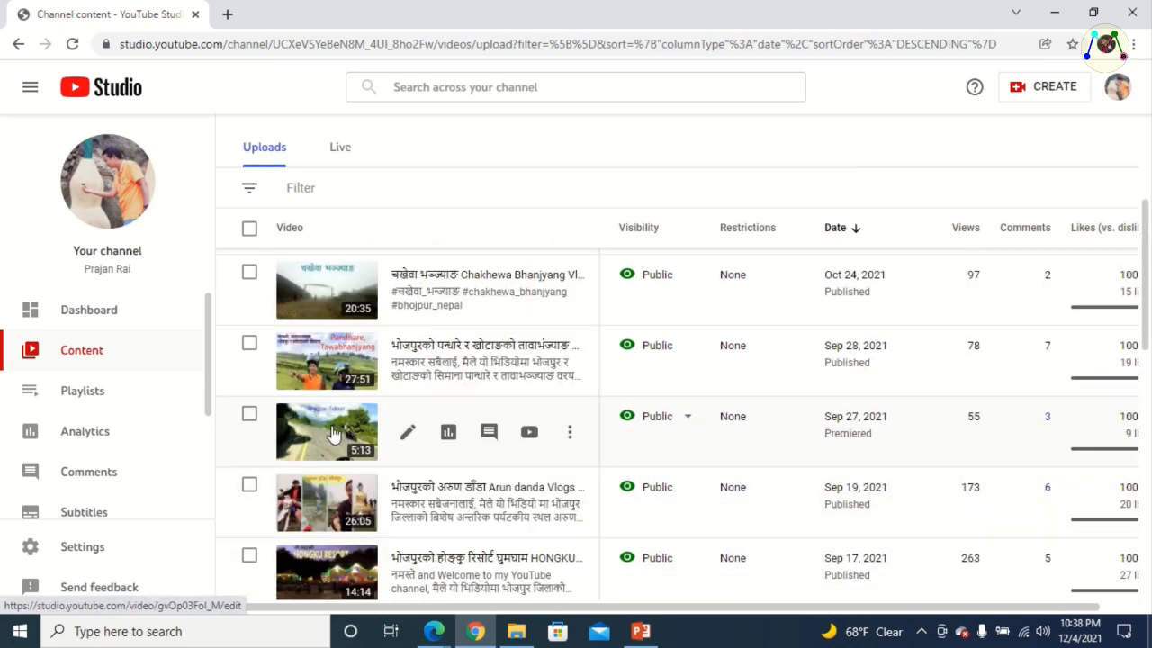
pyautogui.click(408, 436)
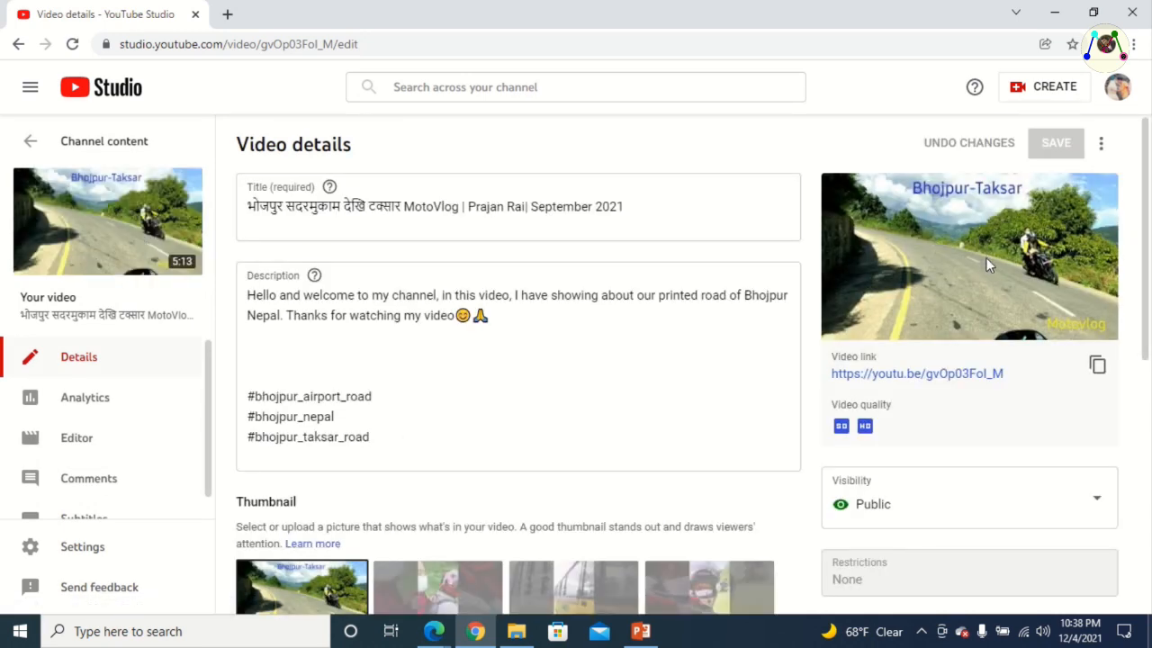
# Download the video's current thumbnail, save it to Downloads as maxresdefault.jpg and close the image tab
pyautogui.scroll(-3, 980, 267)
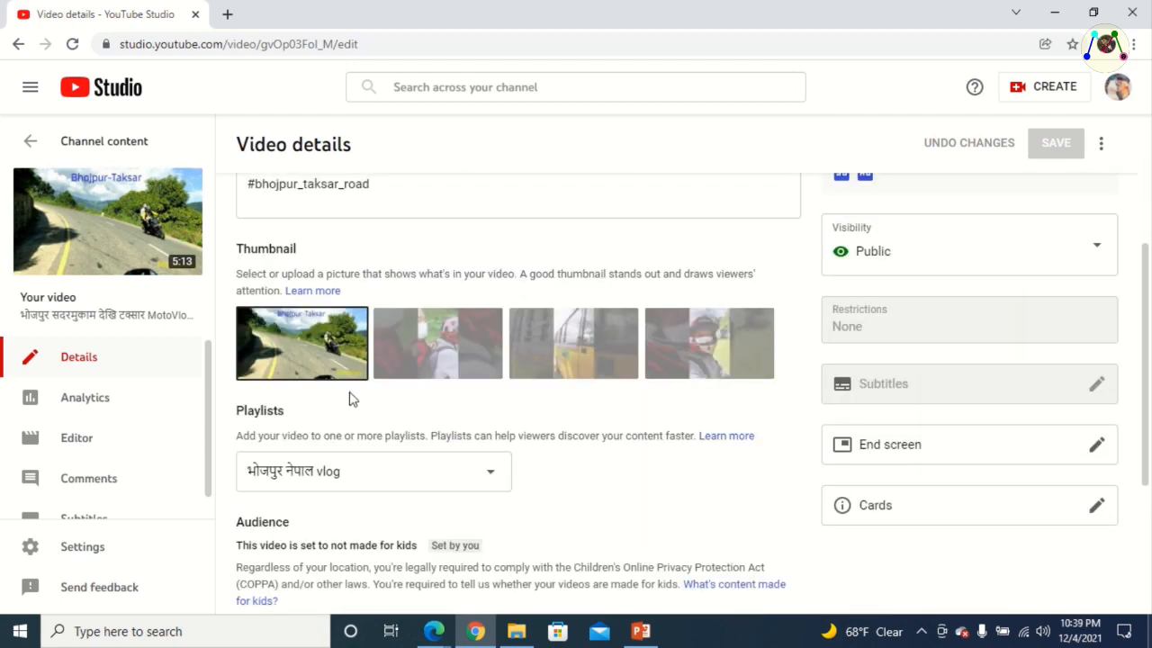
pyautogui.moveTo(334, 357)
pyautogui.click(354, 327)
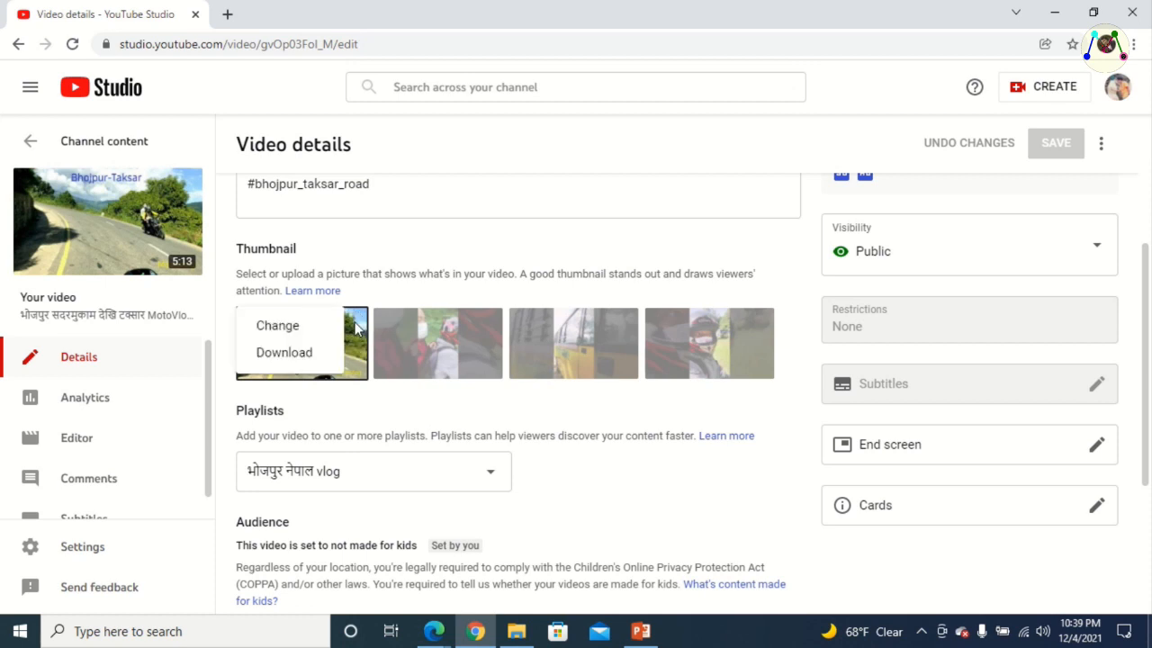
pyautogui.click(300, 357)
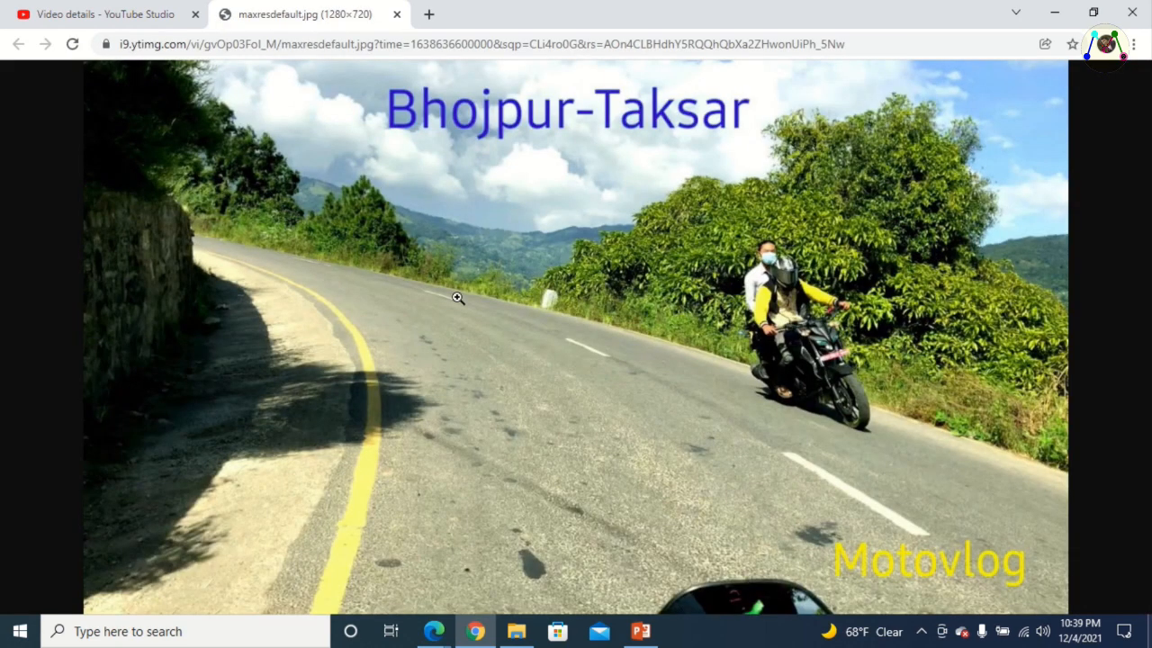
pyautogui.click(485, 283)
pyautogui.rightClick(484, 283)
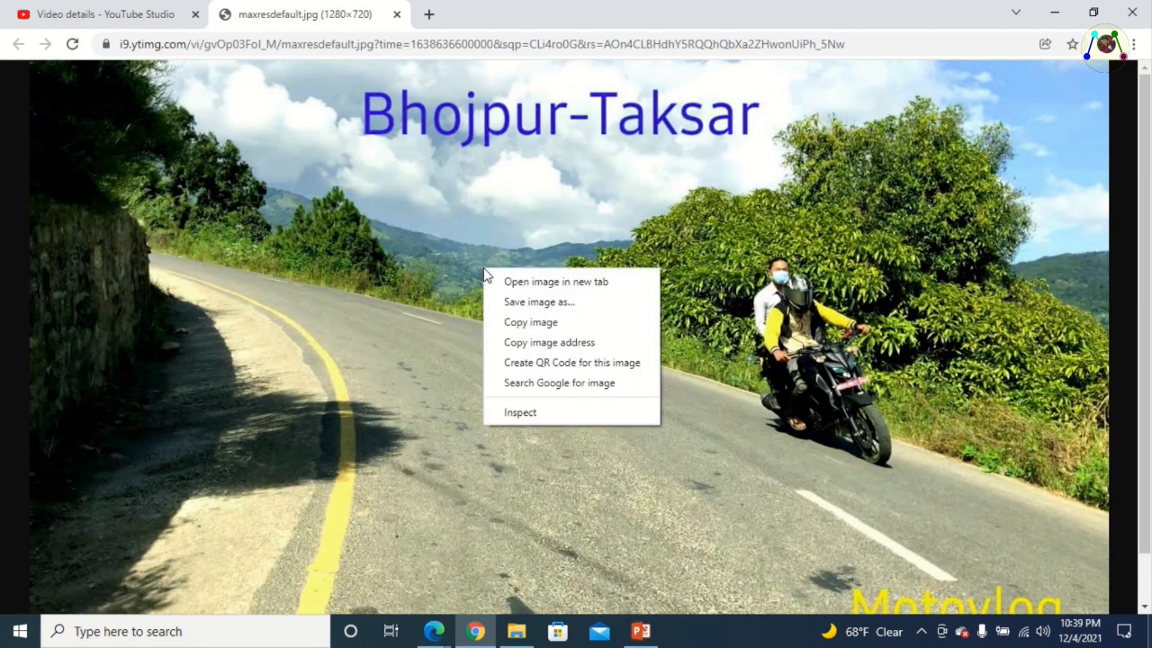
pyautogui.click(540, 303)
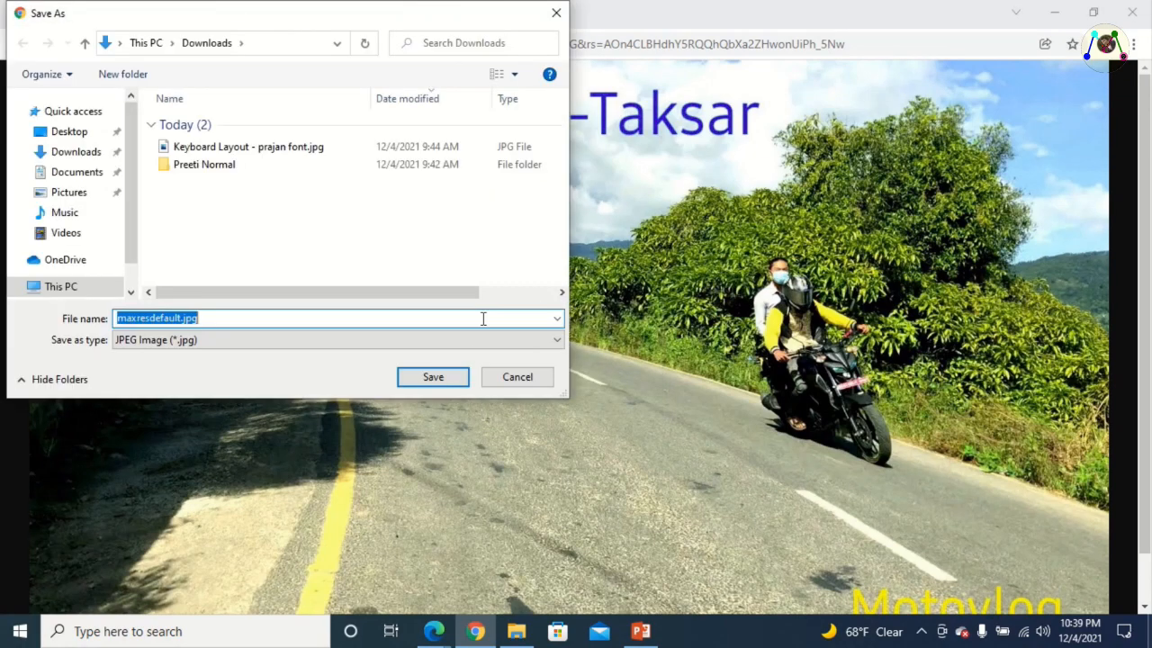
pyautogui.click(432, 376)
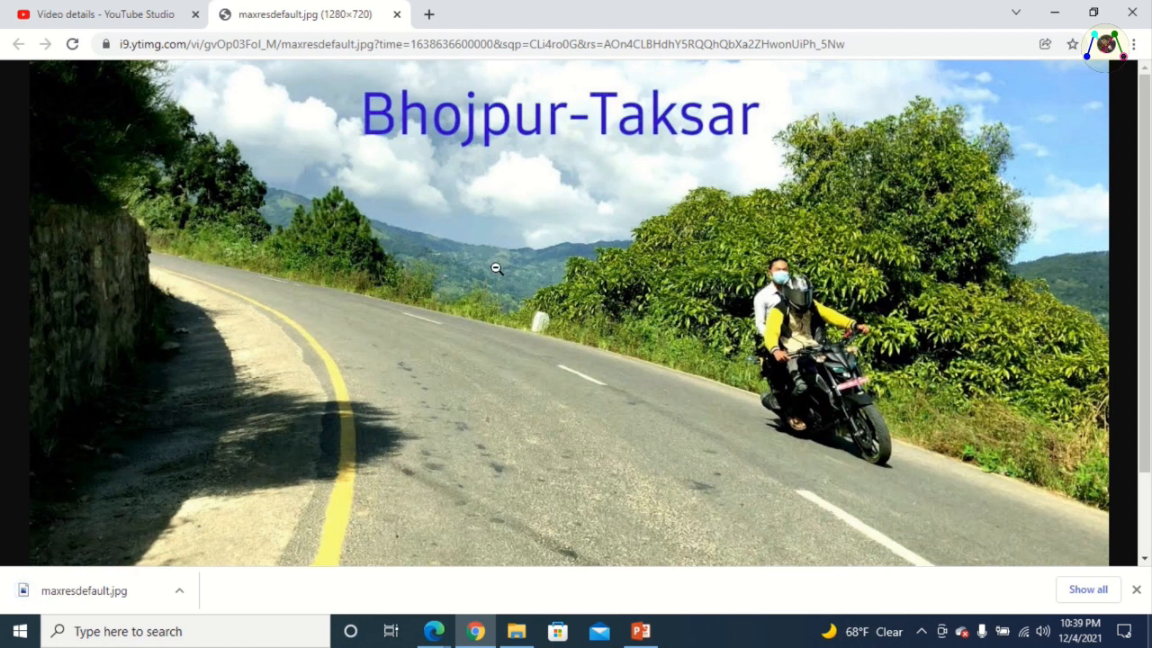
pyautogui.click(397, 15)
# Check the Beautiful nepal.png file in the Downloads folder and return to the video details
pyautogui.moveTo(315, 344)
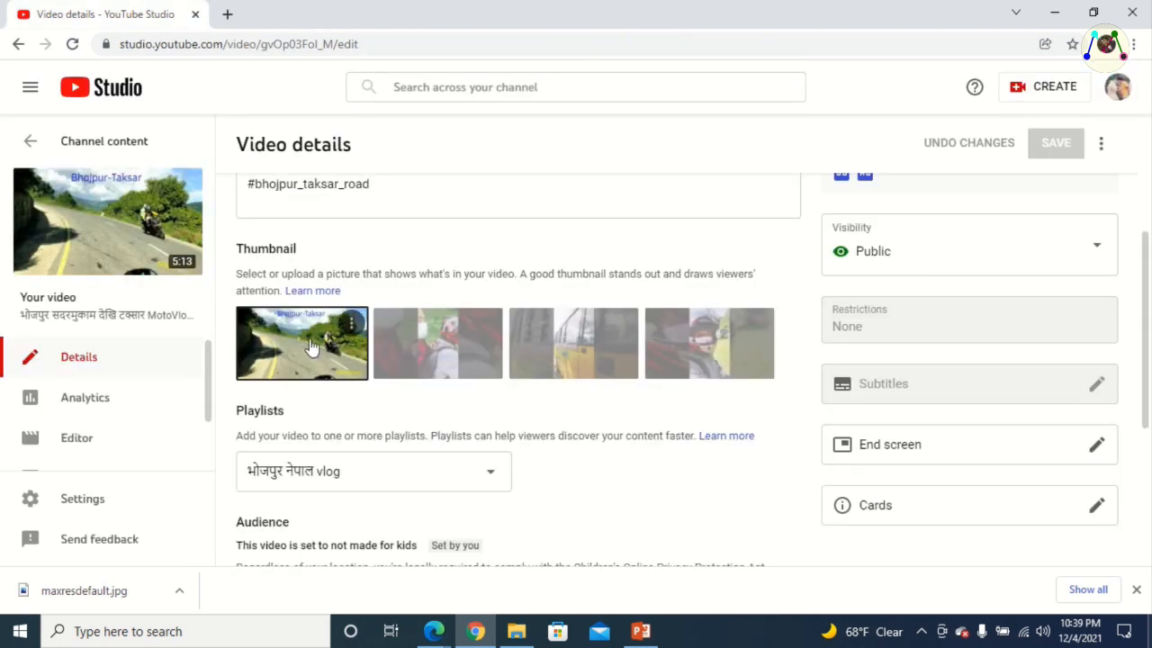
pyautogui.click(516, 631)
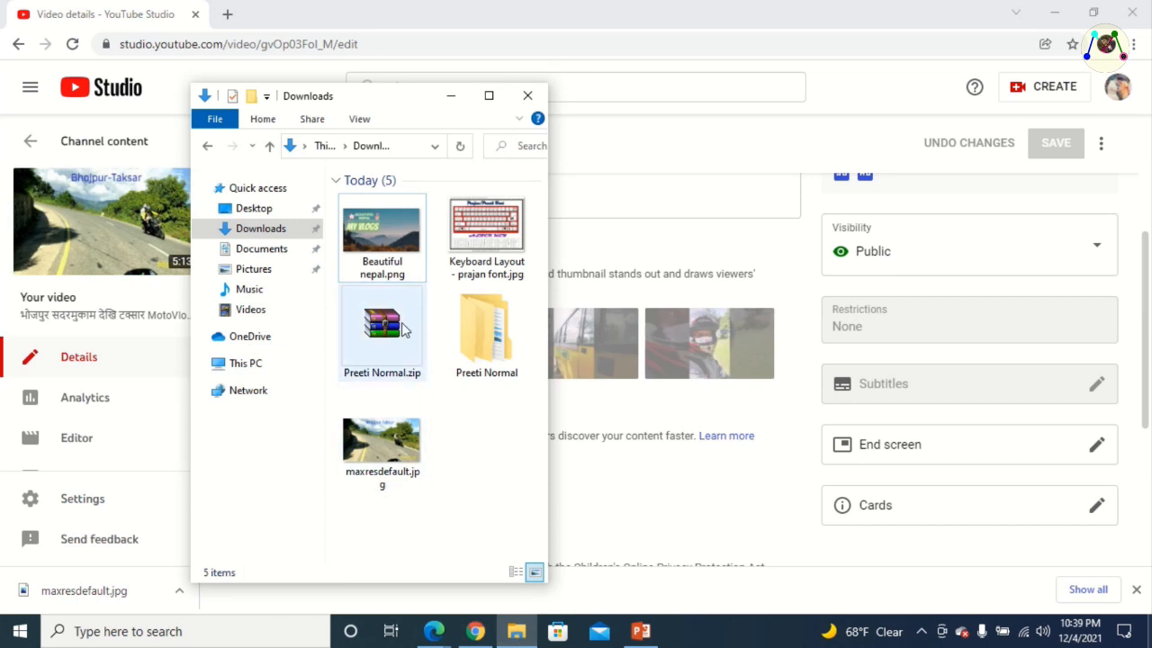
pyautogui.click(377, 251)
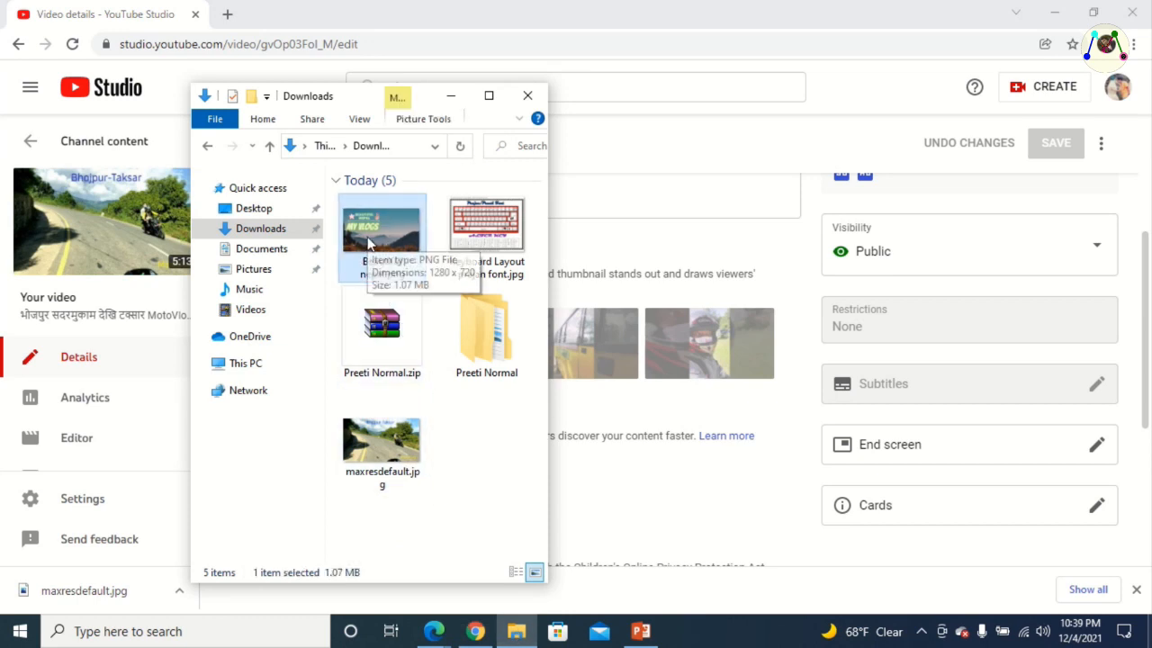
pyautogui.click(279, 27)
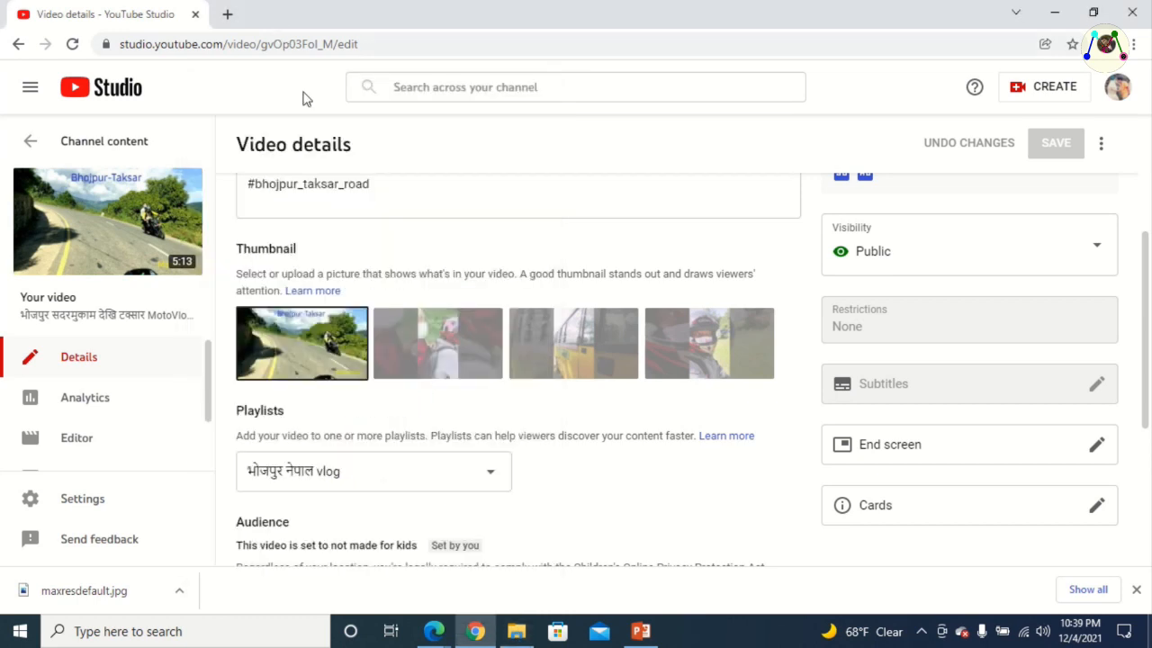
# Start replacing the video's current thumbnail and show the files in the Downloads folder as large icons
pyautogui.click(356, 325)
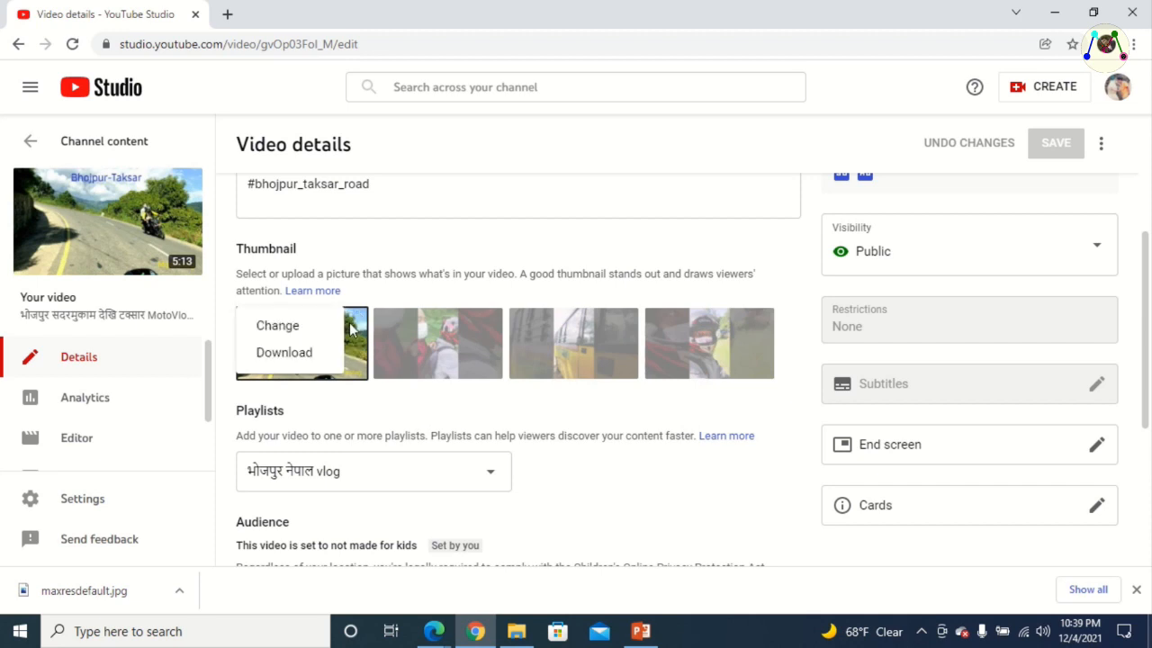
pyautogui.click(286, 325)
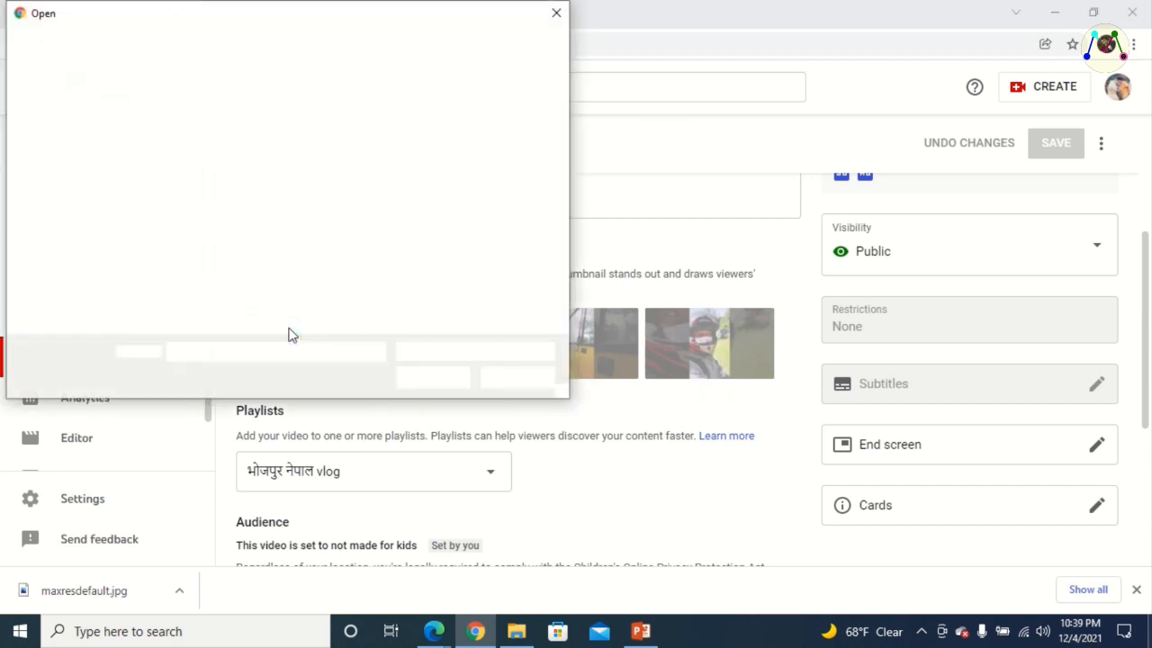
pyautogui.click(74, 153)
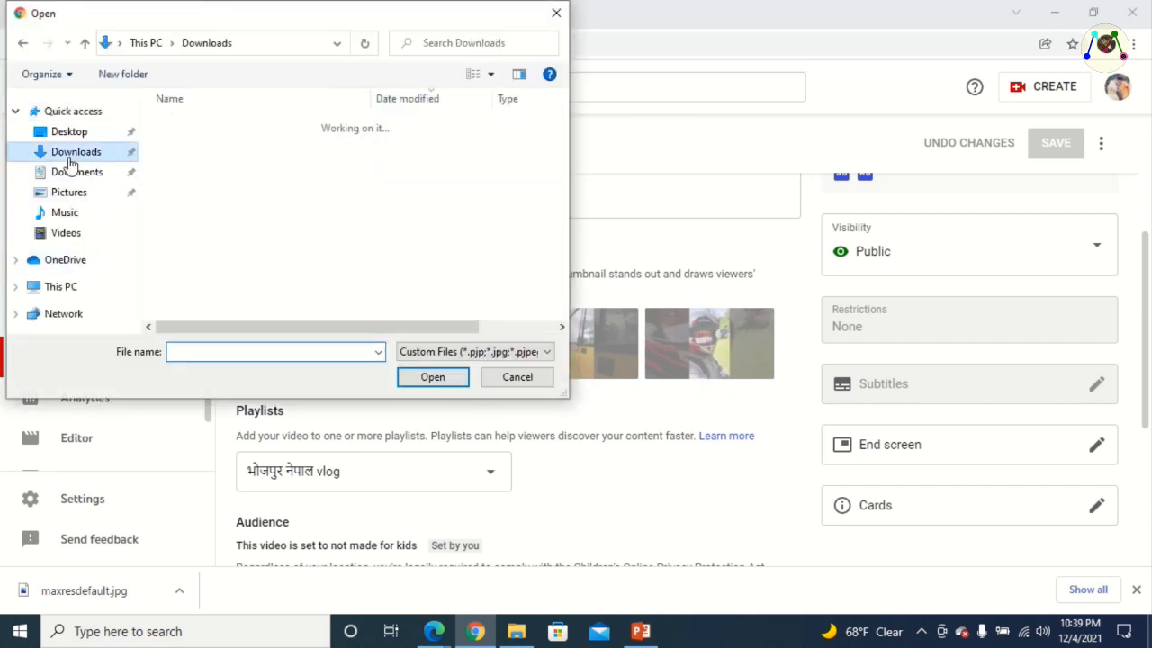
pyautogui.rightClick(283, 255)
pyautogui.moveTo(355, 267)
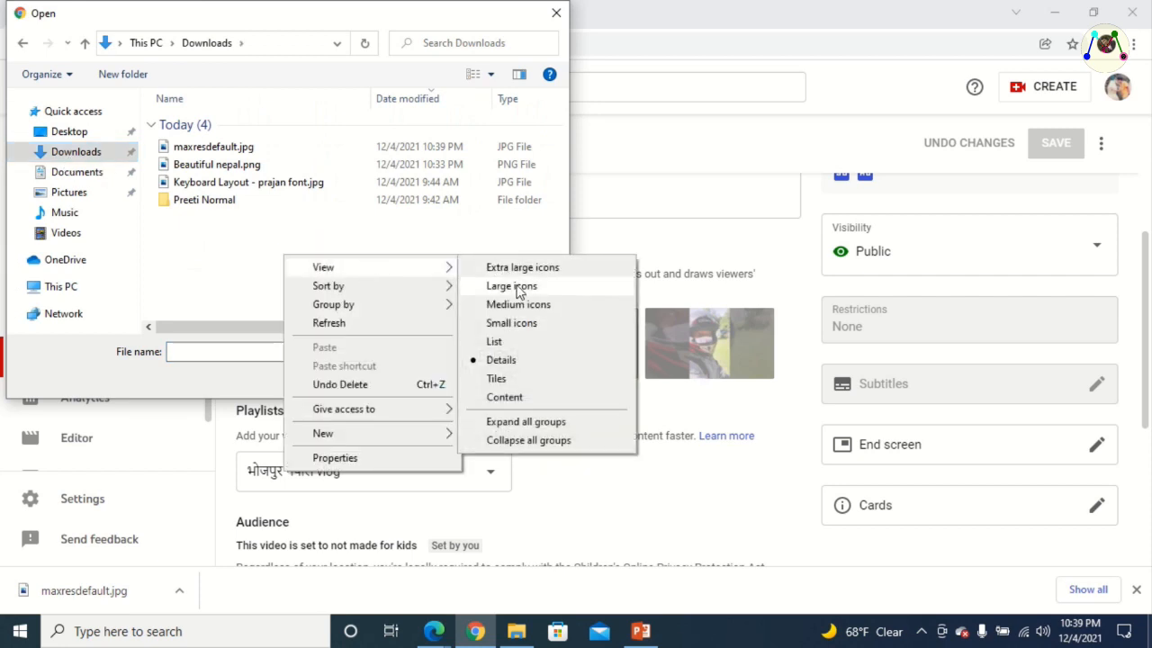
pyautogui.click(493, 286)
# Upload Beautiful nepal.png as the video's thumbnail and save the video details
pyautogui.click(203, 179)
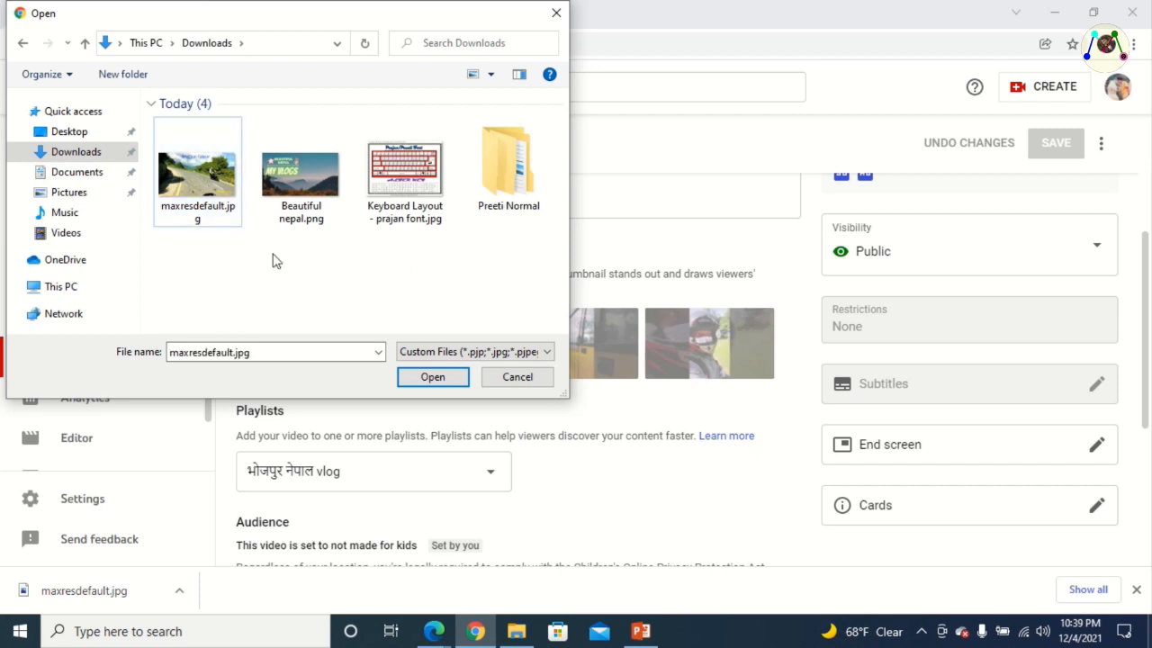
pyautogui.click(298, 171)
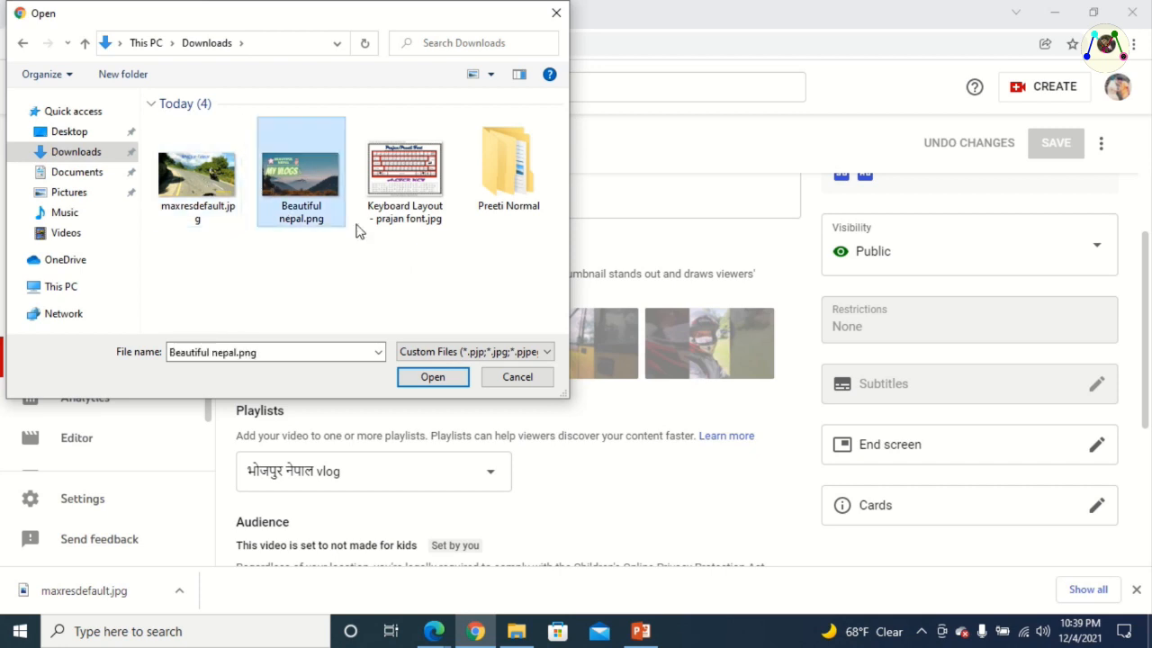
pyautogui.click(429, 378)
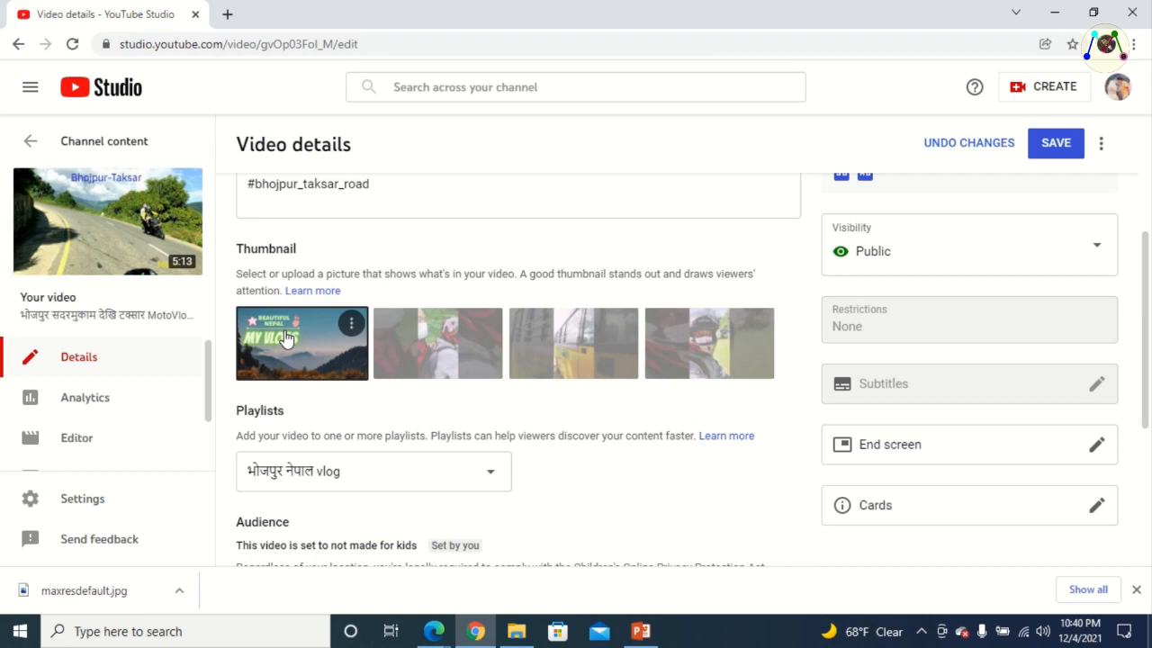
pyautogui.click(1060, 151)
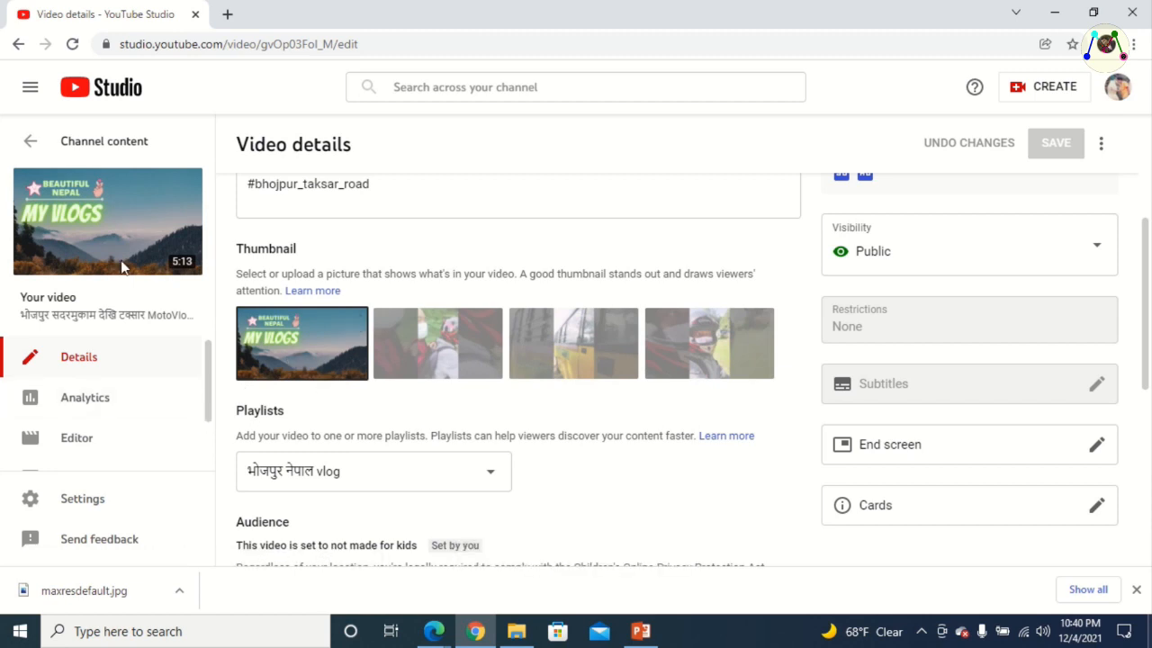
# Open the video's public YouTube watch page in a new tab and view its title and description area
pyautogui.moveTo(110, 241)
pyautogui.click(108, 223)
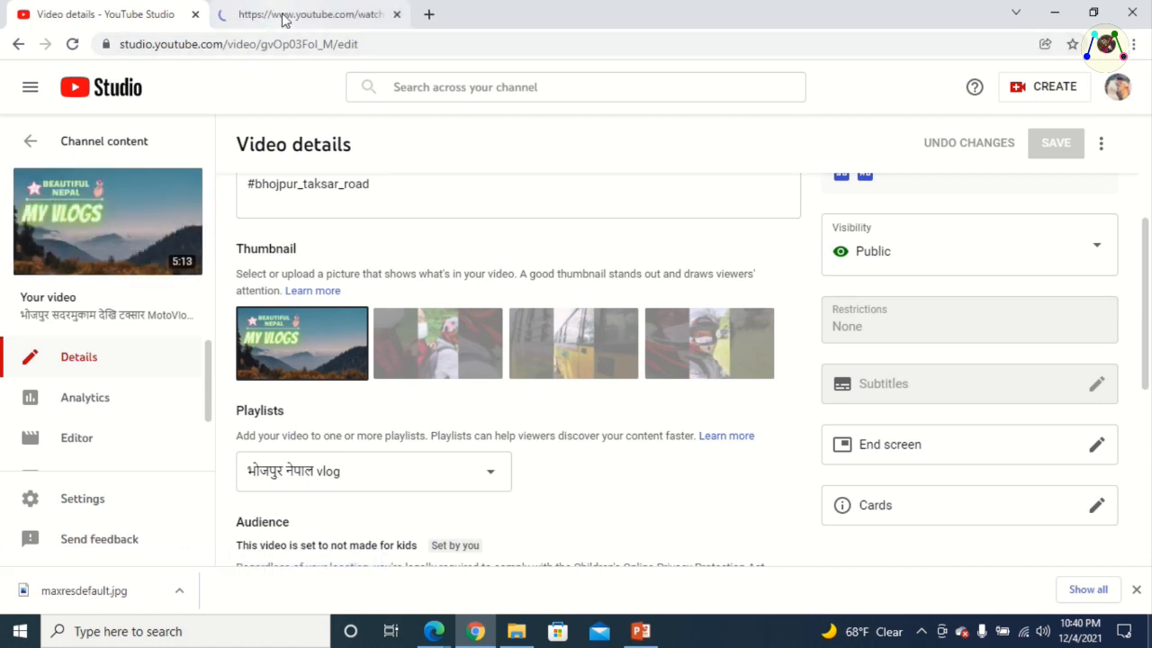
pyautogui.click(281, 17)
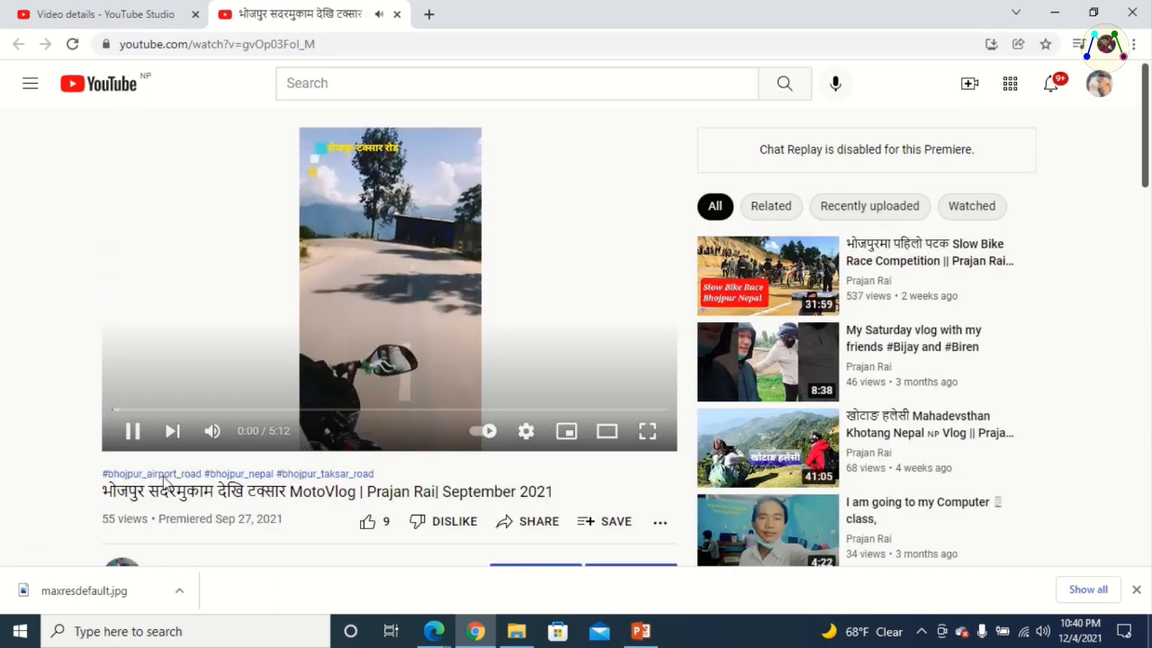
pyautogui.scroll(-2, 163, 483)
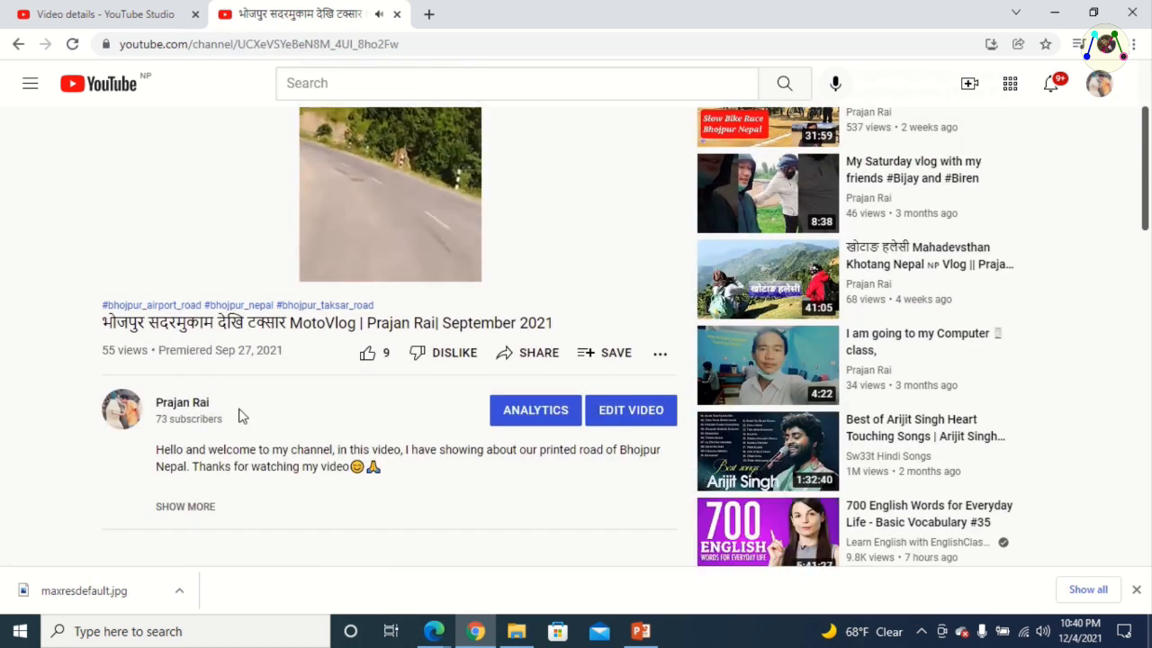
# Open the channel page from the video and check the MotoVlog video's new thumbnail among the uploads
pyautogui.click(238, 416)
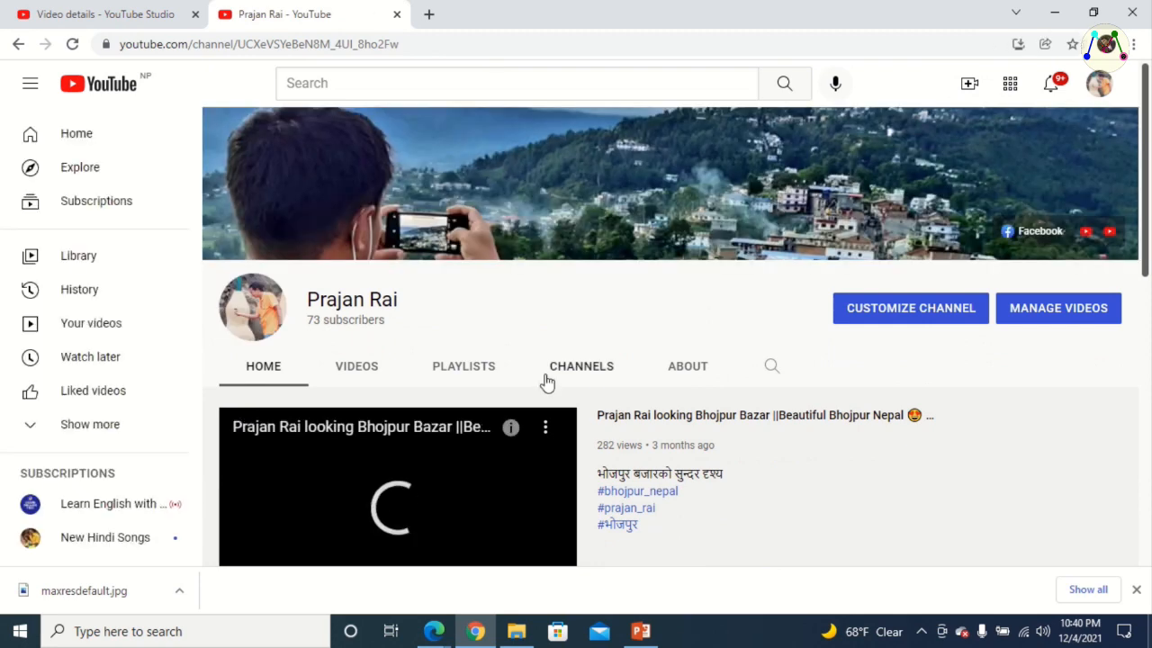
pyautogui.click(357, 369)
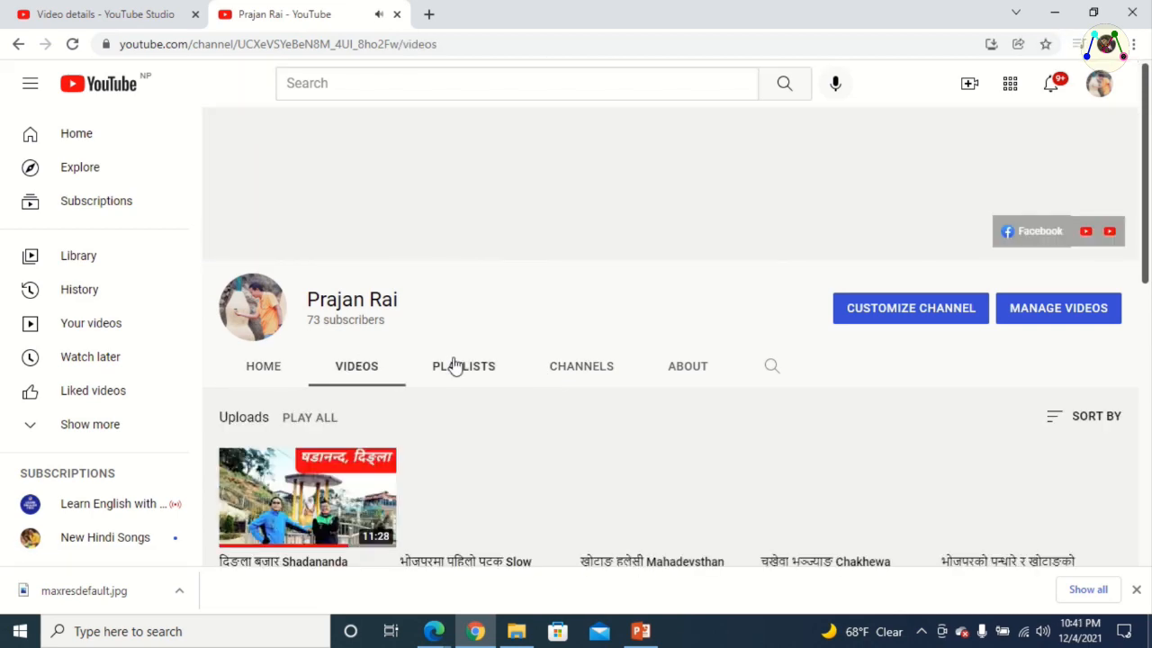
pyautogui.scroll(-3, 454, 414)
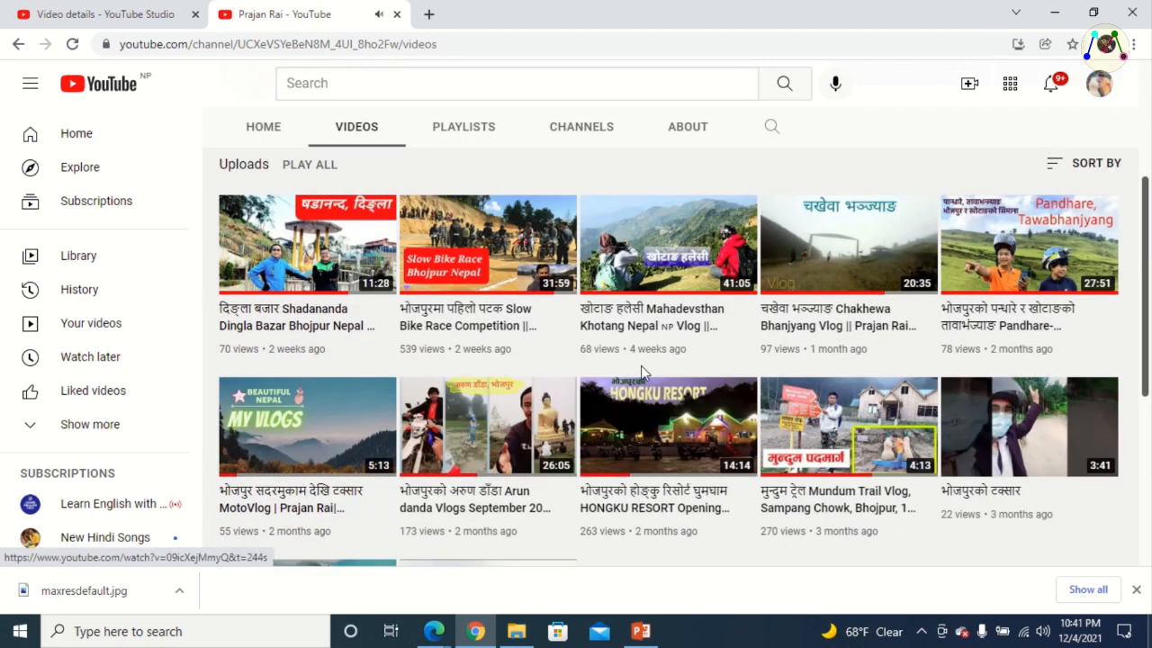
pyautogui.scroll(-1, 484, 365)
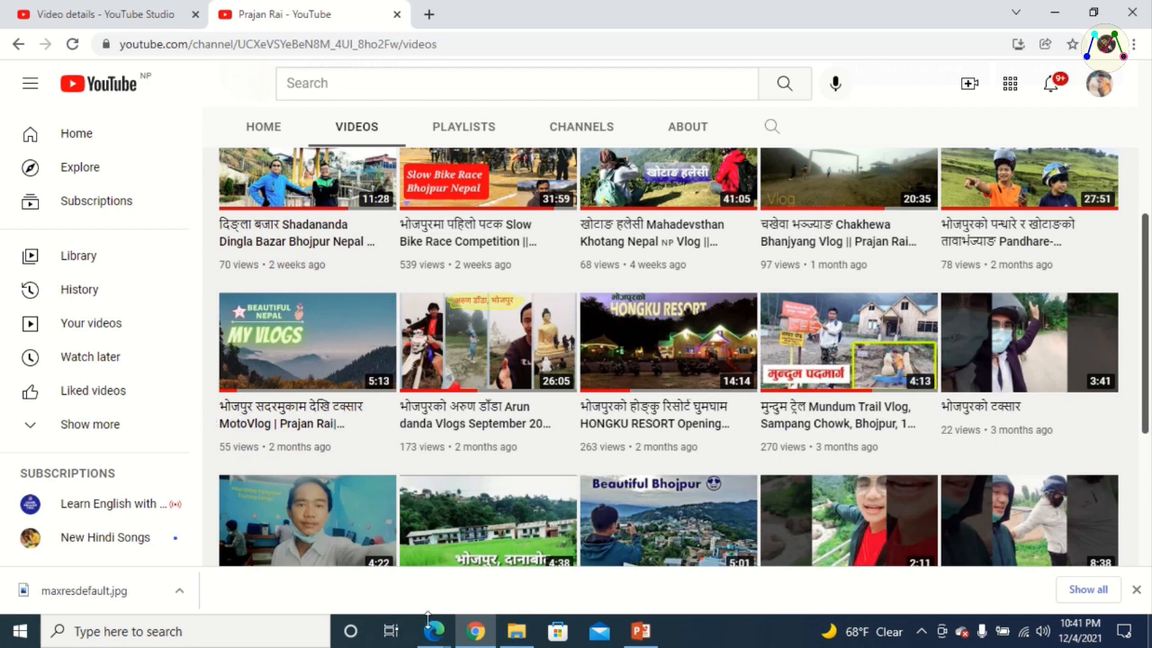
# Switch to the Canva design window in Edge
pyautogui.moveTo(434, 631)
pyautogui.click(529, 560)
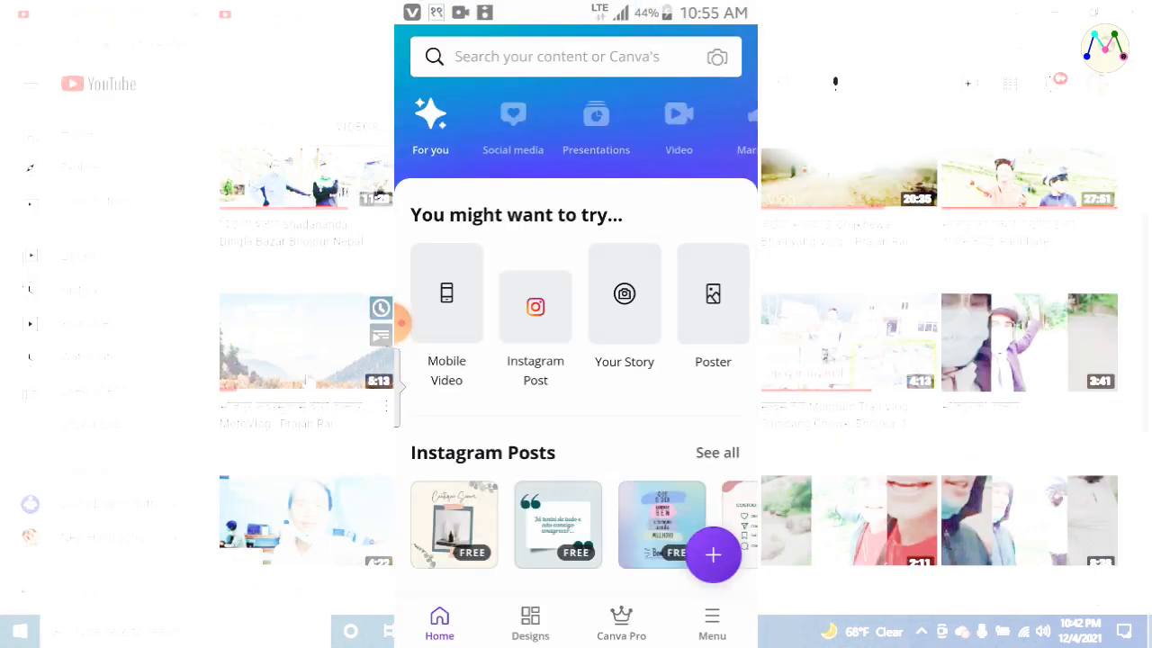
# In the Canva mobile app, browse the social media templates and open the choco chip cookie recipe thumbnail template
pyautogui.click(513, 126)
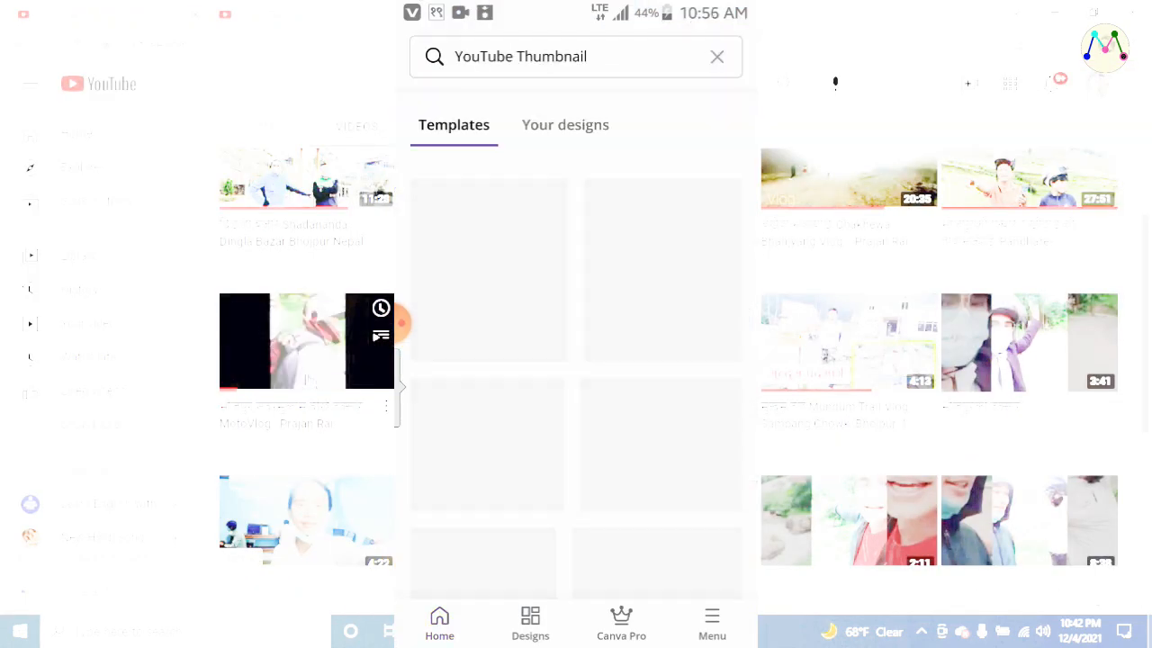
pyautogui.scroll(-7, 576, 360)
pyautogui.click(576, 450)
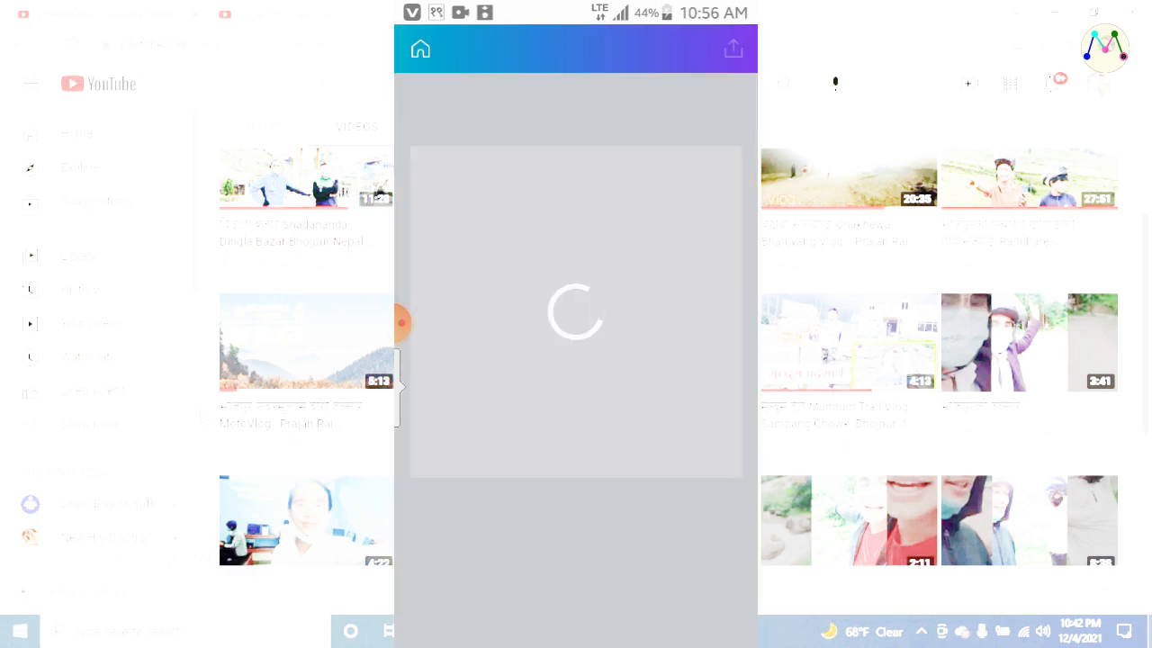
# Replace the template's CHOCO CHIP COOKIE RECIPE heading with DELICIOUS FOOD on two lines
pyautogui.click(504, 312)
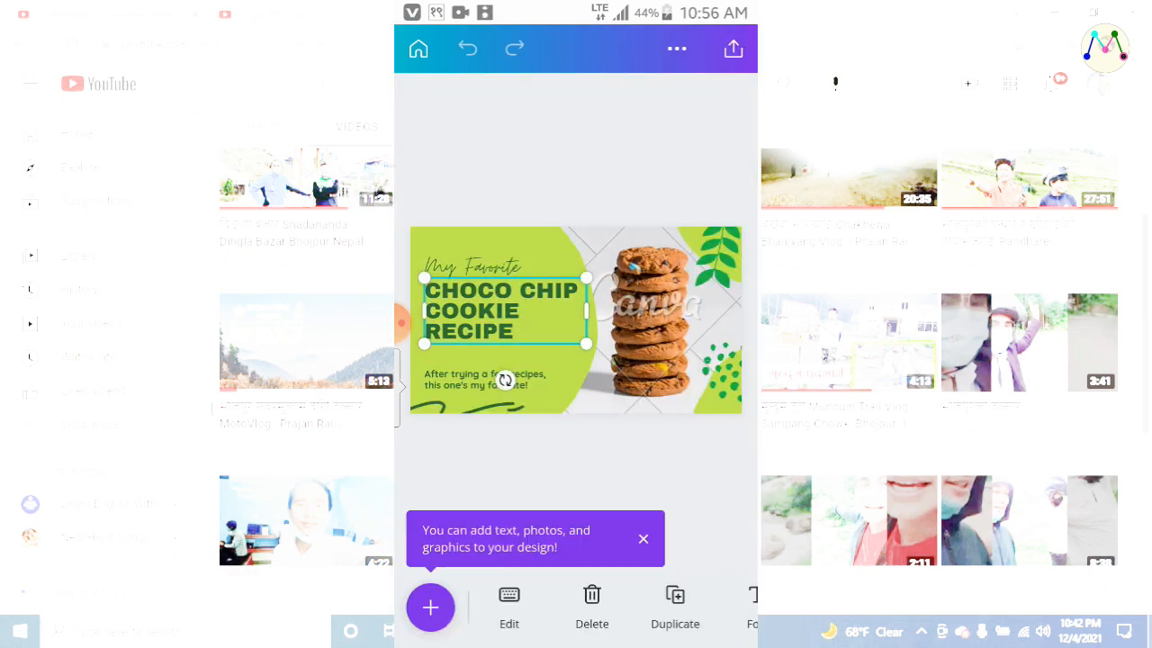
pyautogui.click(504, 311)
pyautogui.write('DELICIOUS')
pyautogui.press('Return')
pyautogui.write('FOOD')
pyautogui.click(576, 301)
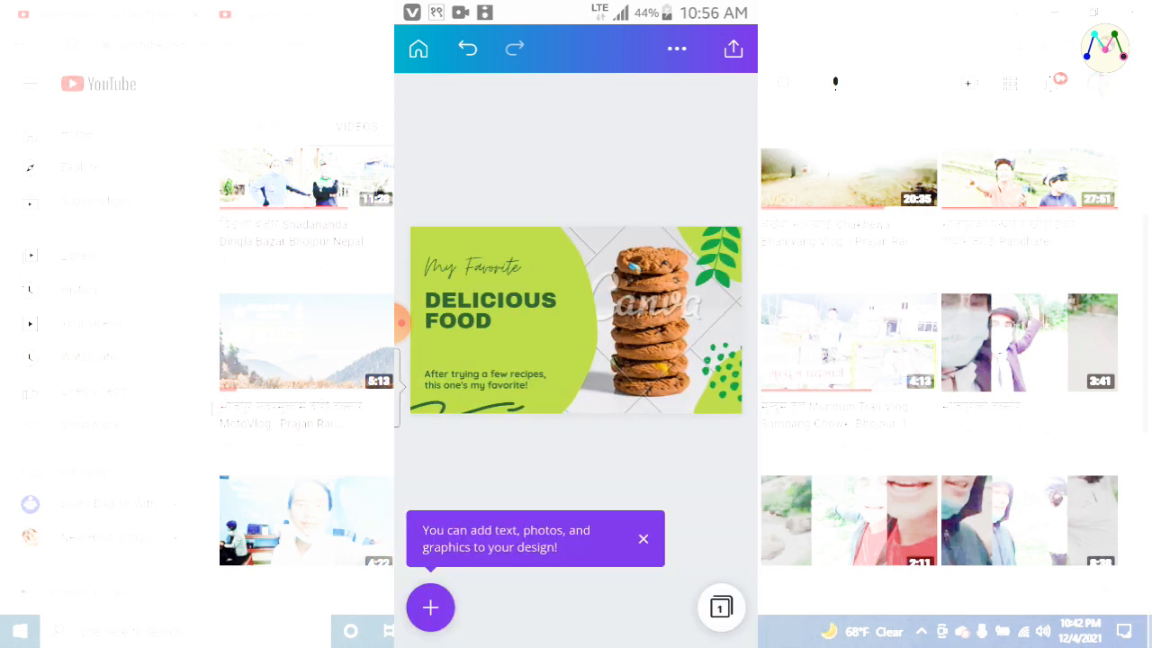
# Examine the design's additional options and the available sharing and saving destinations, and return to the design
pyautogui.click(676, 48)
pyautogui.click(576, 135)
pyautogui.click(734, 48)
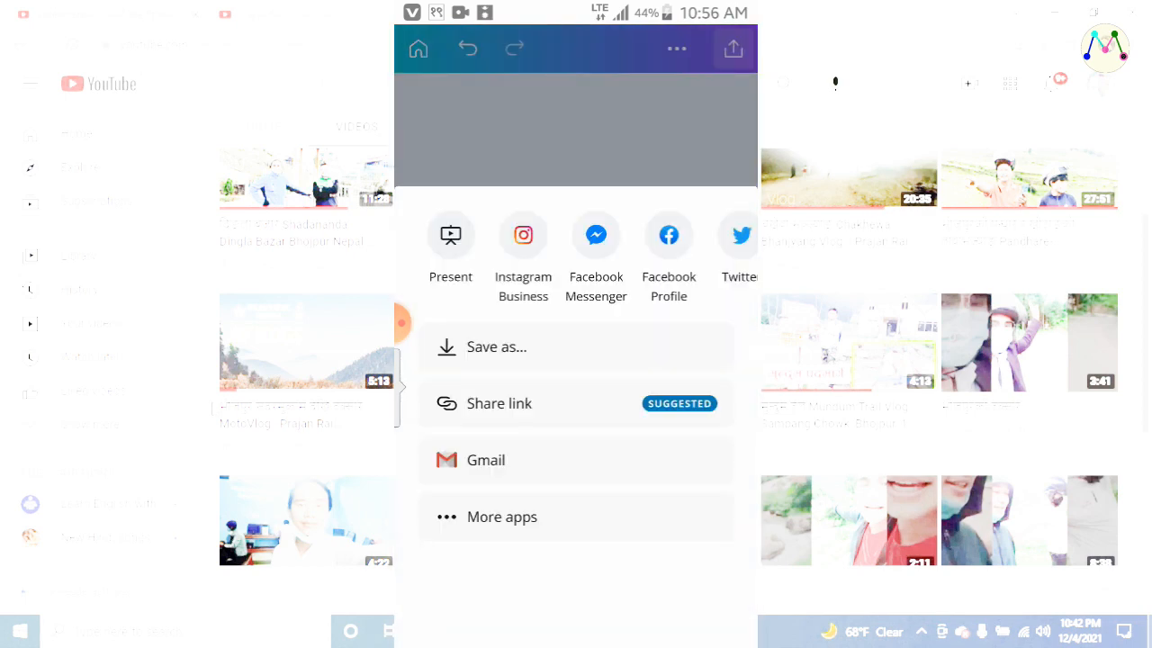
pyautogui.hscroll(10, 576, 256)
pyautogui.hscroll(10, 576, 256)
pyautogui.hscroll(2, 576, 256)
pyautogui.click(576, 135)
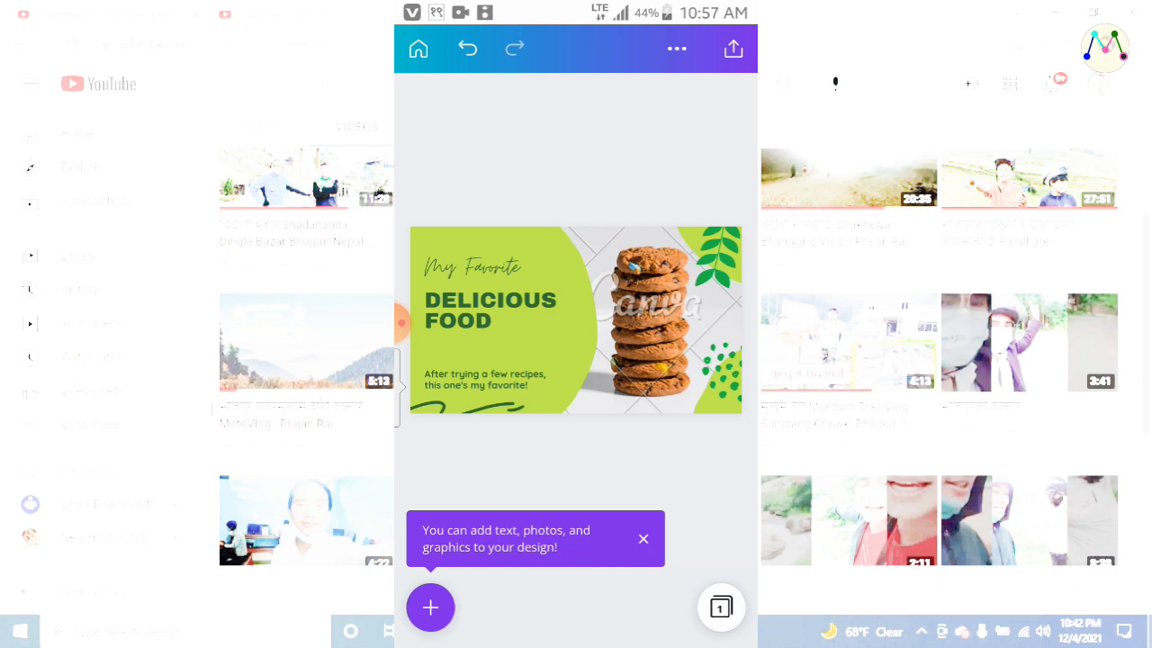
pyautogui.click(402, 323)
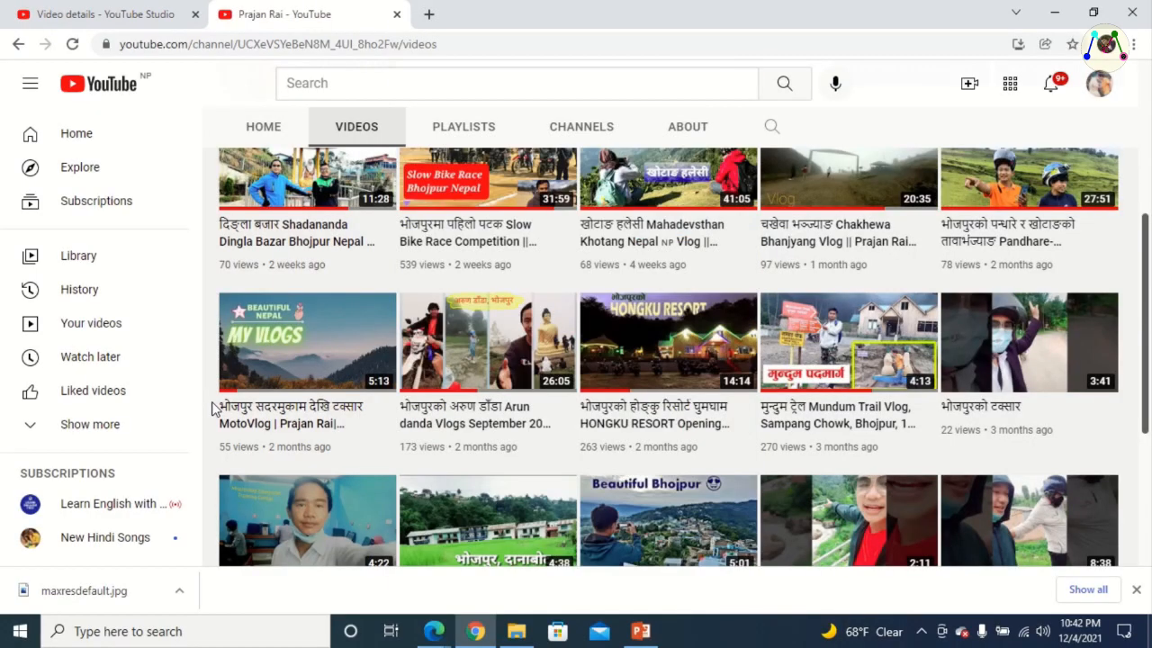